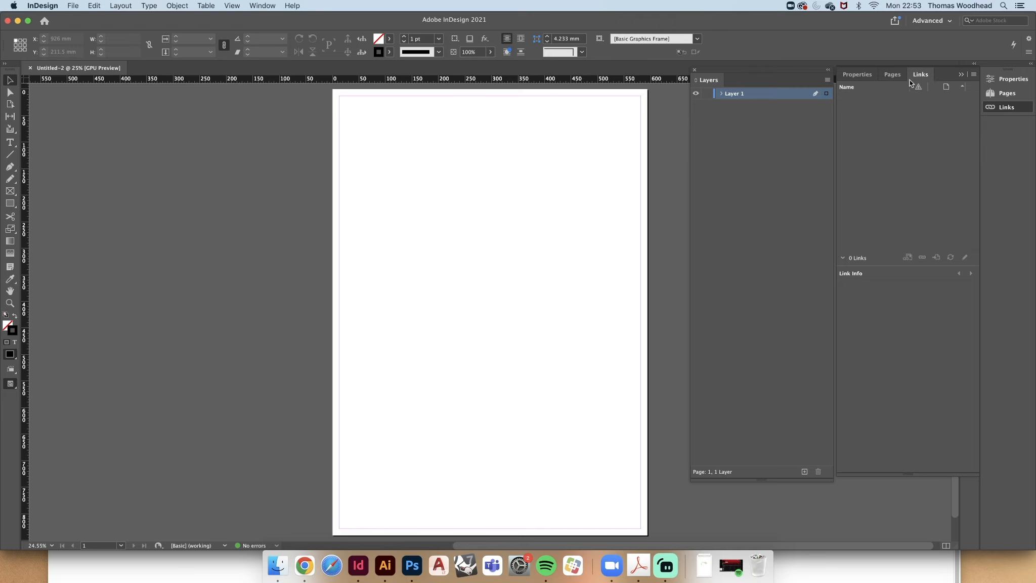
Look over the stroke settings and the document's list of links.
left_click(910, 77)
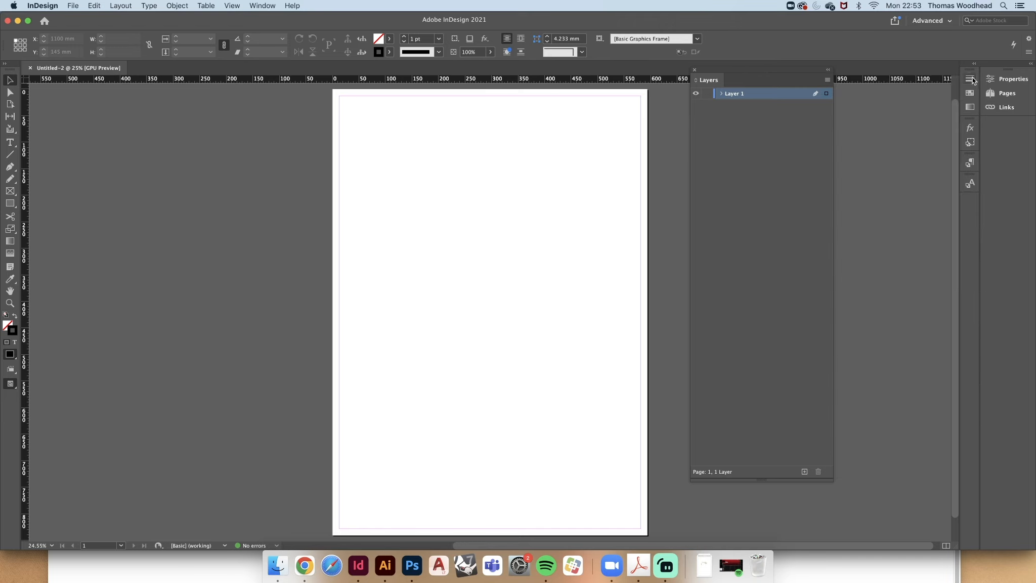
left_click(971, 79)
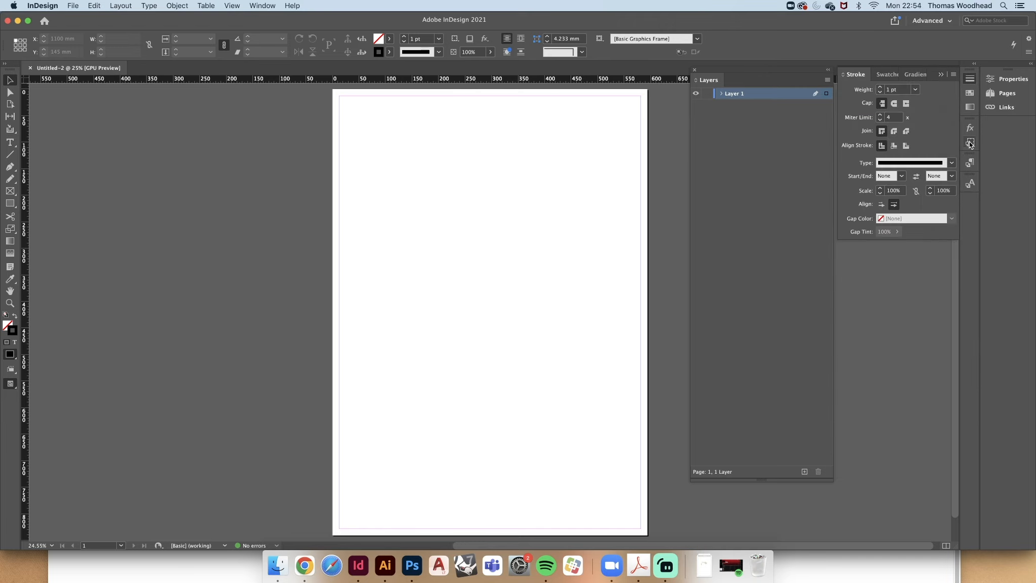
left_click(1004, 107)
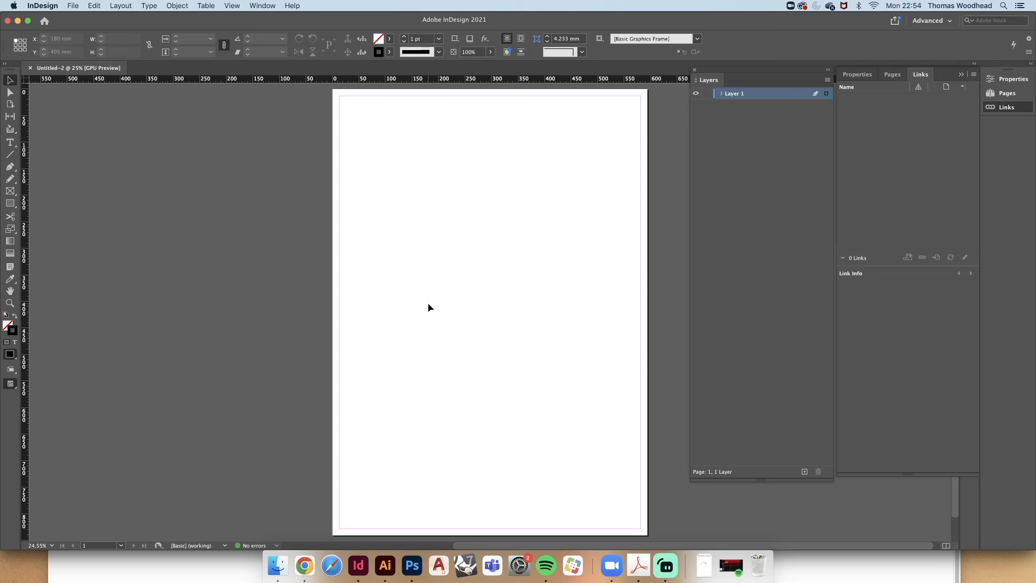
Switch to Photoshop and examine the masked Blackwattle Bay map in map.psd.
left_click(411, 577)
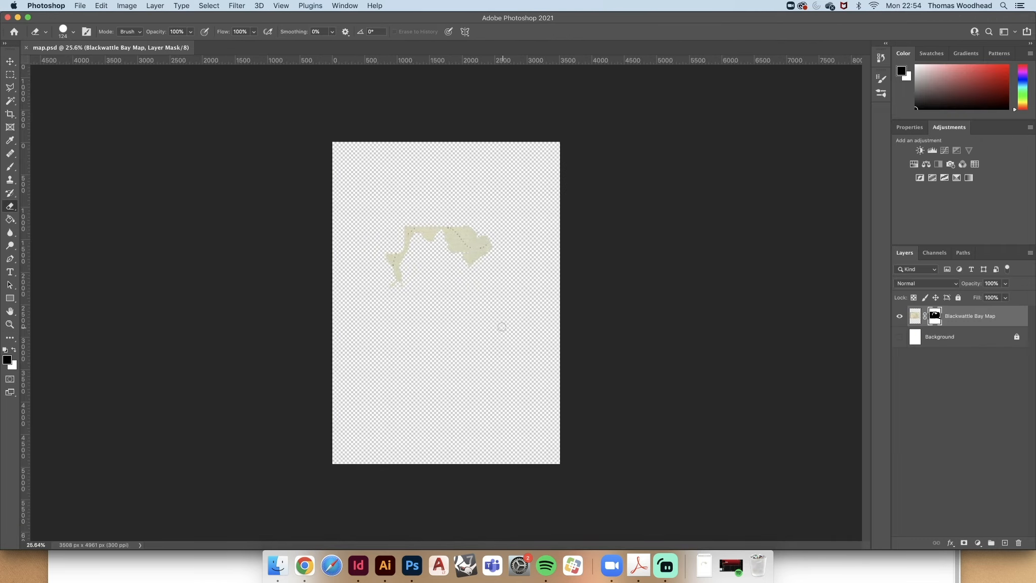
scroll(441, 268, "up", 3)
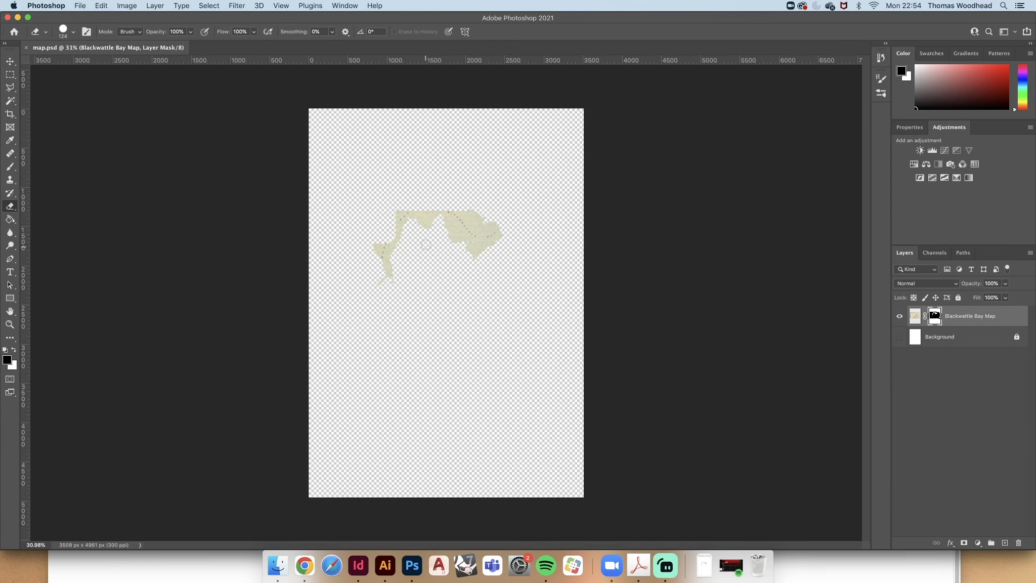
scroll(376, 211, "up", 3)
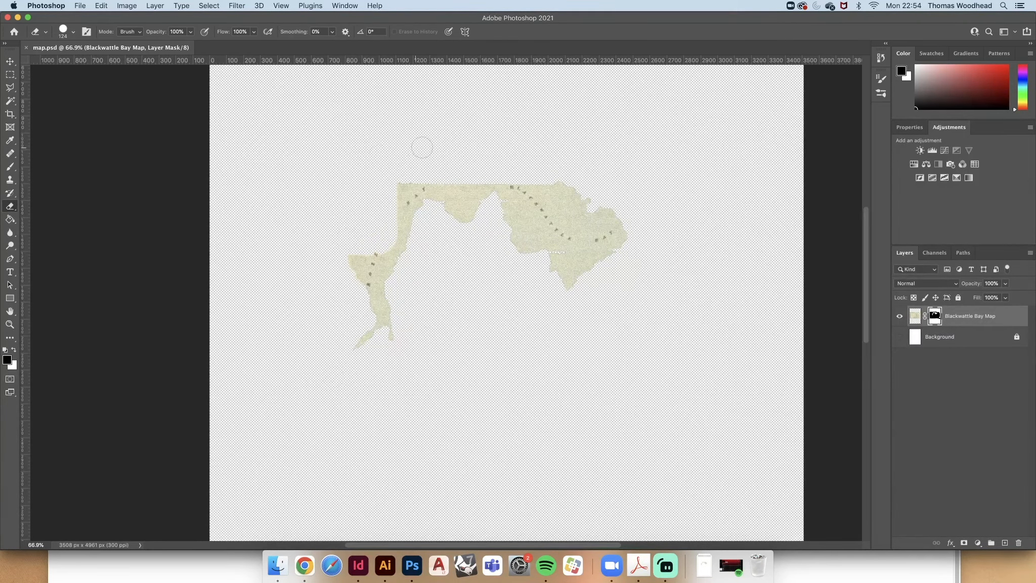
scroll(431, 242, "down", 2)
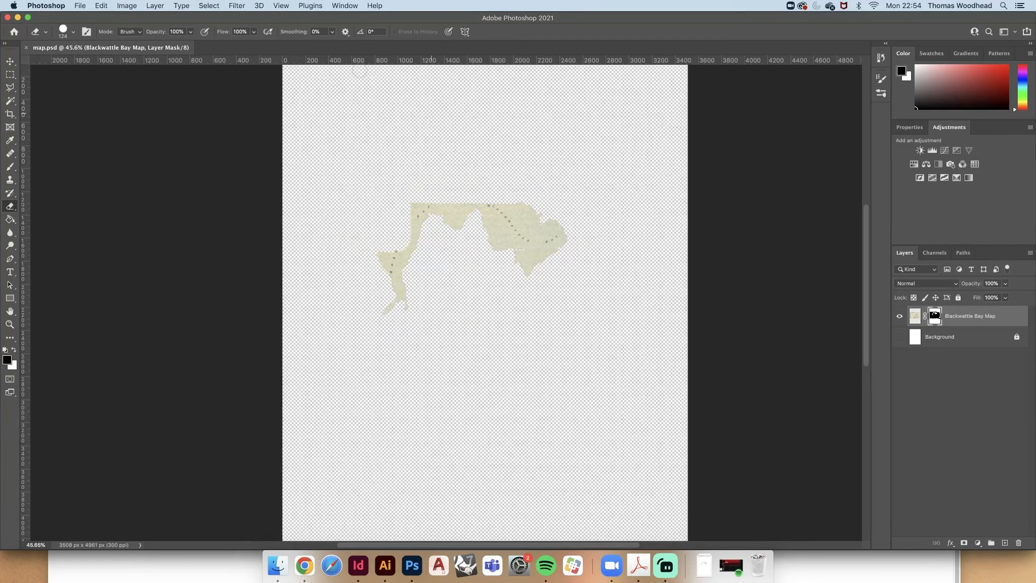
Switch to Illustrator and examine the site drawing in Park Everything.ai.
left_click(385, 565)
scroll(515, 253, "up", 1)
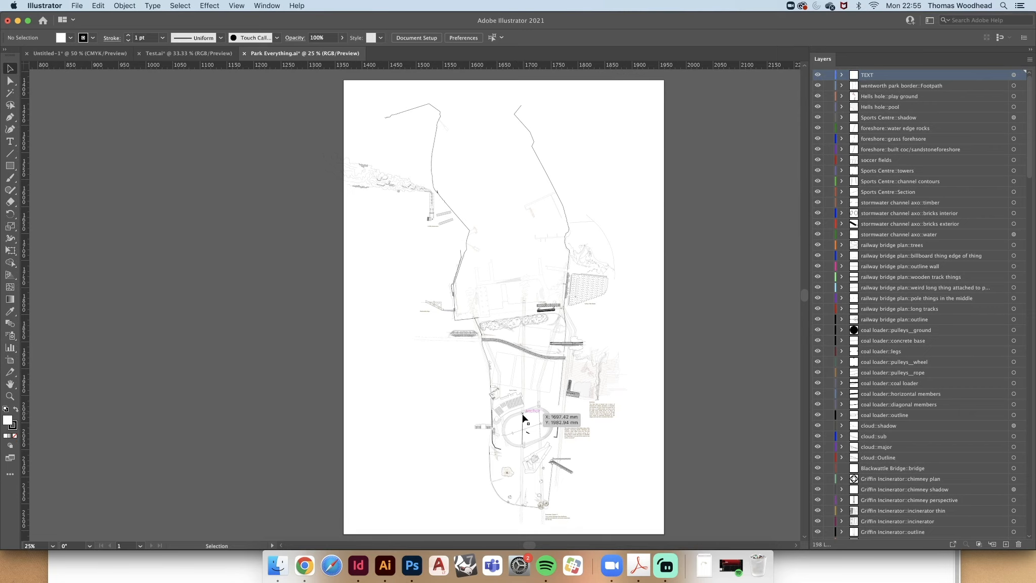
scroll(523, 417, "down", 2)
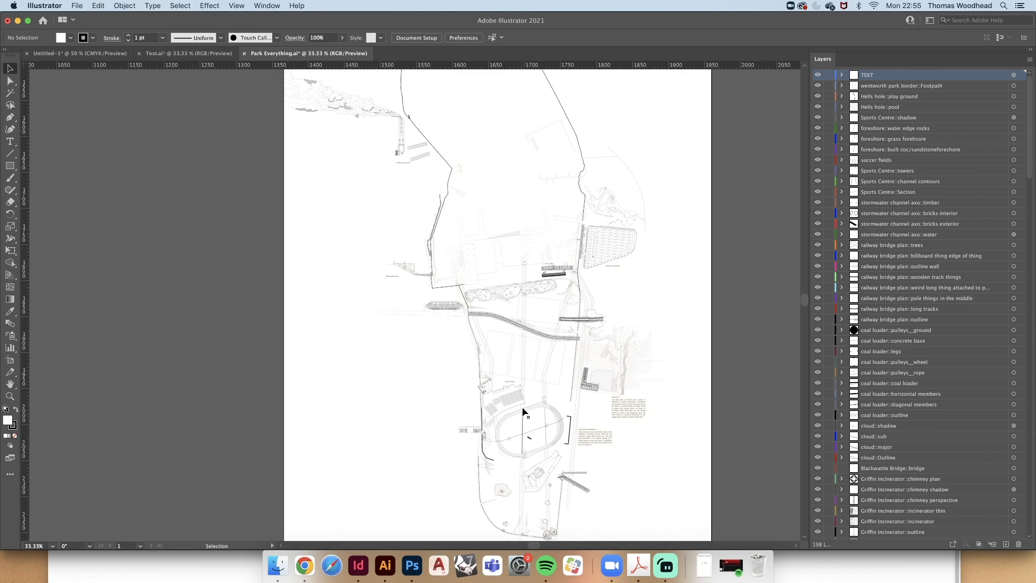
scroll(551, 397, "up", 2)
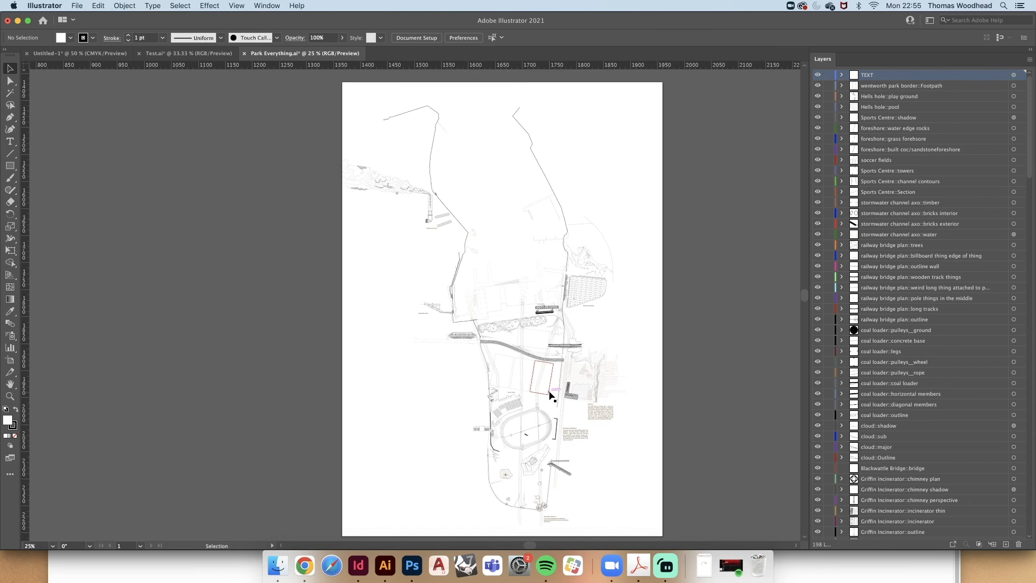
Examine the perspective section drawing in Test.ai and return to the Park Everything.ai document.
left_click(158, 53)
scroll(505, 291, "up", 1)
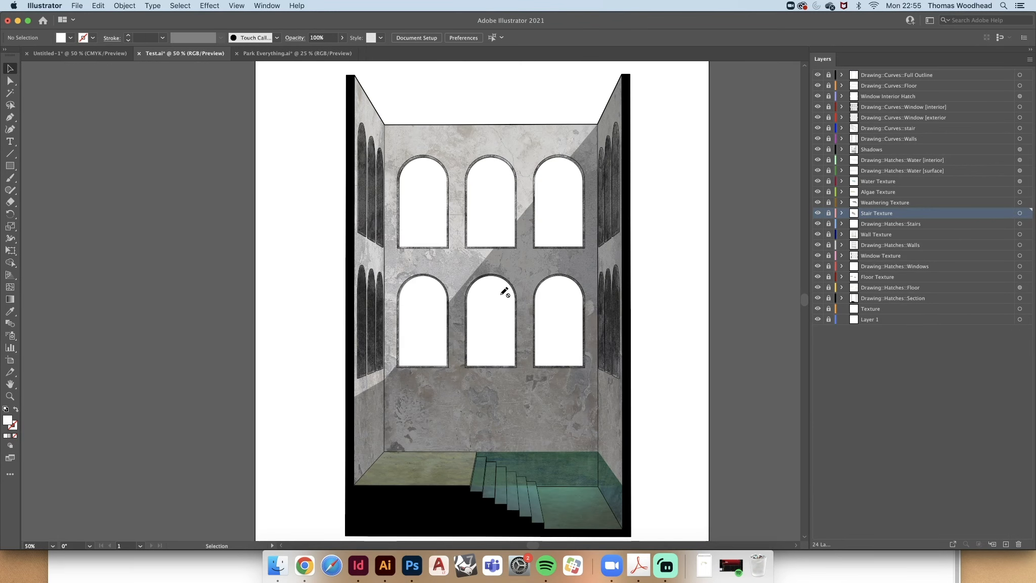
scroll(505, 291, "down", 1)
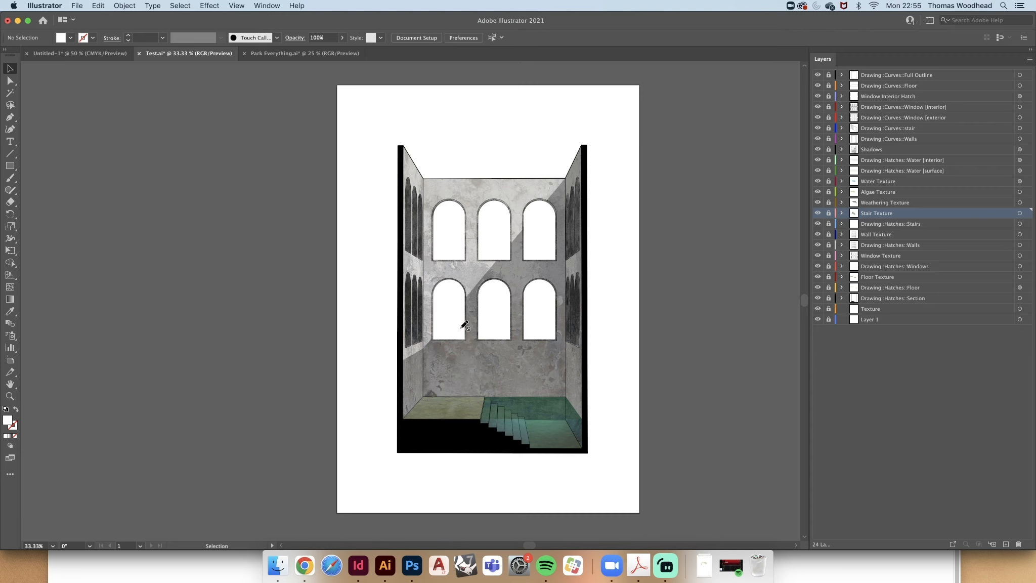
left_click(266, 51)
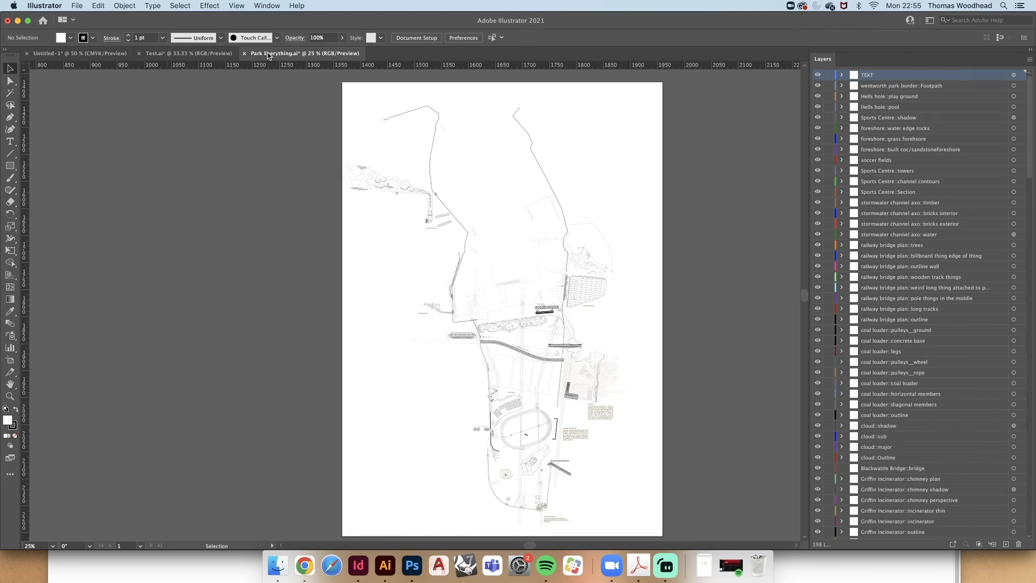
Look at map.psd in Photoshop once more and switch back to the InDesign document.
left_click(410, 566)
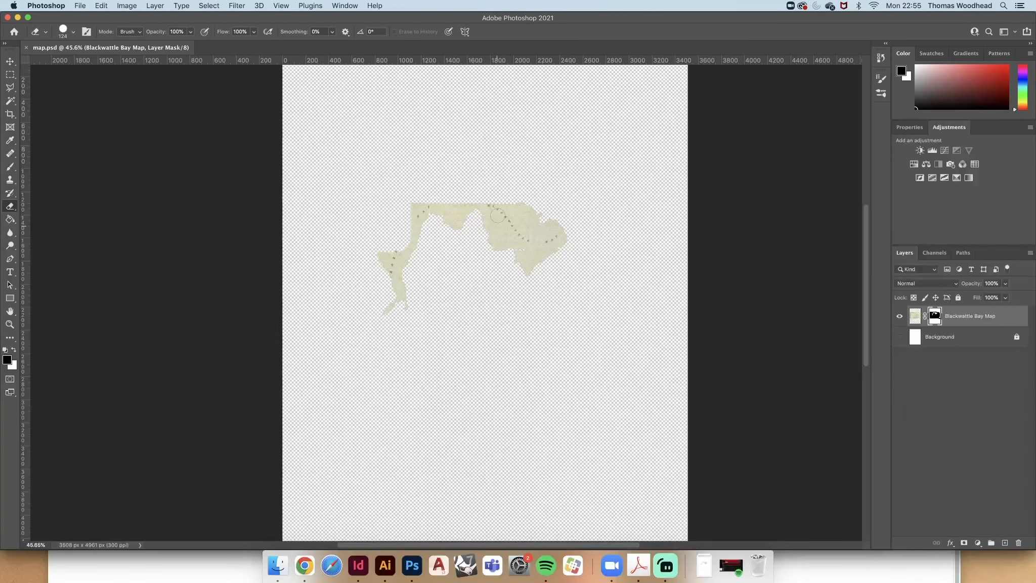
left_click(358, 566)
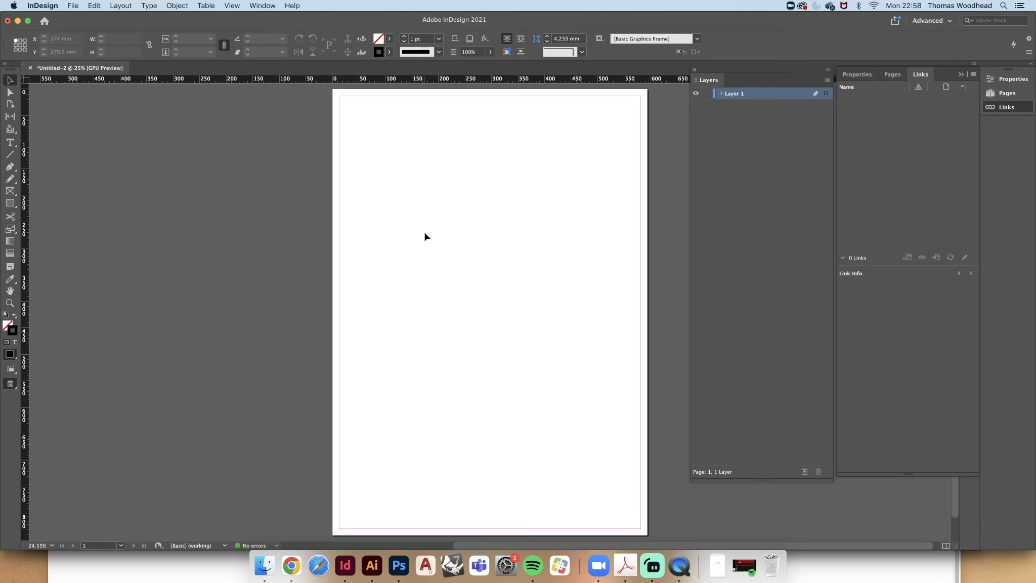
Switch to Illustrator to review the layers of Test.ai and return to InDesign.
left_click(371, 562)
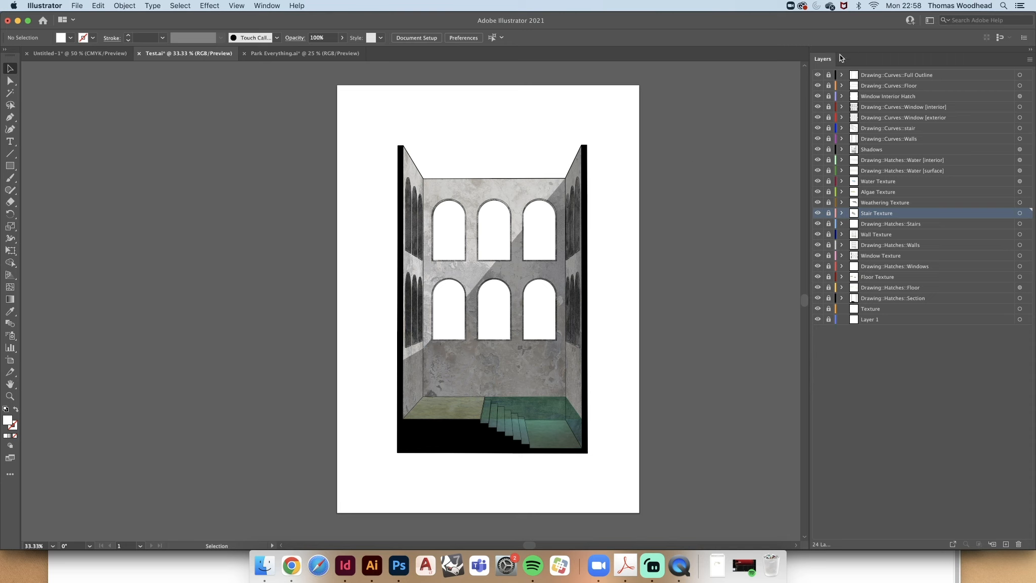
left_click_drag(817, 75, 823, 173)
left_click(344, 576)
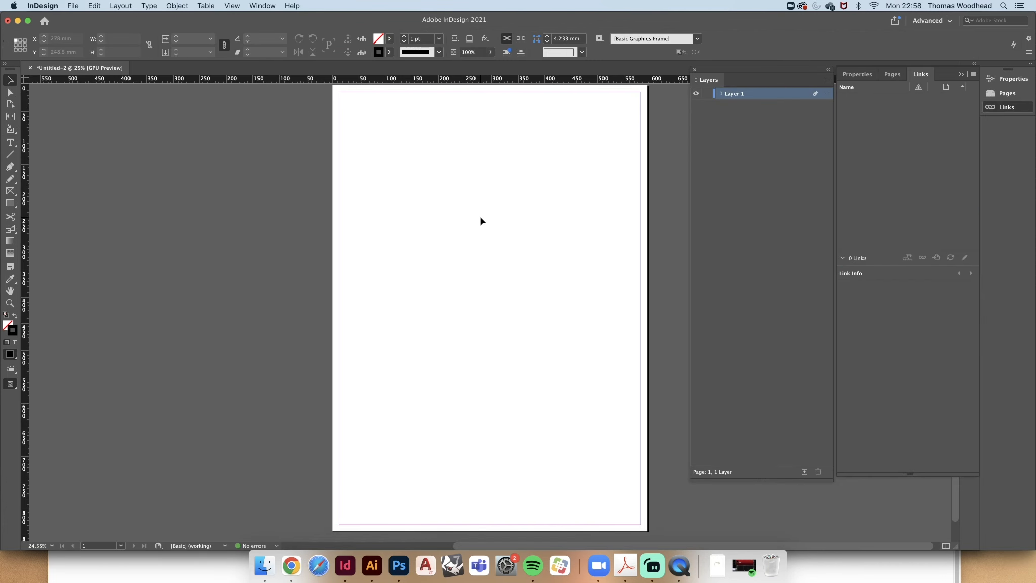
left_click(74, 5)
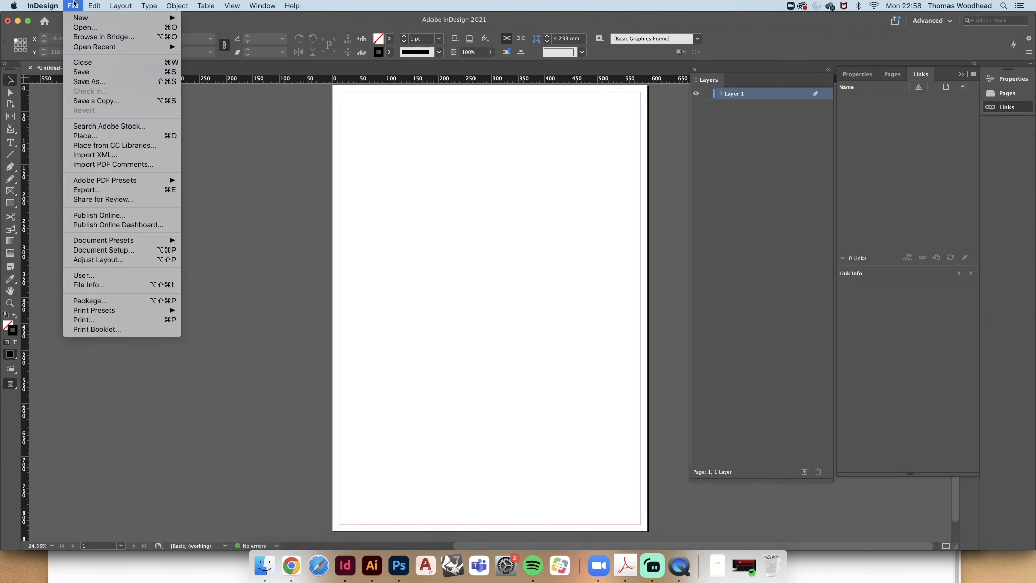
left_click(438, 121)
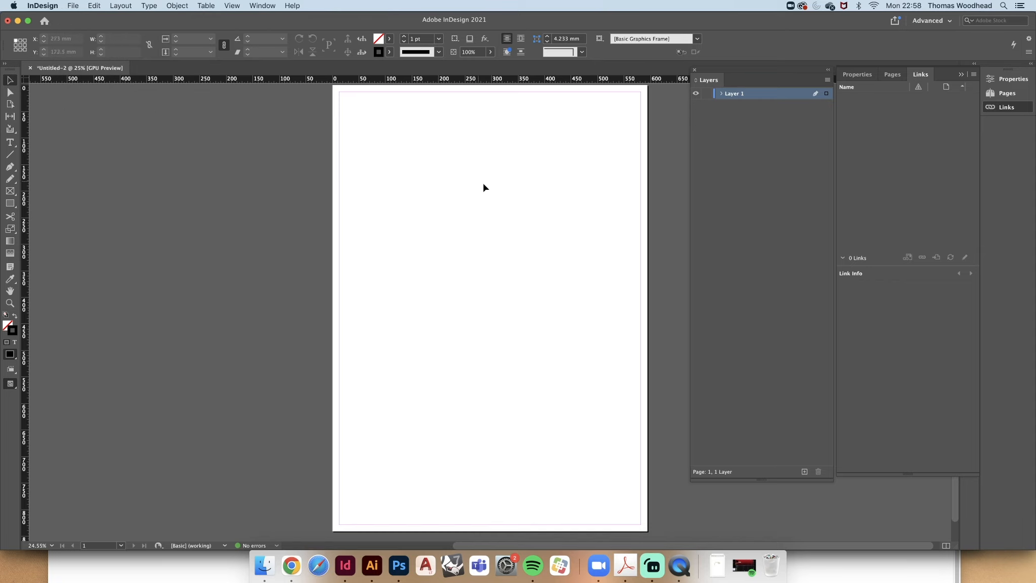
scroll(488, 190, "up", 1)
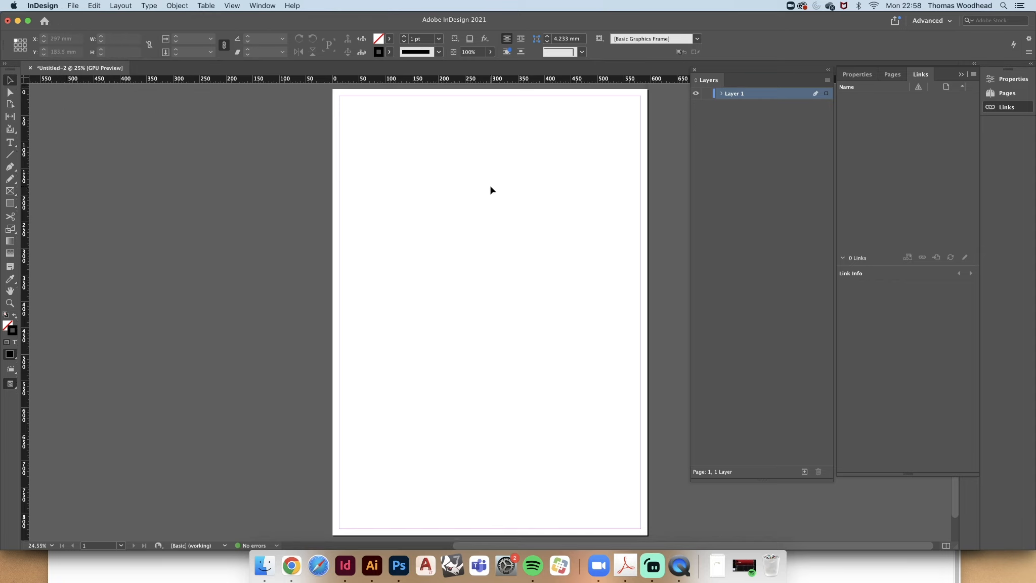
Place Test.ai from the Downloads folder on the page at 100% scale, at about X 72 mm, Y 85 mm.
left_click(74, 5)
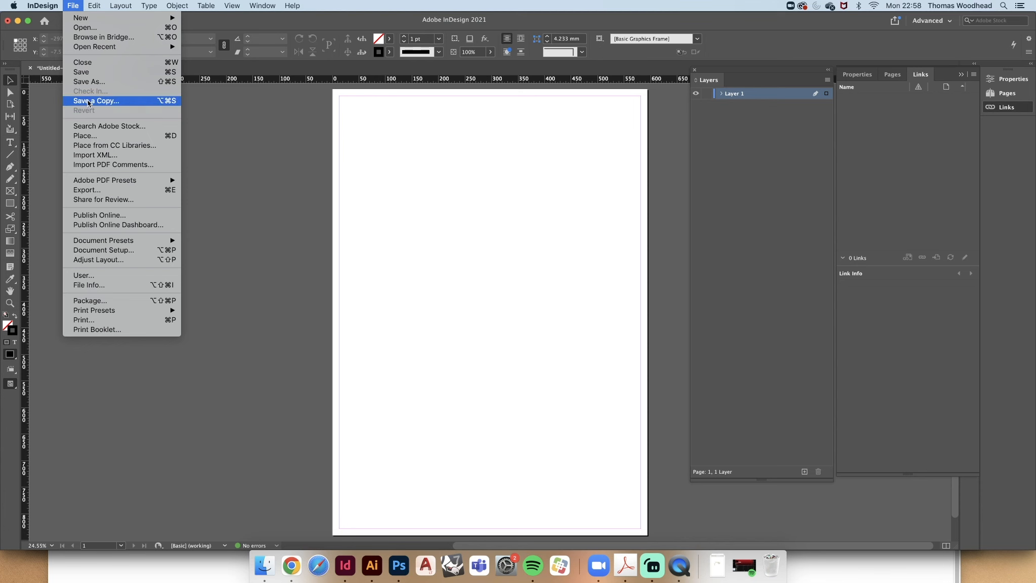
left_click(93, 136)
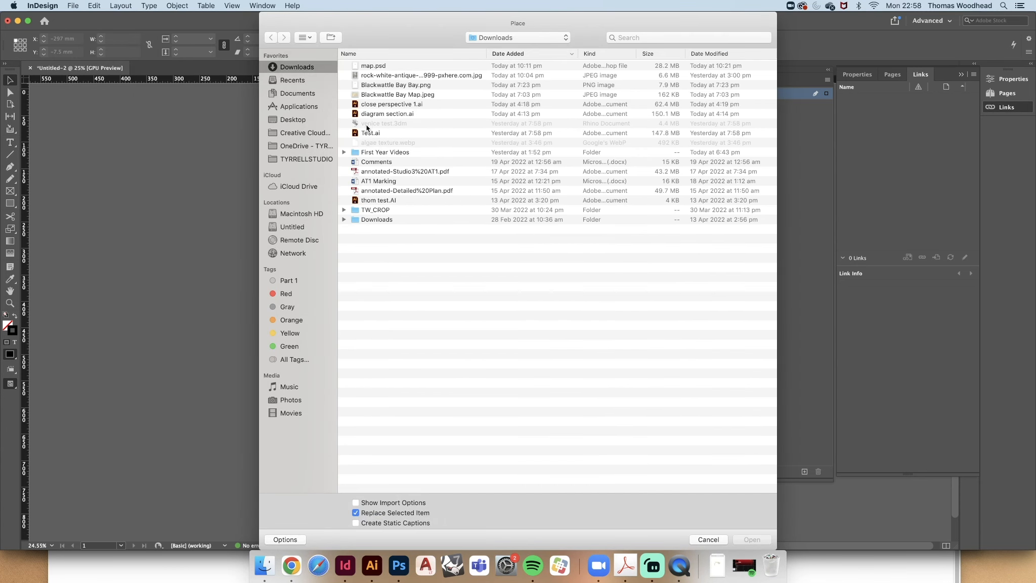
left_click(365, 133)
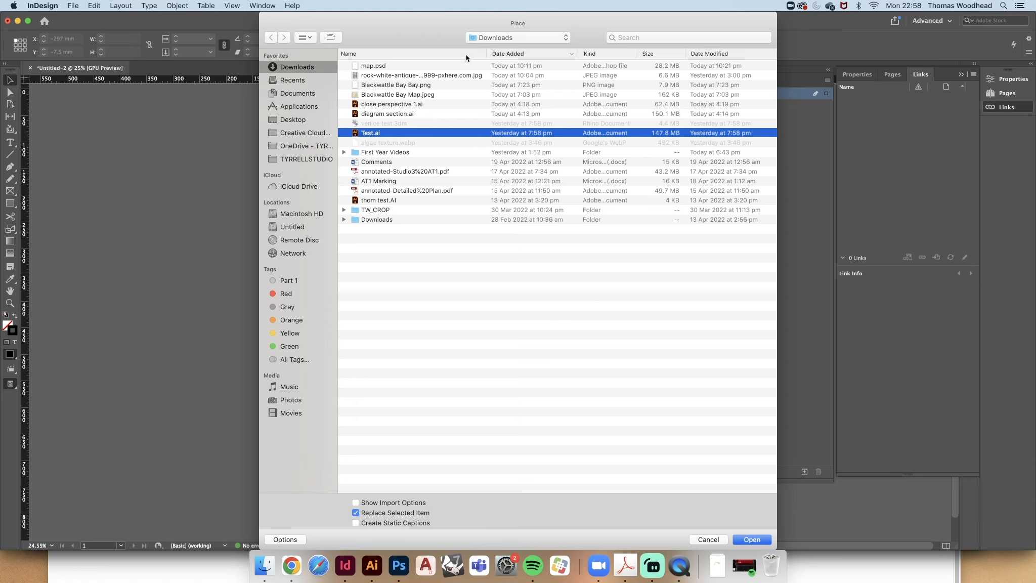
left_click(756, 540)
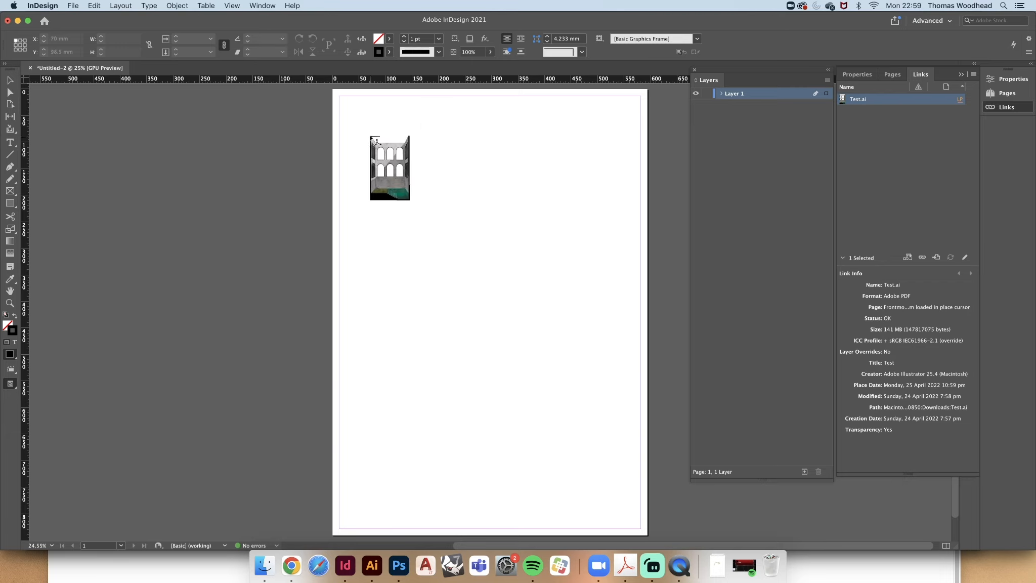
left_click_drag(371, 137, 396, 131)
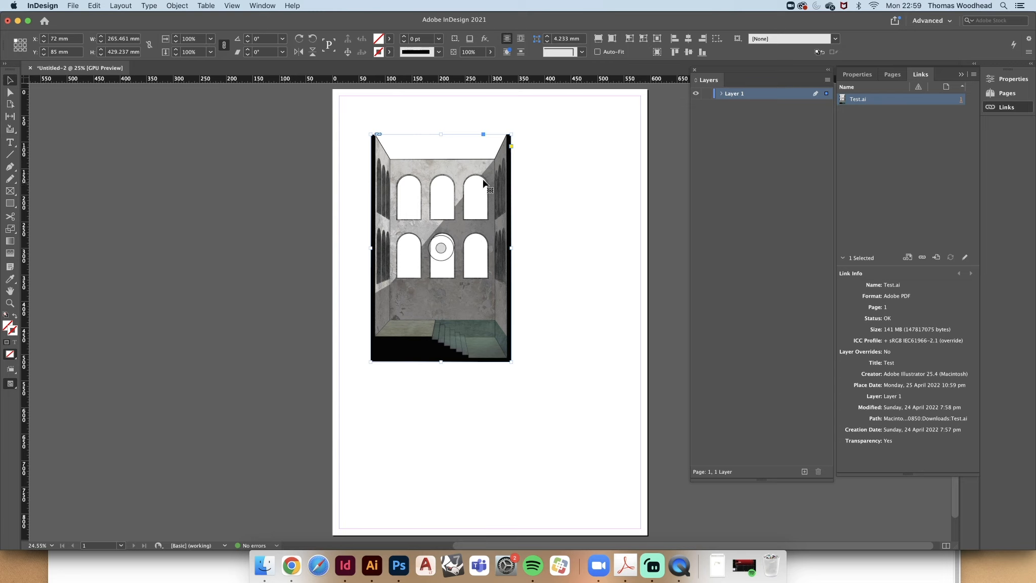
Move the placed Test.ai drawing towards the page centre, to about X 170 mm, Y 125 mm, and deselect it.
left_click(537, 166)
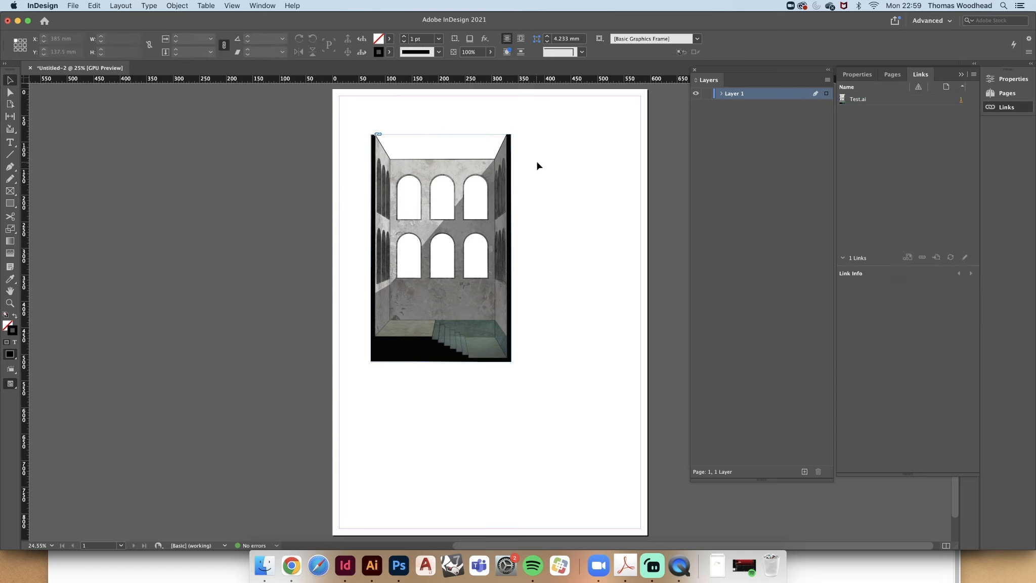
left_click_drag(465, 172, 508, 212)
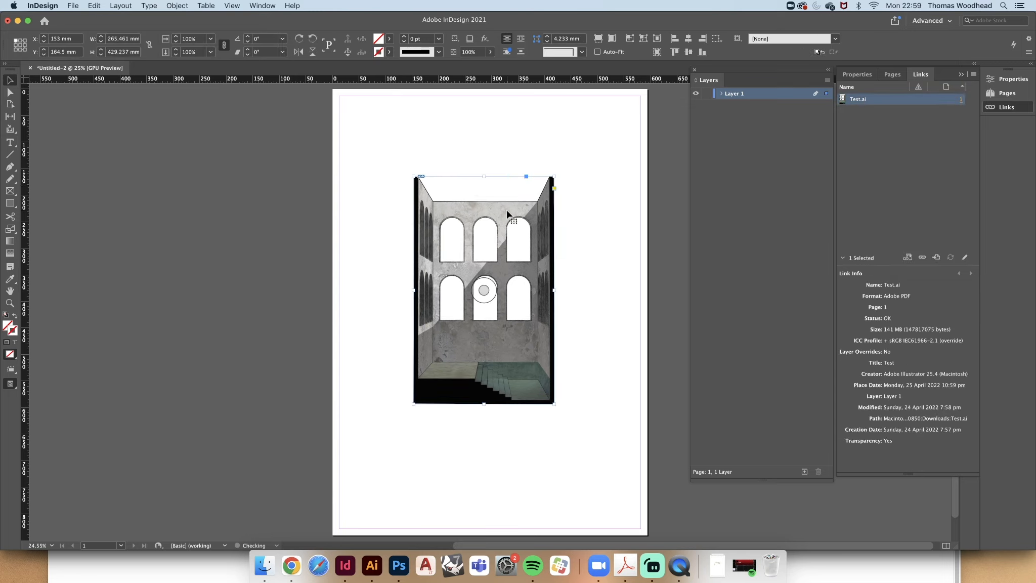
left_click(580, 196)
left_click_drag(517, 205, 511, 188)
left_click(603, 198)
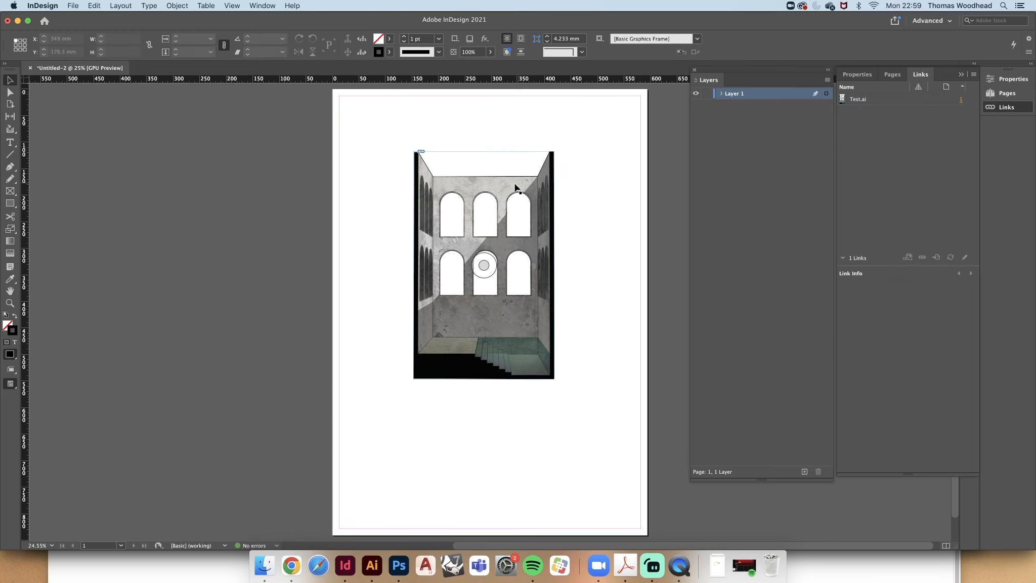
left_click_drag(511, 188, 519, 193)
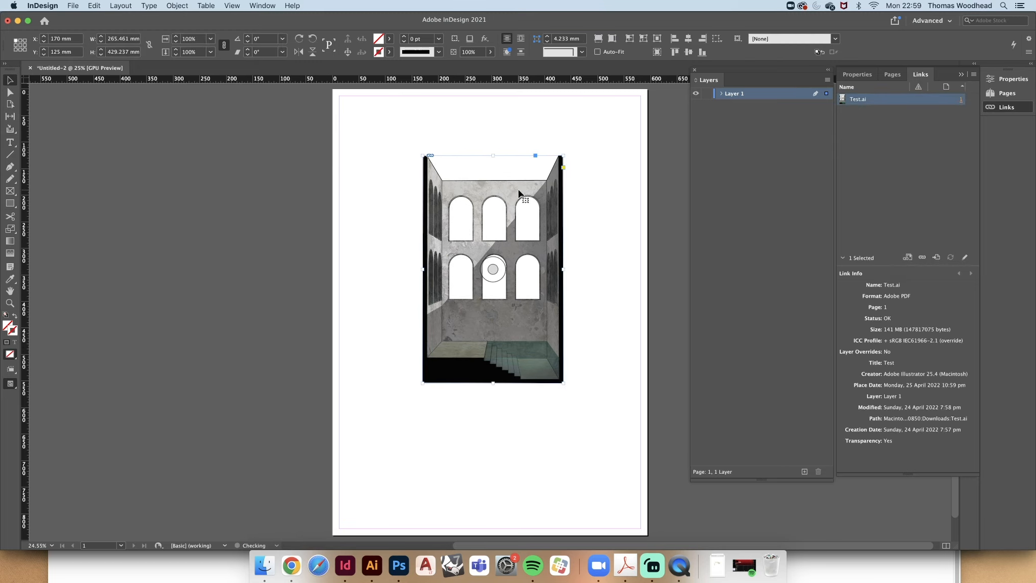
left_click(613, 201)
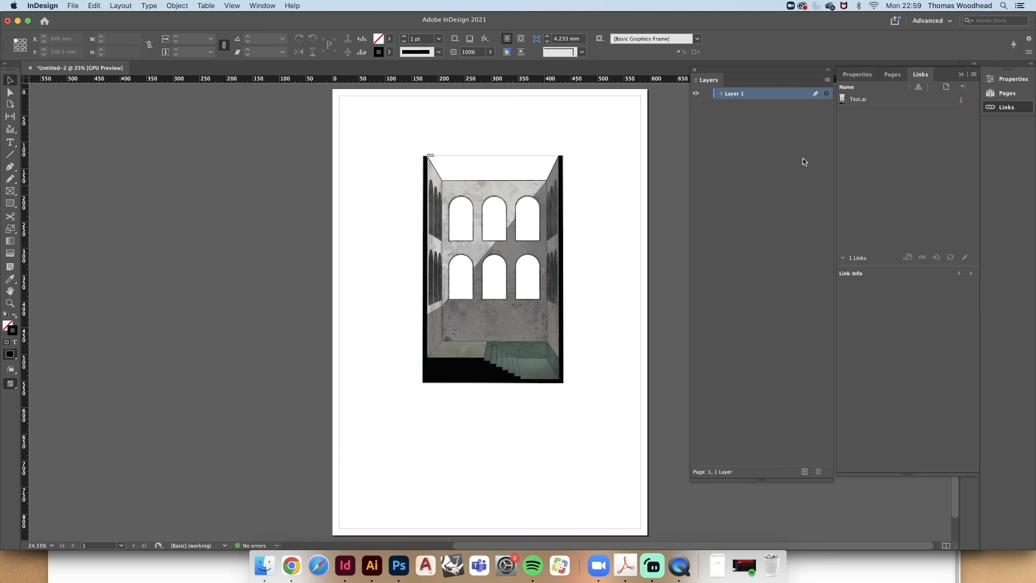
View the link information for Test.ai and select its placed drawing on the page.
left_click(865, 100)
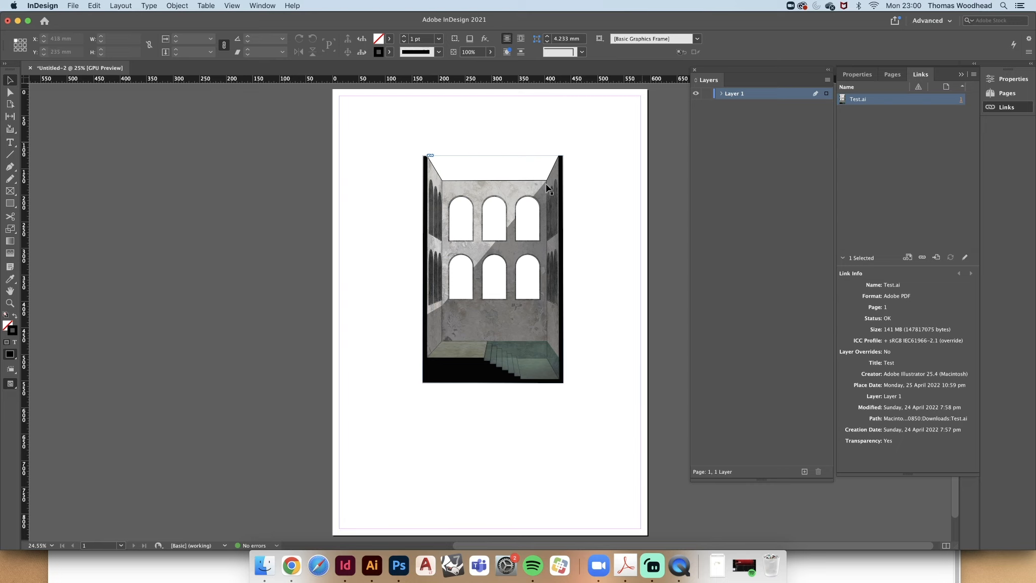
left_click(521, 201)
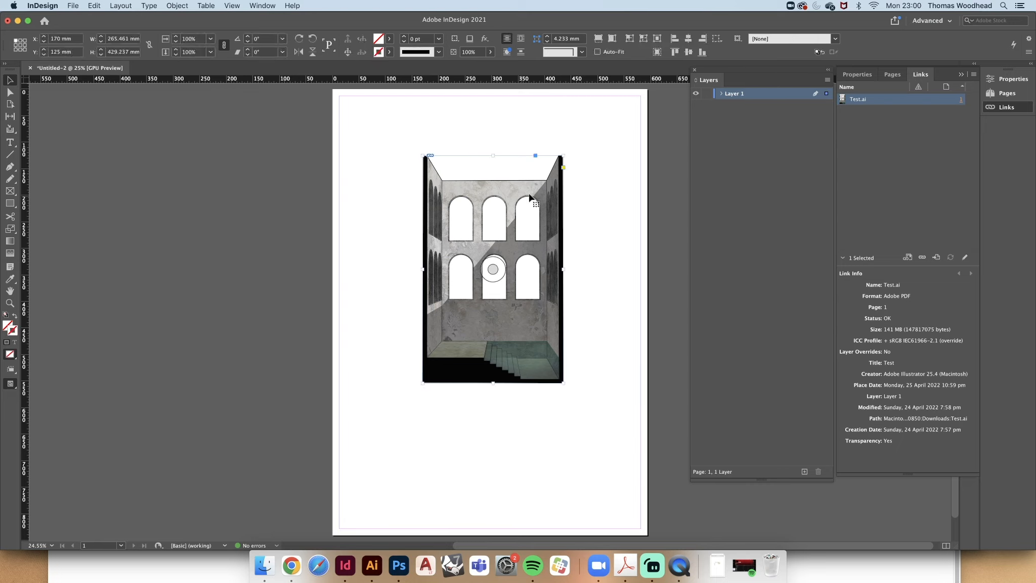
Rename Layer 1 as "Rendered Image" and deselect the placed drawing.
double_click(741, 95)
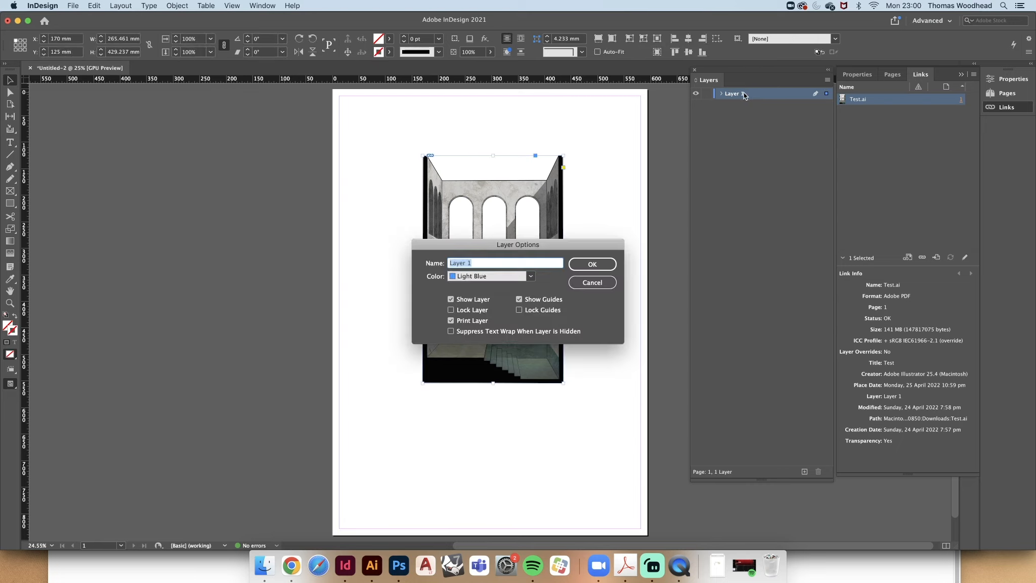
left_click(601, 281)
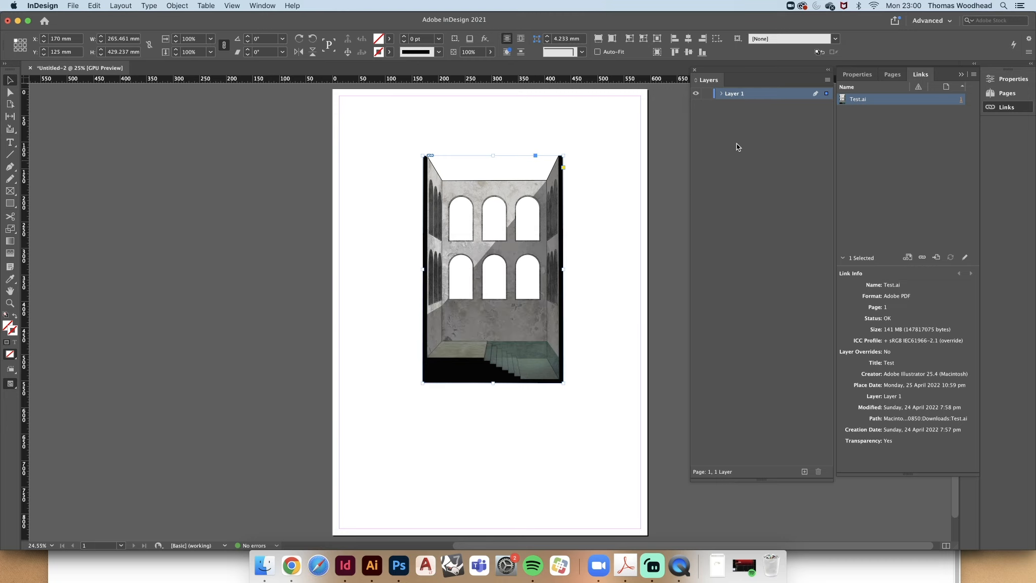
double_click(738, 95)
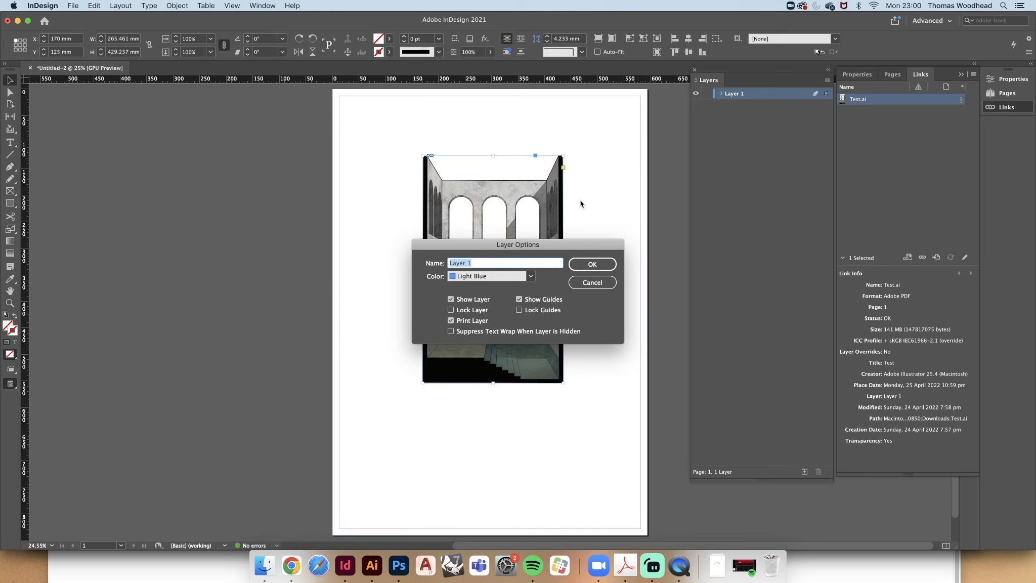
type("Rendered Image")
key("Return")
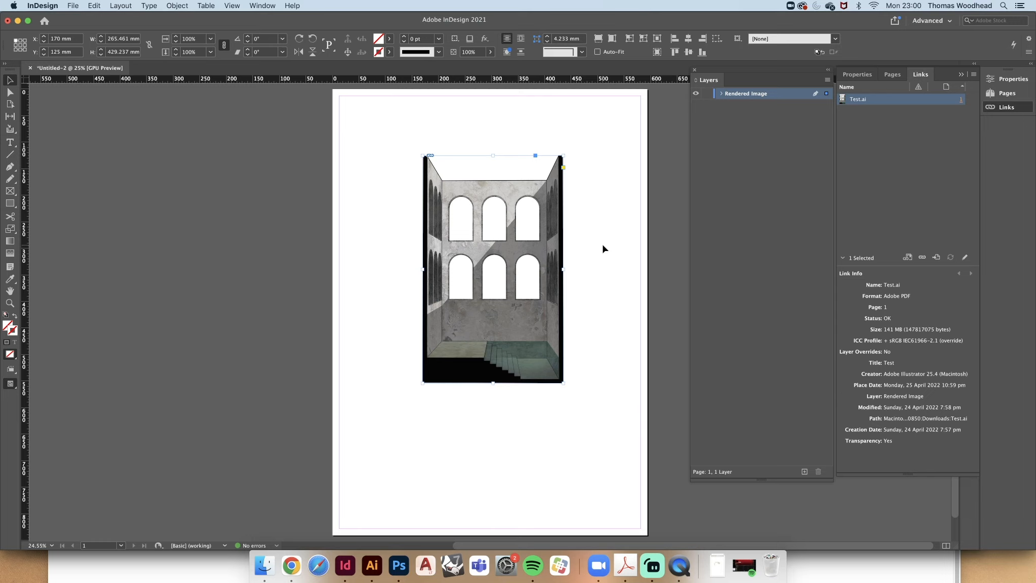
left_click(602, 248)
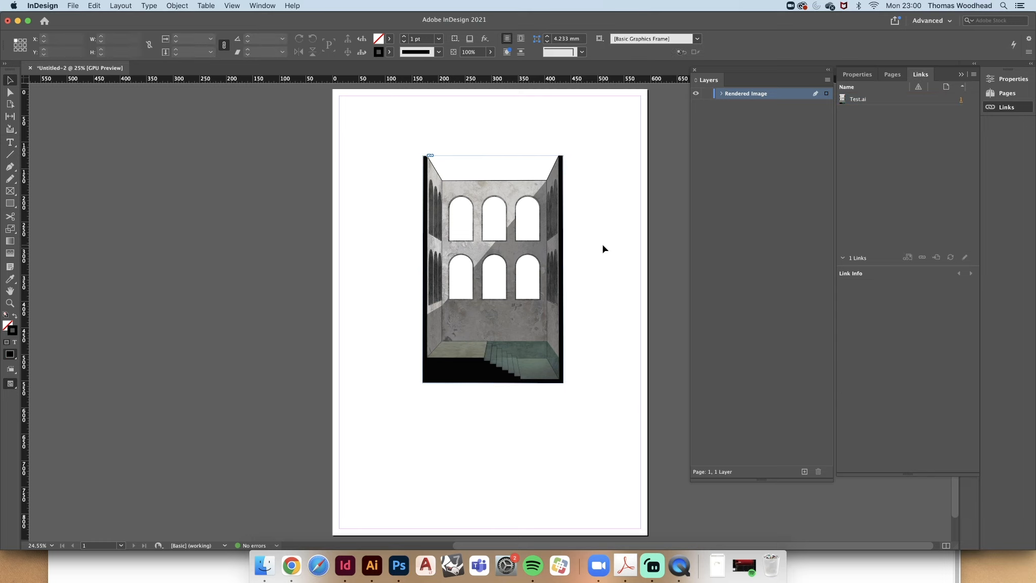
Move the Test.ai drawing to about X 164 mm, Y 104 mm and crop its frame to about 111 × 424 mm.
left_click(538, 191)
mouse_move(512, 174)
left_mouse_down()
mouse_move(448, 125)
mouse_move(498, 157)
mouse_move(576, 157)
mouse_move(474, 282)
mouse_move(571, 337)
mouse_move(497, 194)
mouse_move(508, 190)
left_mouse_up()
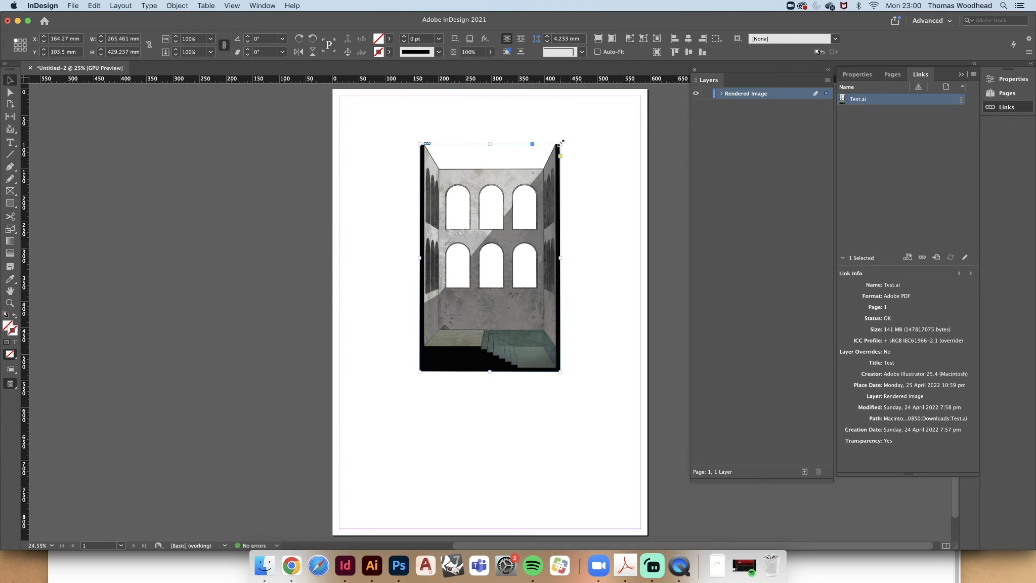
left_click_drag(562, 142, 494, 143)
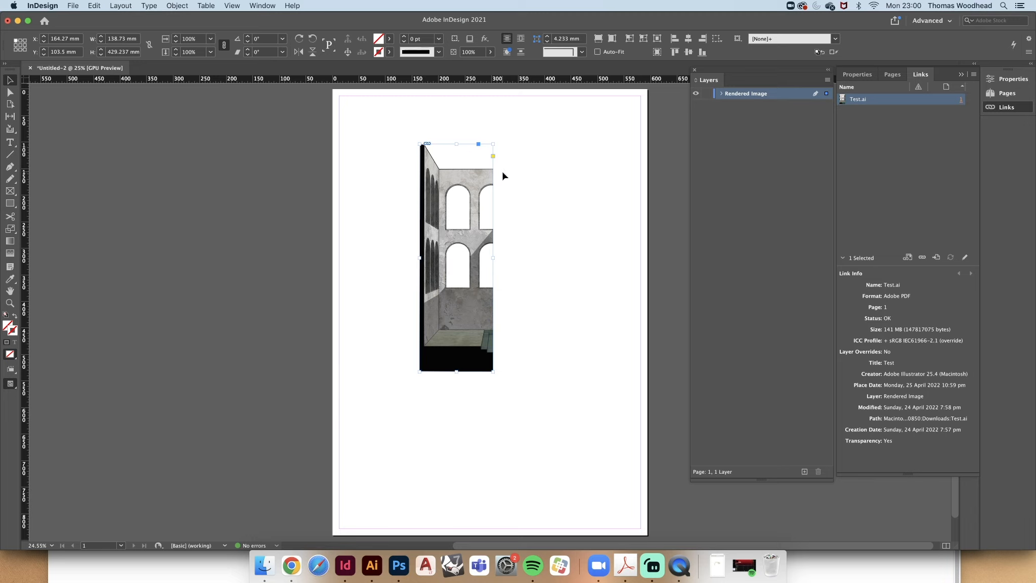
mouse_move(493, 144)
left_mouse_down()
mouse_move(473, 184)
mouse_move(478, 147)
left_mouse_up()
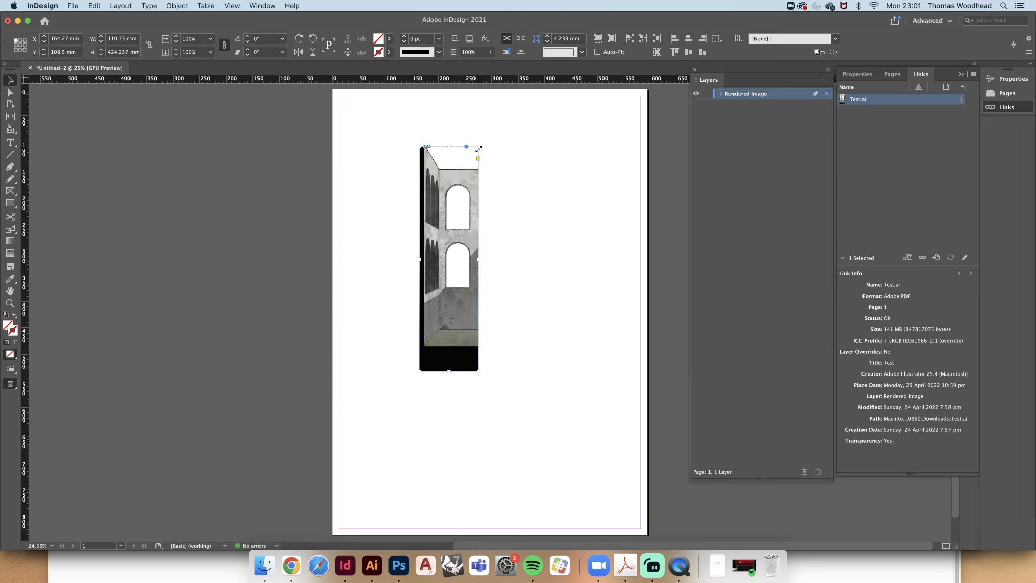
Scale the drawing inside its cropped frame down to about 61% and deselect it.
double_click(452, 179)
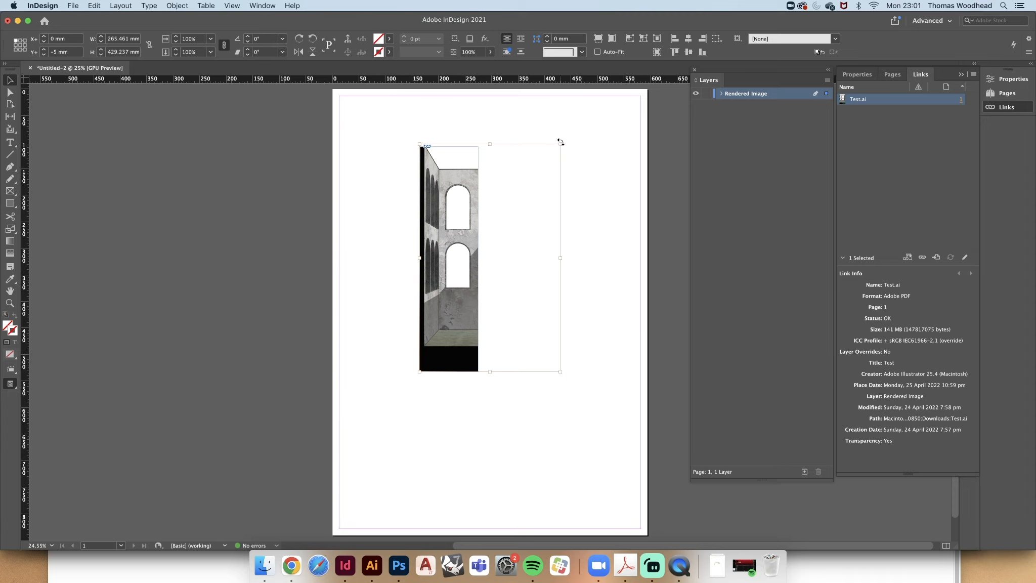
left_click_drag(560, 143, 485, 233)
left_click(549, 157)
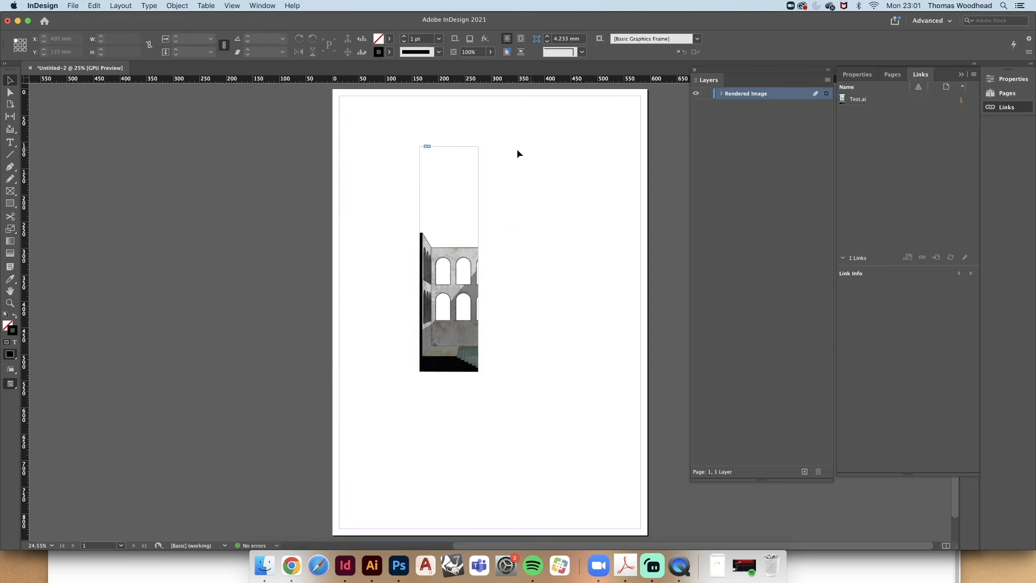
Resize the frame to about 289 × 382 mm and scale the drawing inside it to about 96%.
left_click(473, 147)
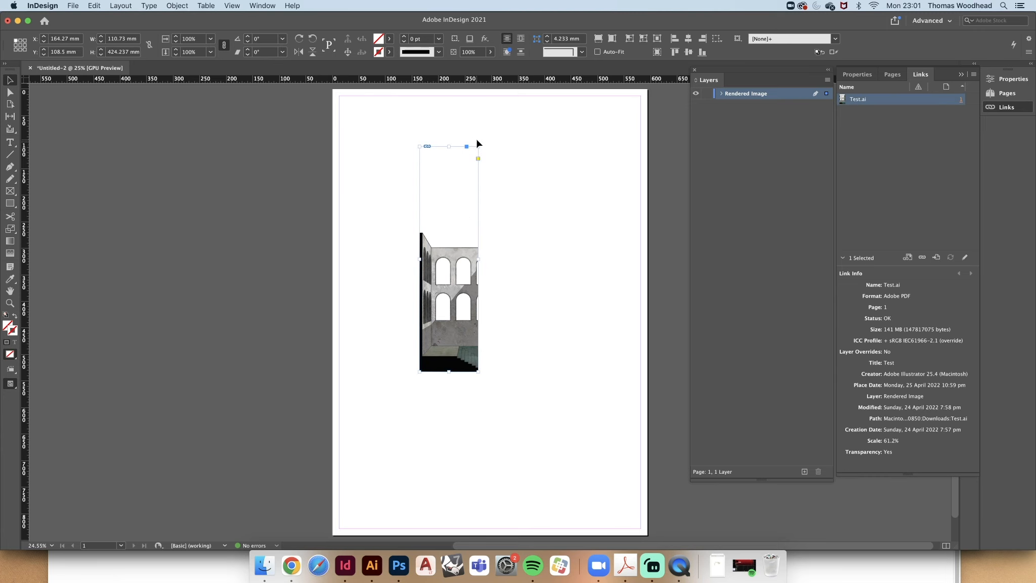
left_click_drag(477, 147, 572, 169)
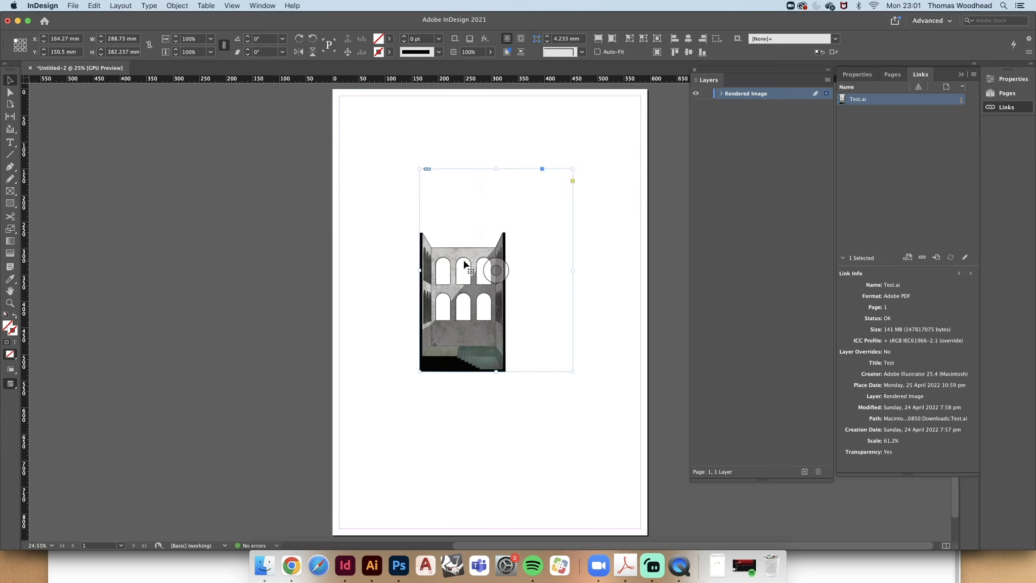
double_click(464, 264)
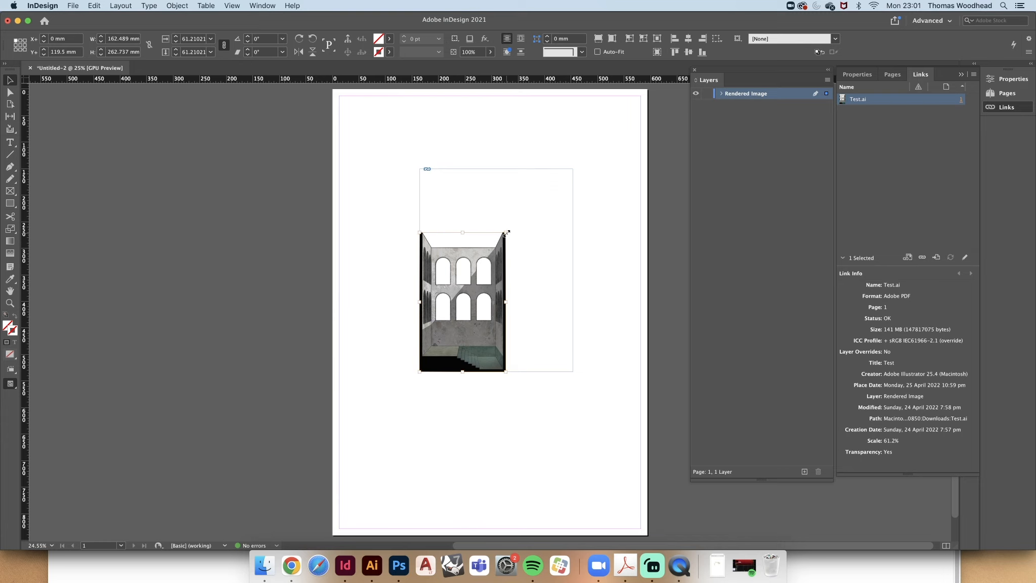
left_click_drag(506, 232, 555, 160)
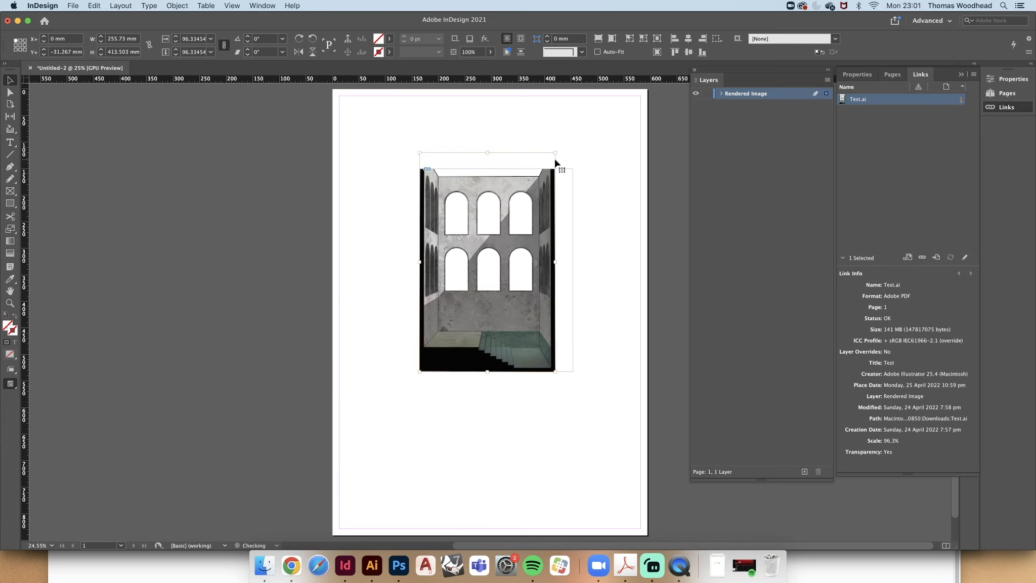
left_click(590, 155)
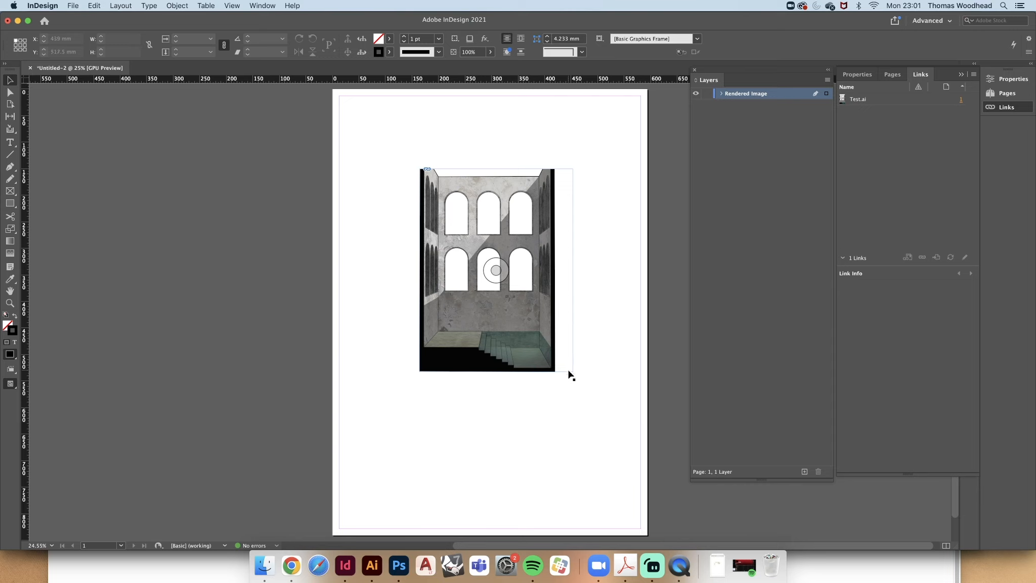
Extend the frame to about 315 × 414 mm to uncover the whole drawing, and fit the frame to its content.
left_click(458, 164)
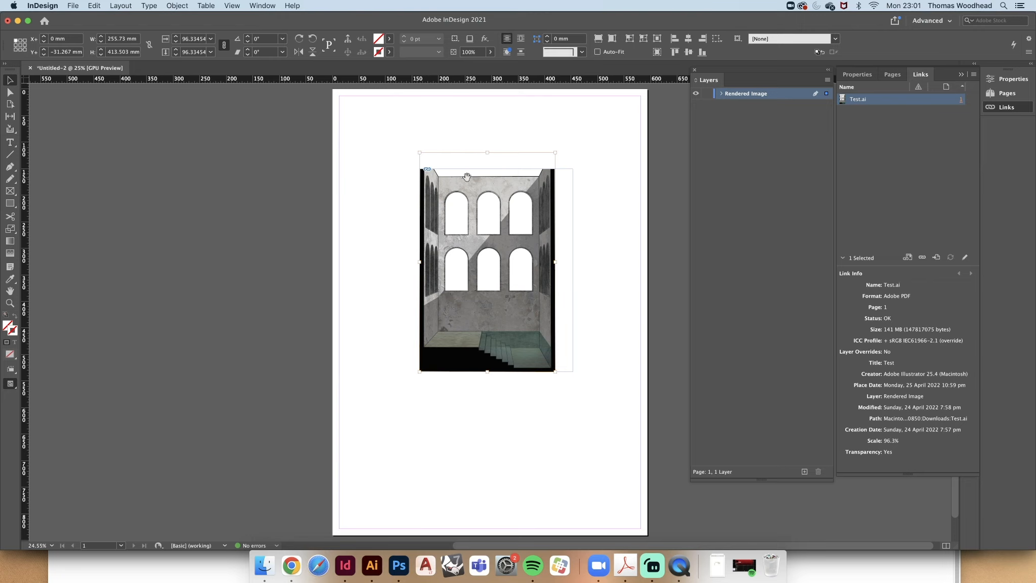
left_click(434, 134)
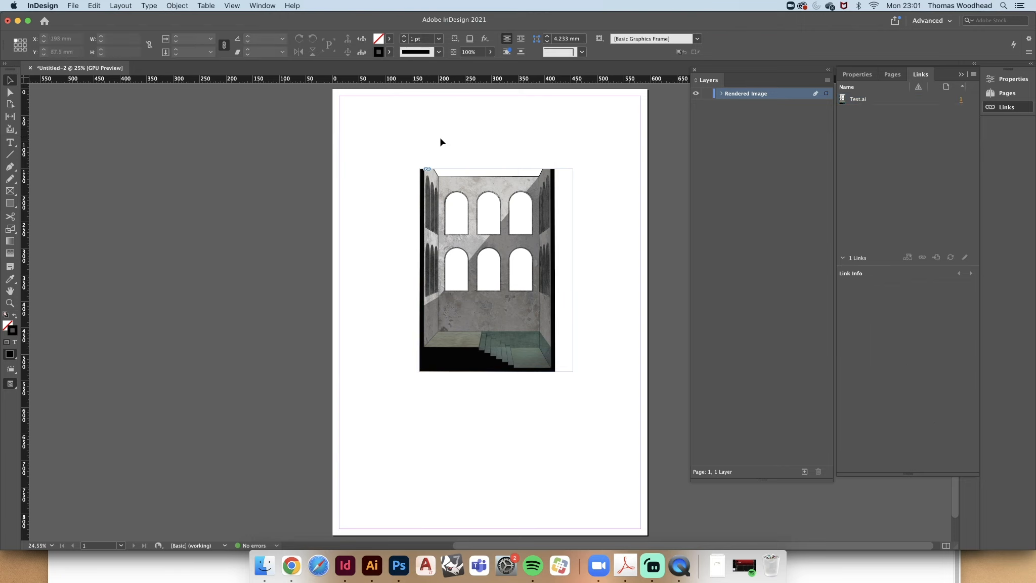
left_click(479, 189)
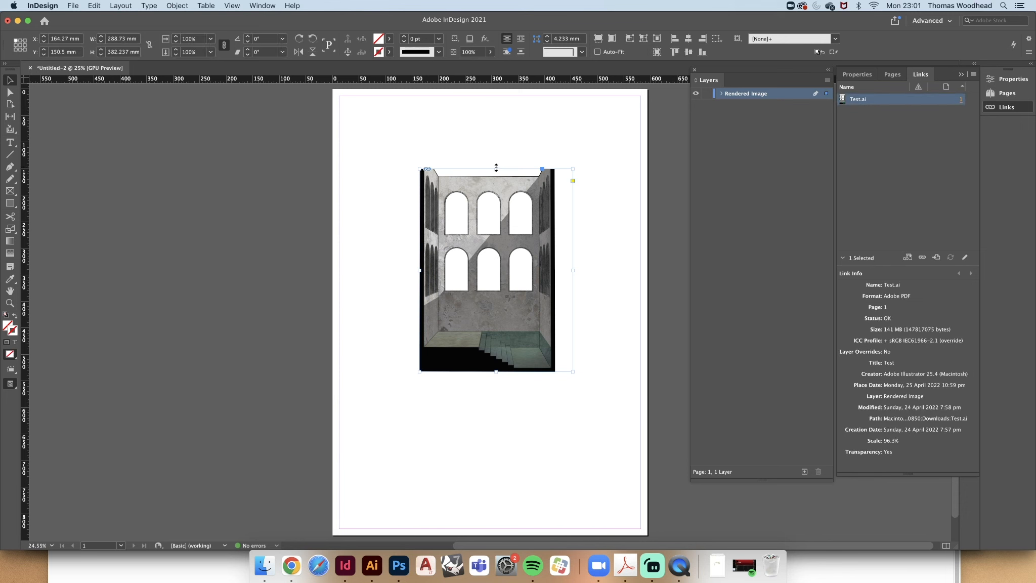
left_click_drag(497, 168, 496, 151)
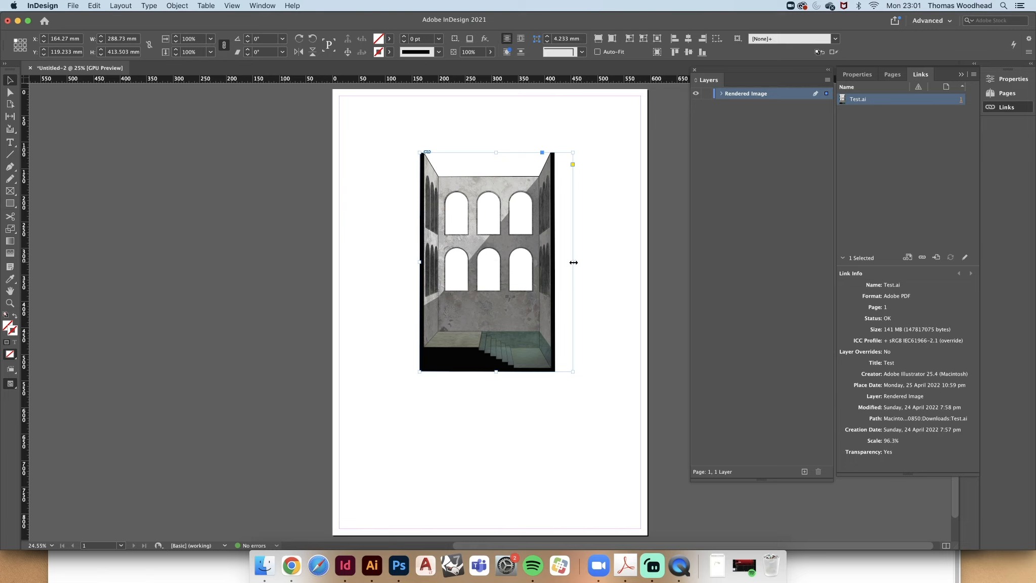
left_click_drag(572, 261, 586, 261)
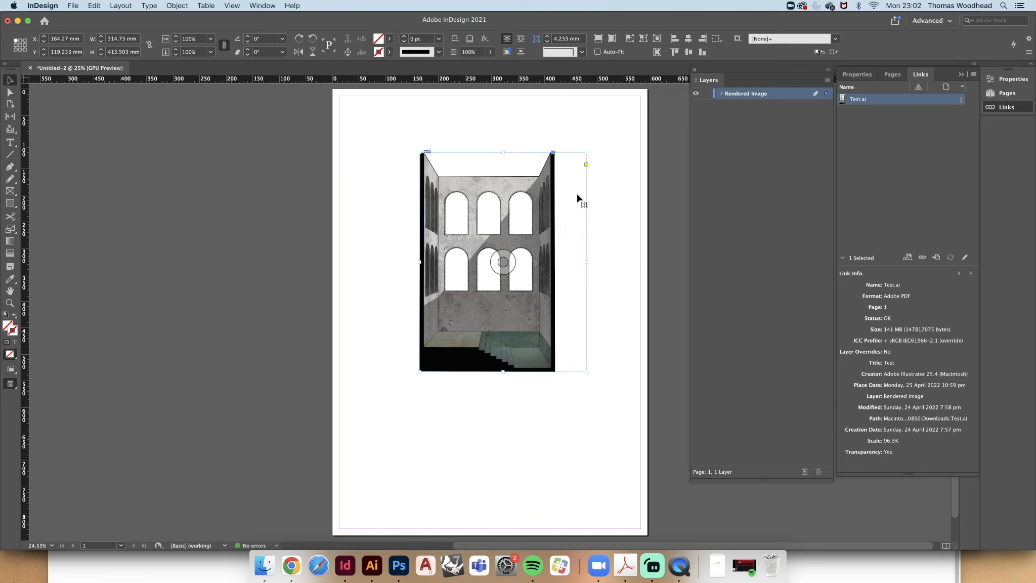
double_click(588, 263)
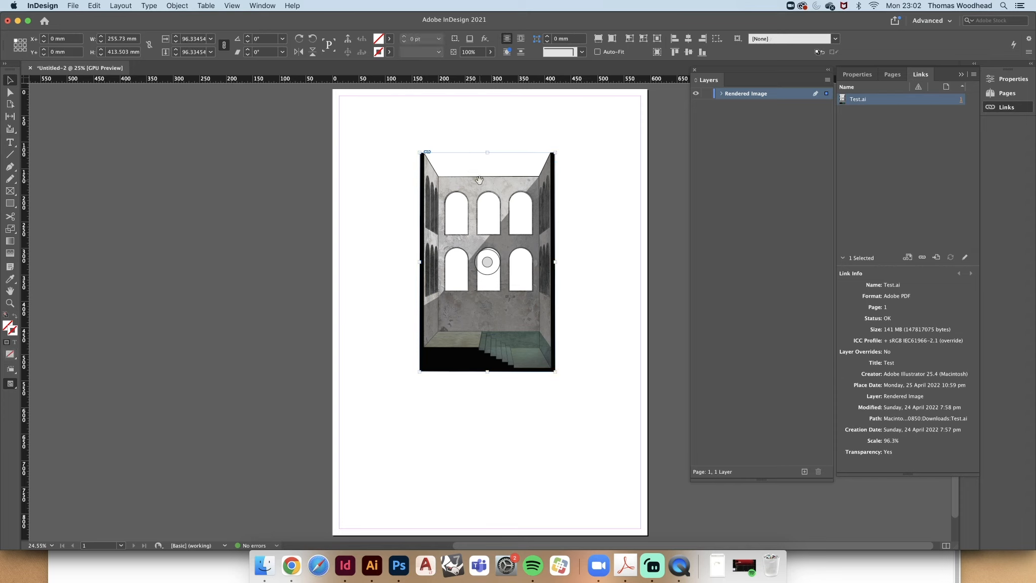
Select the drawing's frame and set the workspace to Advanced.
double_click(479, 183)
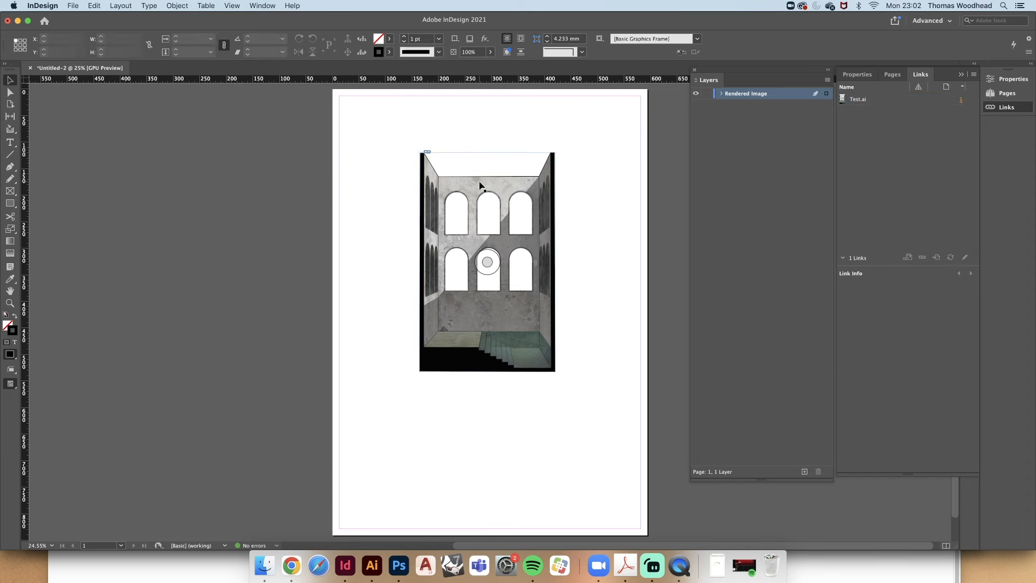
left_click(601, 174)
left_click(482, 186)
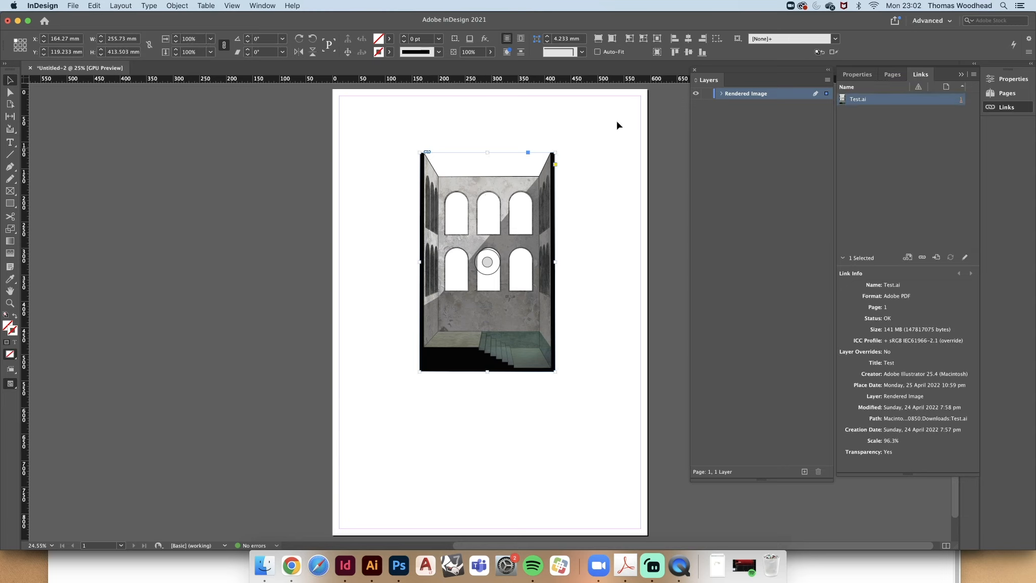
left_click(926, 22)
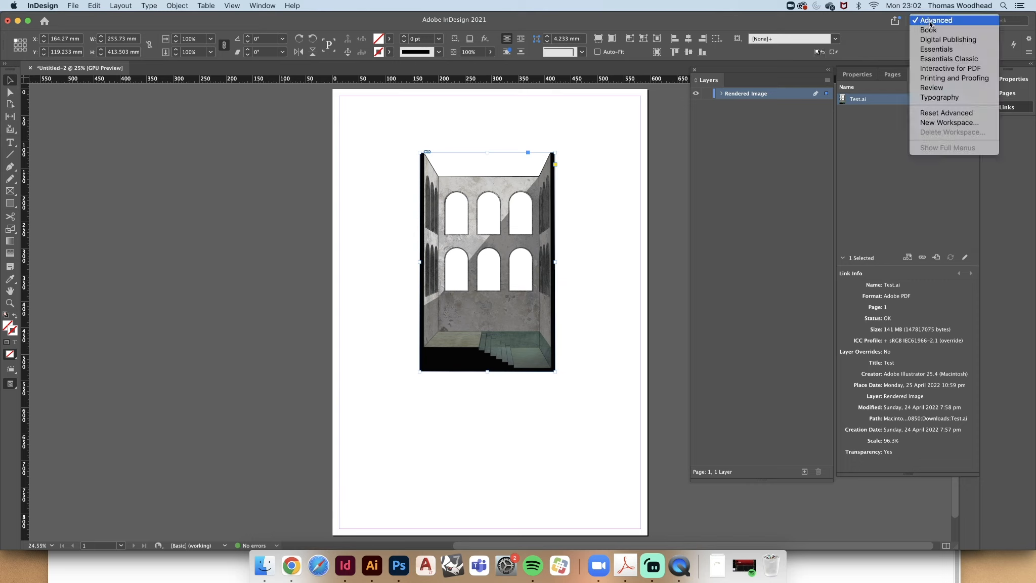
left_click(930, 22)
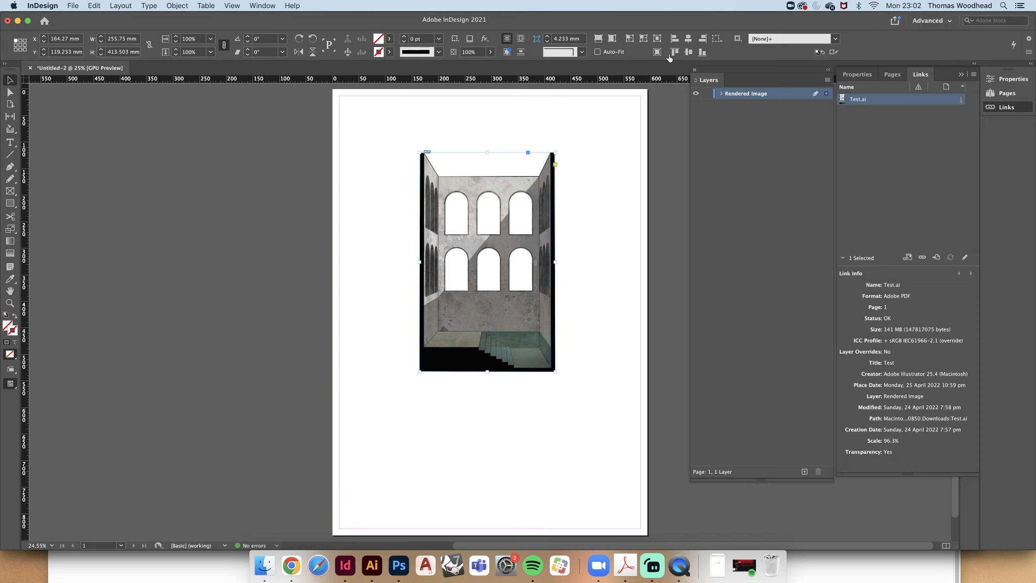
Turn on Auto-Fit for the frame and shrink it together with the drawing to about 200 × 323 mm.
left_click(597, 52)
left_click_drag(556, 152, 505, 220)
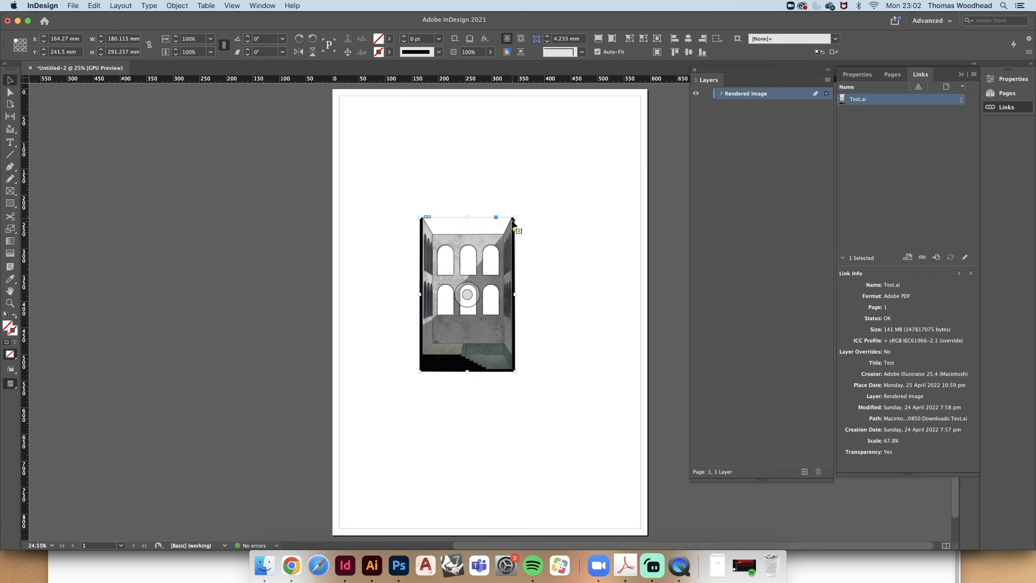
mouse_move(515, 215)
left_mouse_down()
mouse_move(564, 144)
mouse_move(494, 233)
mouse_move(501, 248)
mouse_move(583, 132)
mouse_move(504, 207)
mouse_move(521, 210)
mouse_move(560, 156)
mouse_move(520, 201)
left_mouse_up()
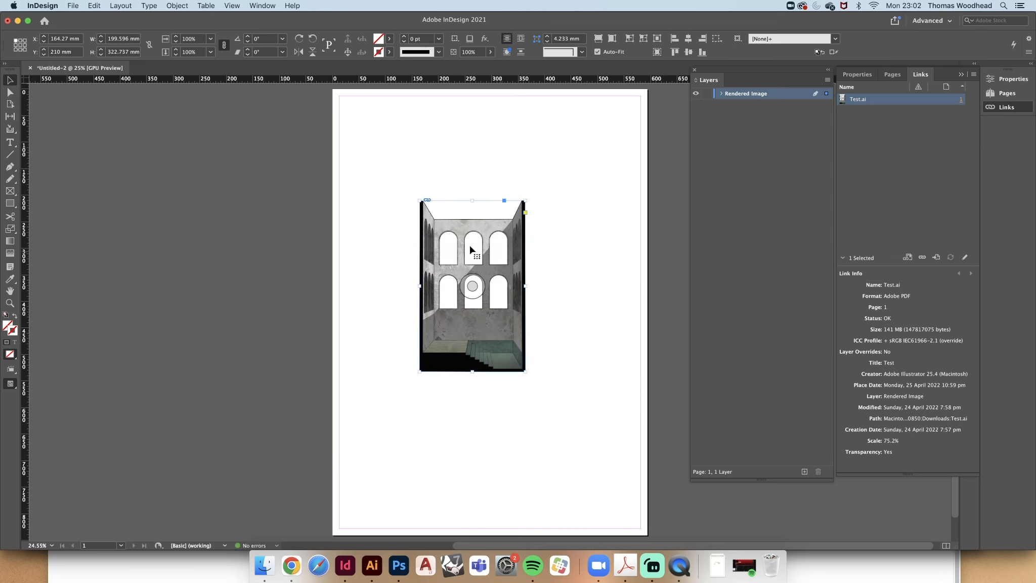
Move the drawing towards the page's left edge, at about X 41 mm, Y 210 mm, and reselect it.
left_click_drag(488, 233, 424, 235)
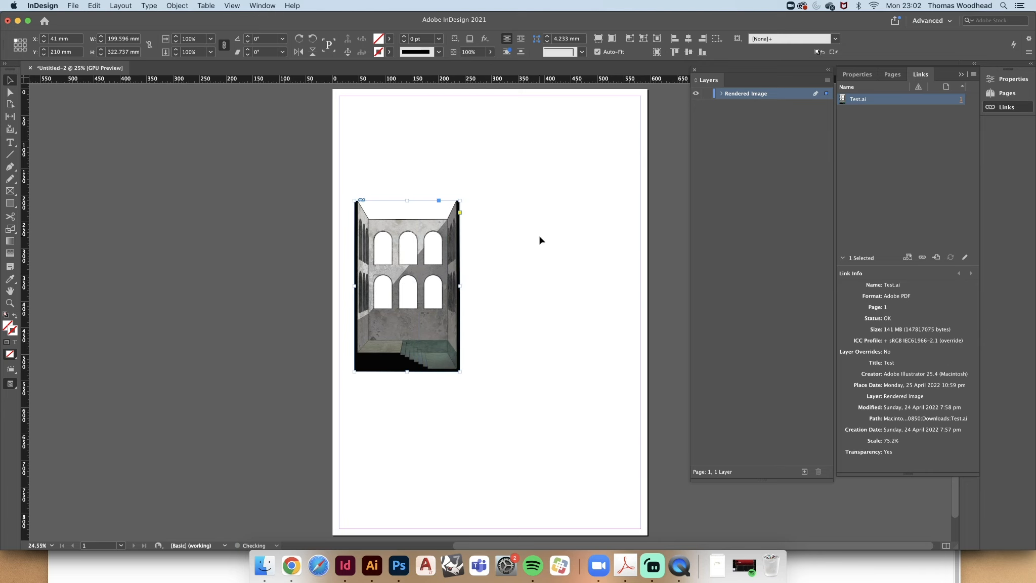
left_click(539, 239)
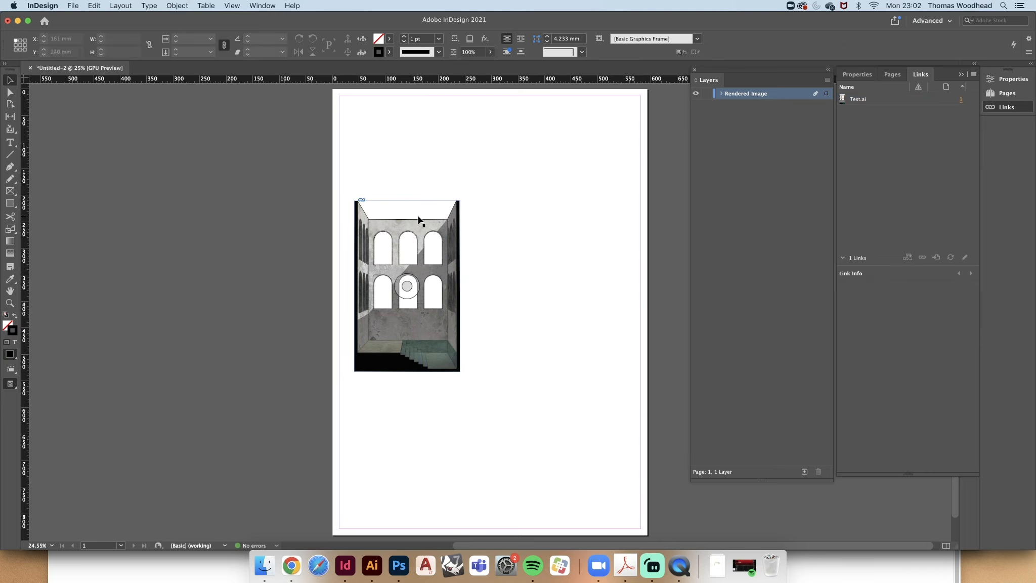
left_click(434, 213)
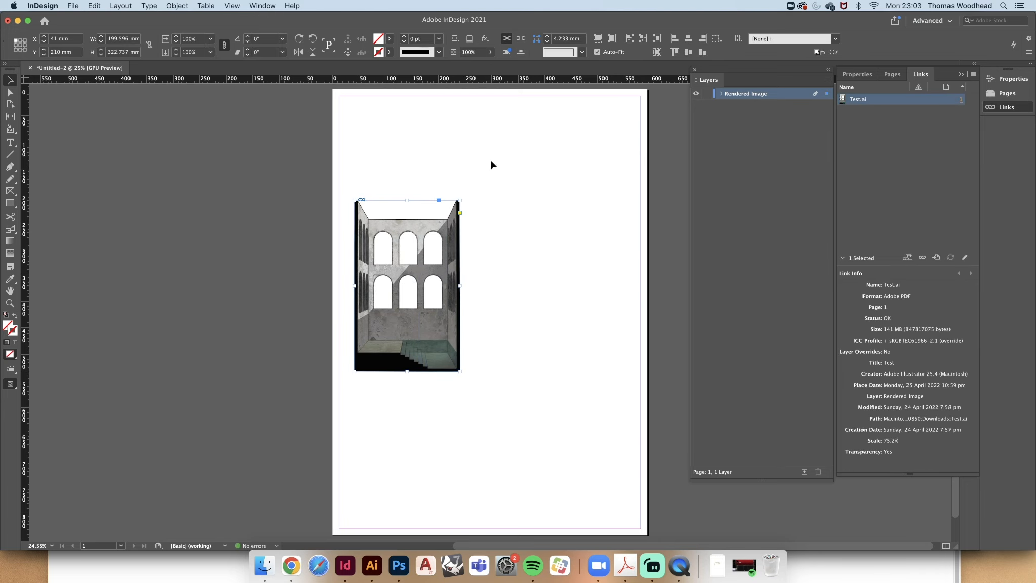
Switch to Photoshop to review the map.psd artwork, return to InDesign and deselect the drawing.
left_click(400, 566)
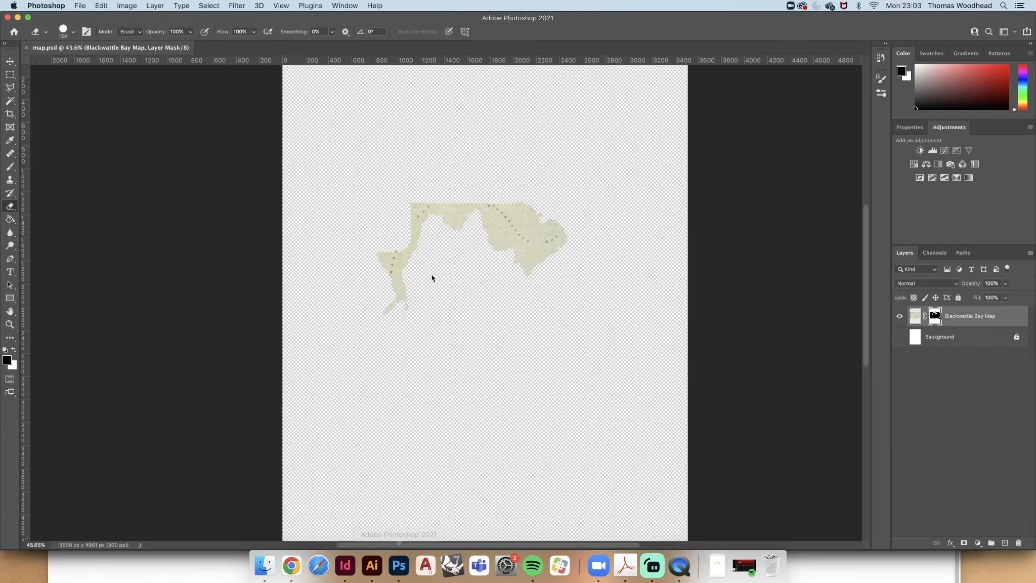
left_click(345, 566)
left_click(418, 188)
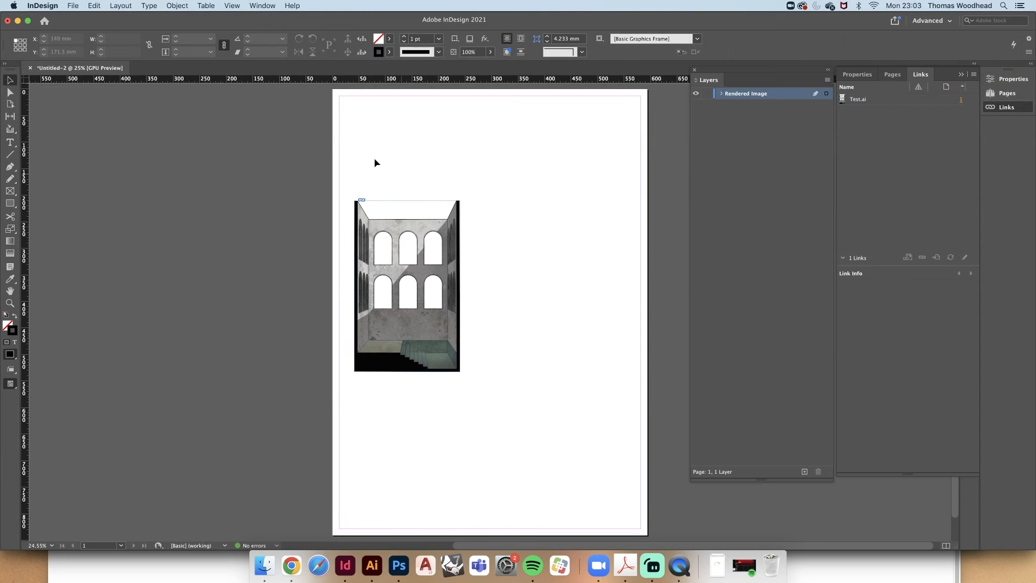
Place map.psd from the Downloads folder beside the interior drawing, at about X 261 mm, Y 113 mm.
left_click(74, 6)
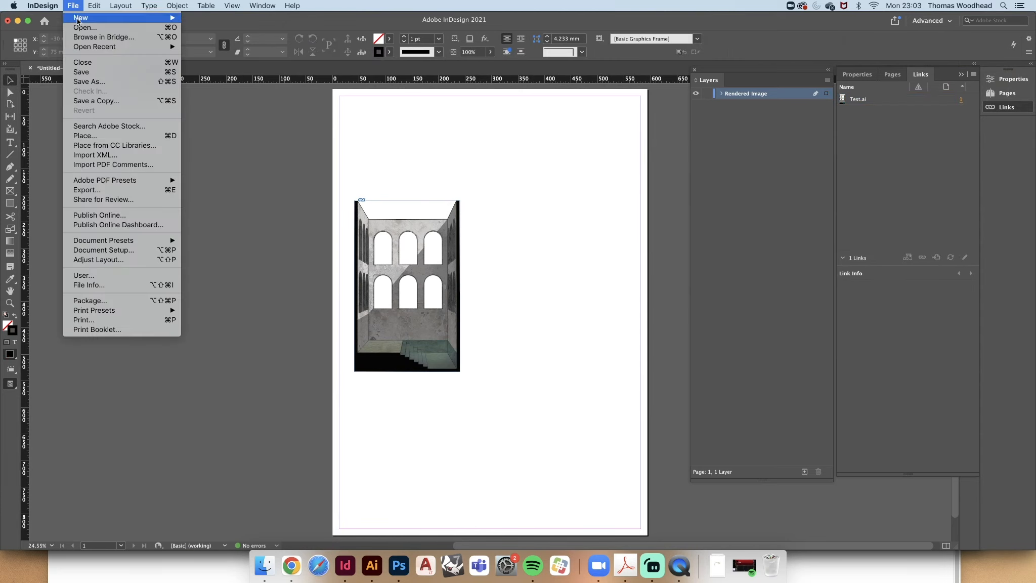
left_click(96, 139)
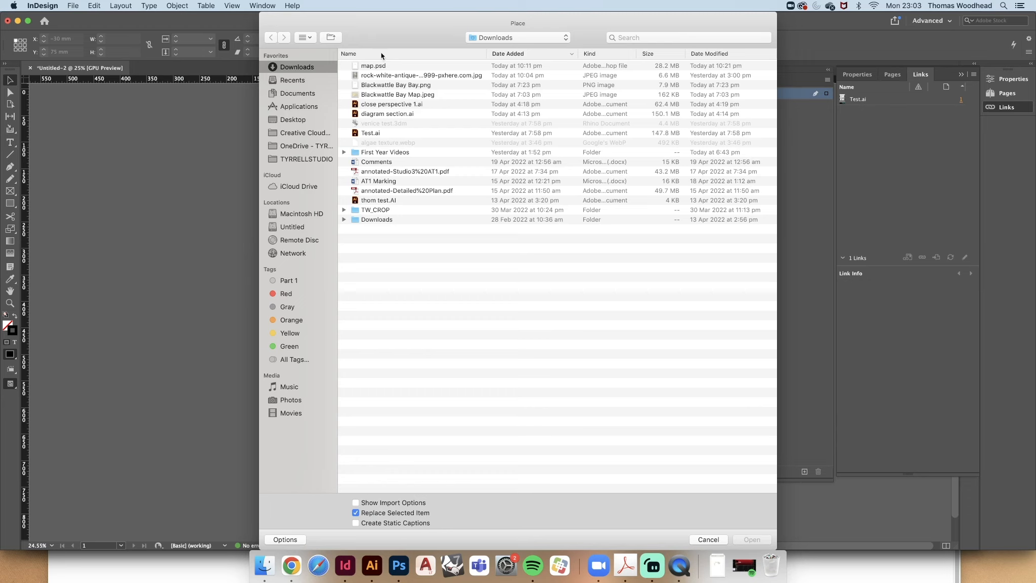
left_click(375, 66)
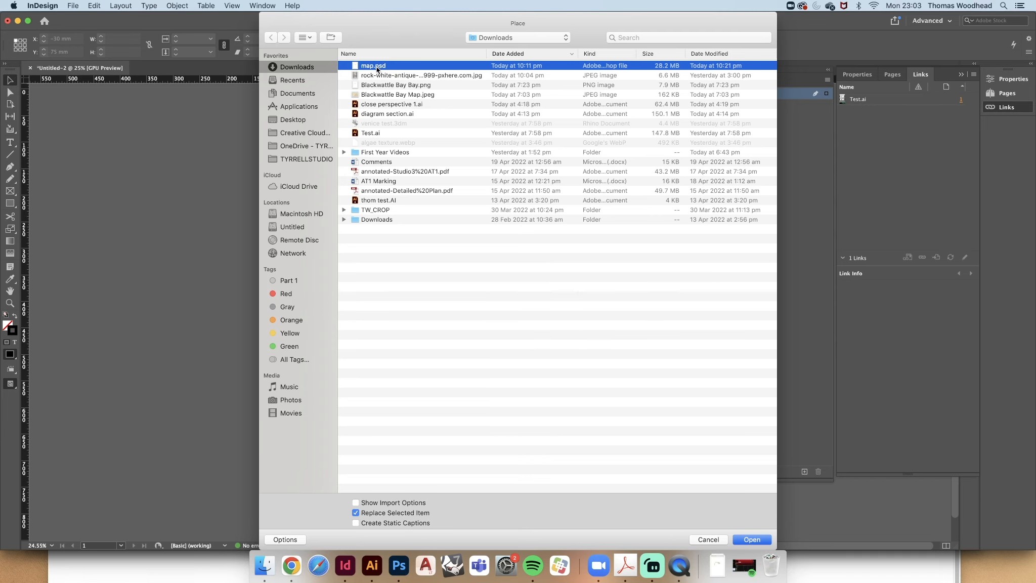
double_click(376, 66)
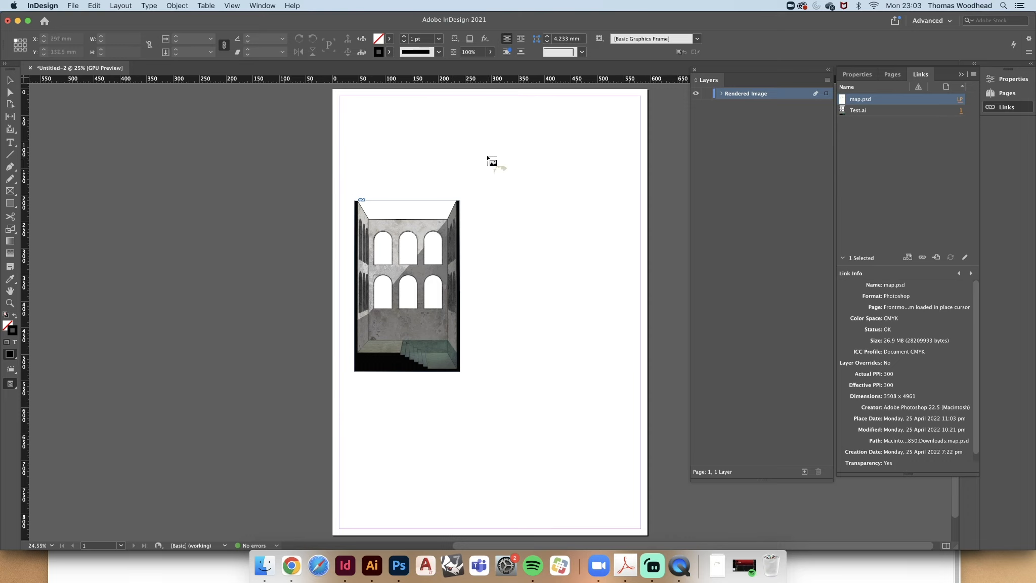
left_click(481, 133)
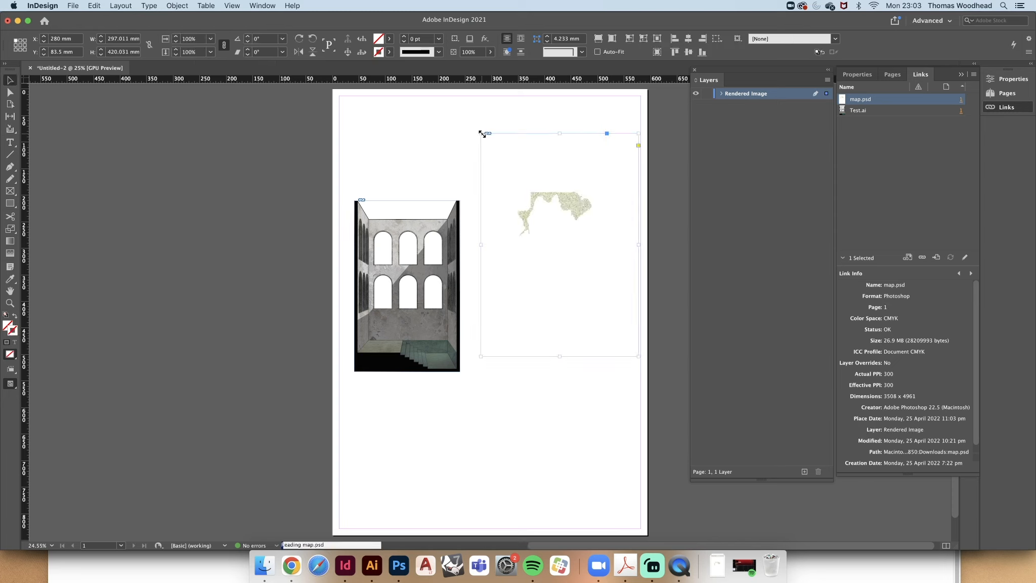
left_click_drag(568, 200, 558, 216)
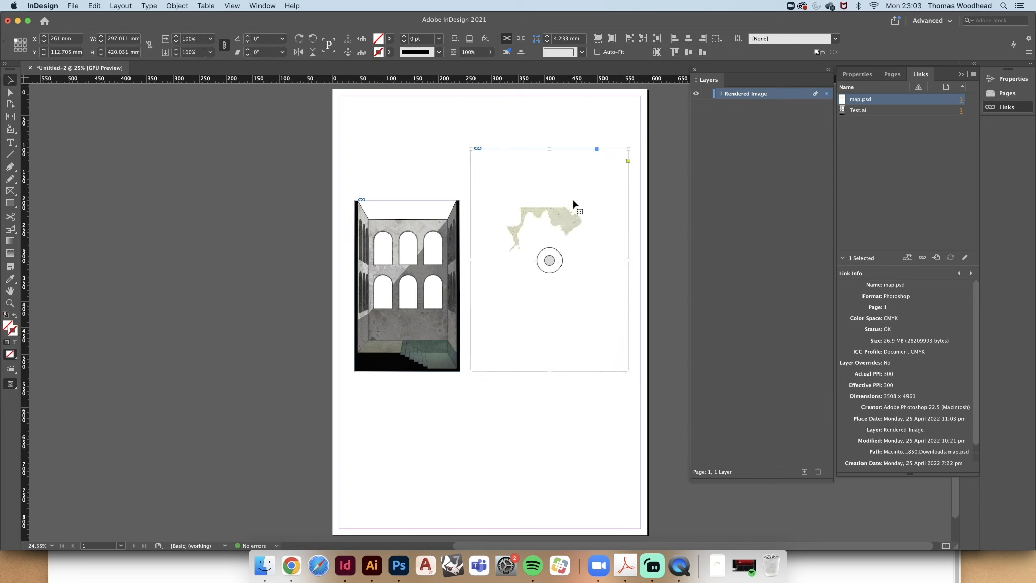
Examine the placed map close up and compare its Auto-Fit setting with that of the interior drawing.
scroll(562, 209, "up", 1)
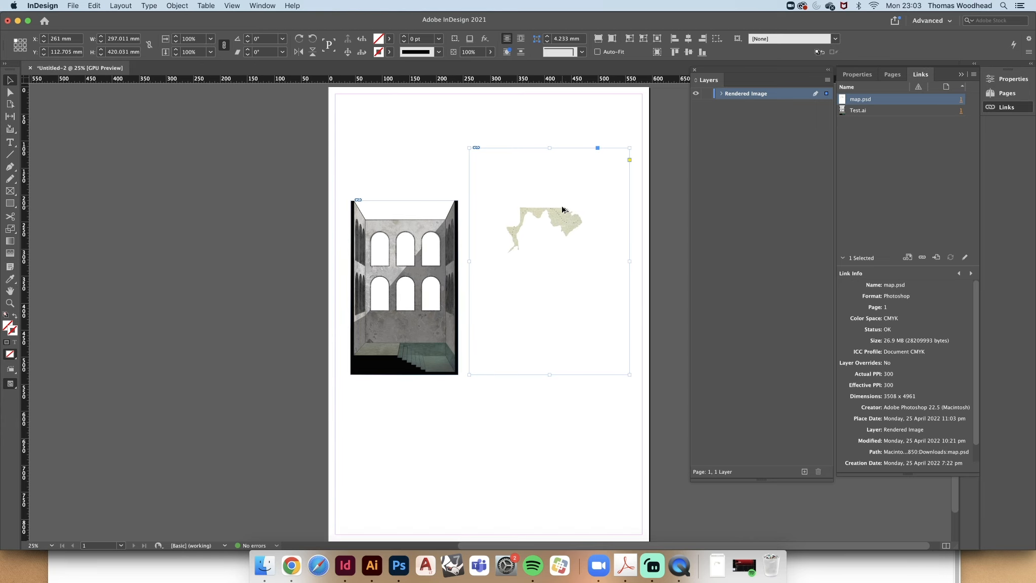
scroll(563, 210, "up", 3)
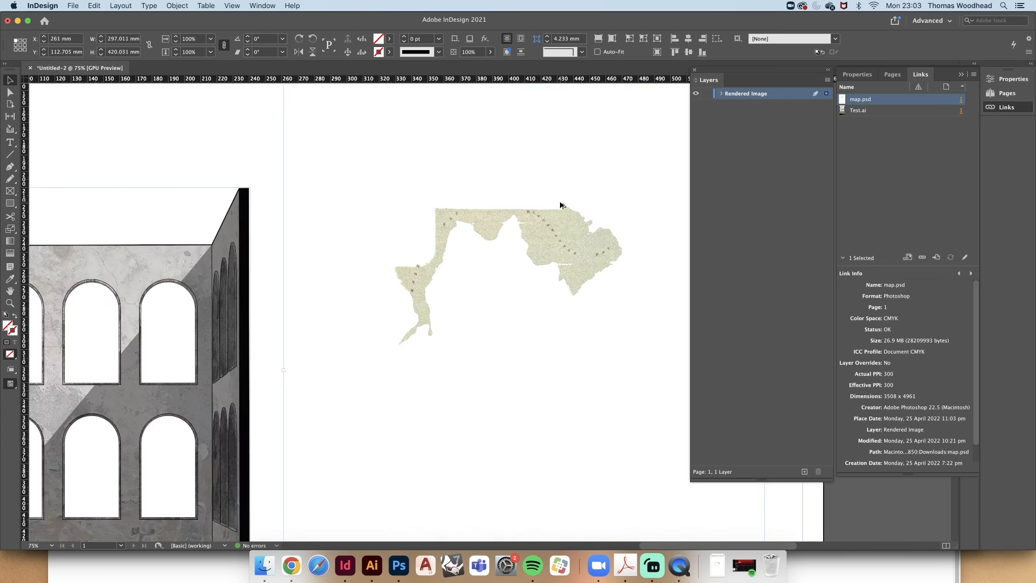
scroll(548, 211, "down", 3)
scroll(540, 193, "up", 2)
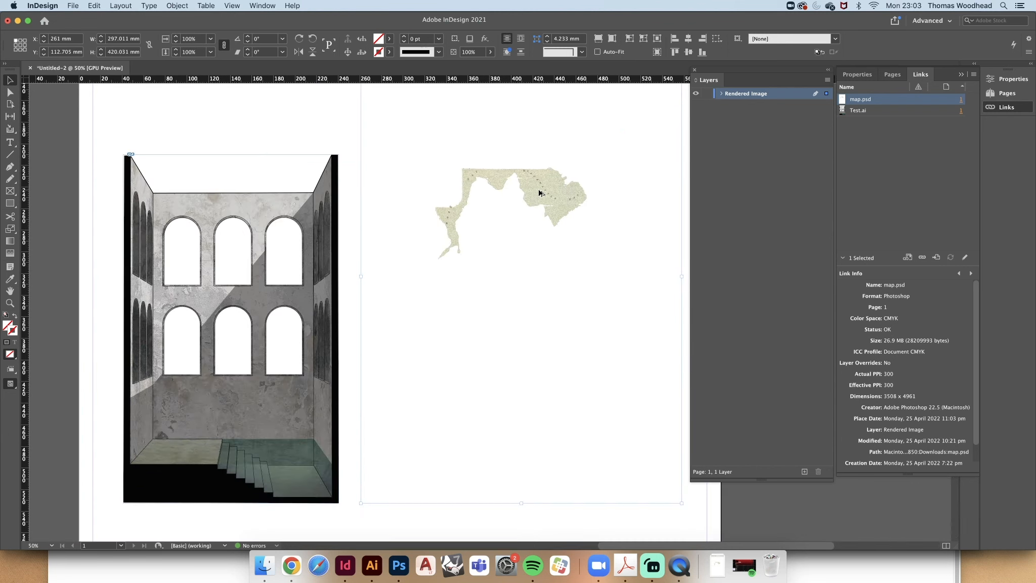
scroll(485, 240, "down", 2)
scroll(548, 266, "up", 2)
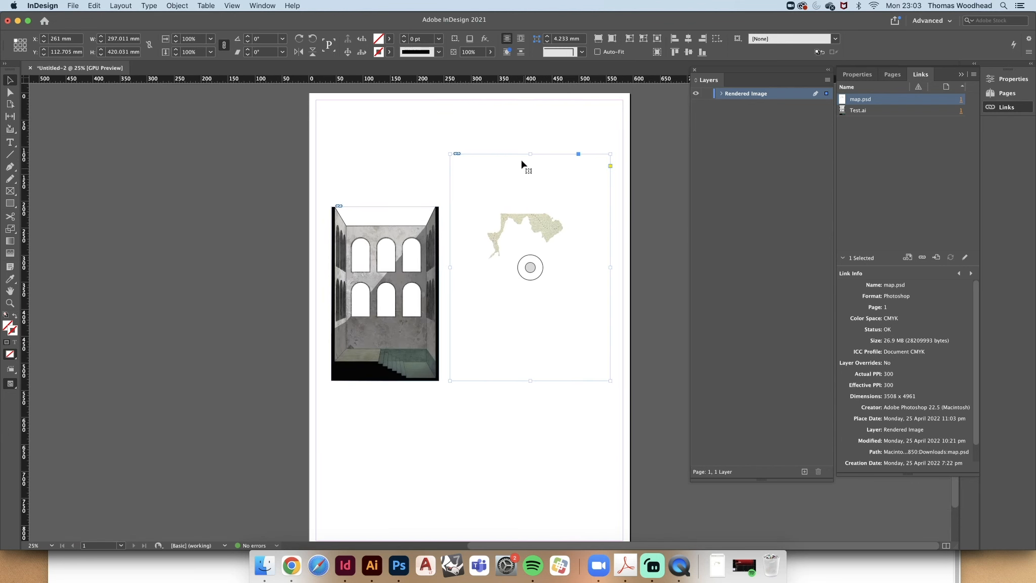
left_click(433, 214)
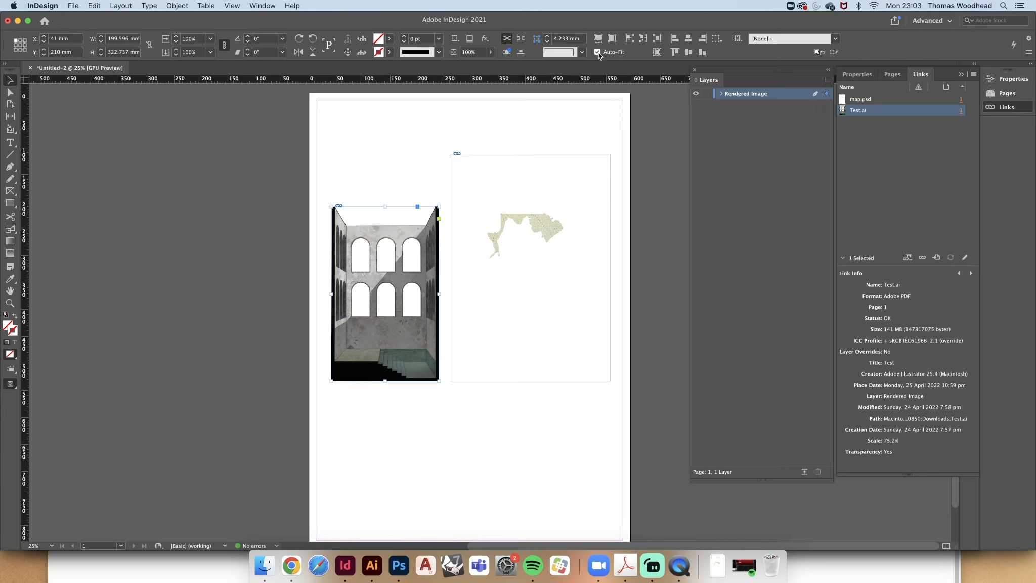
left_click(519, 218)
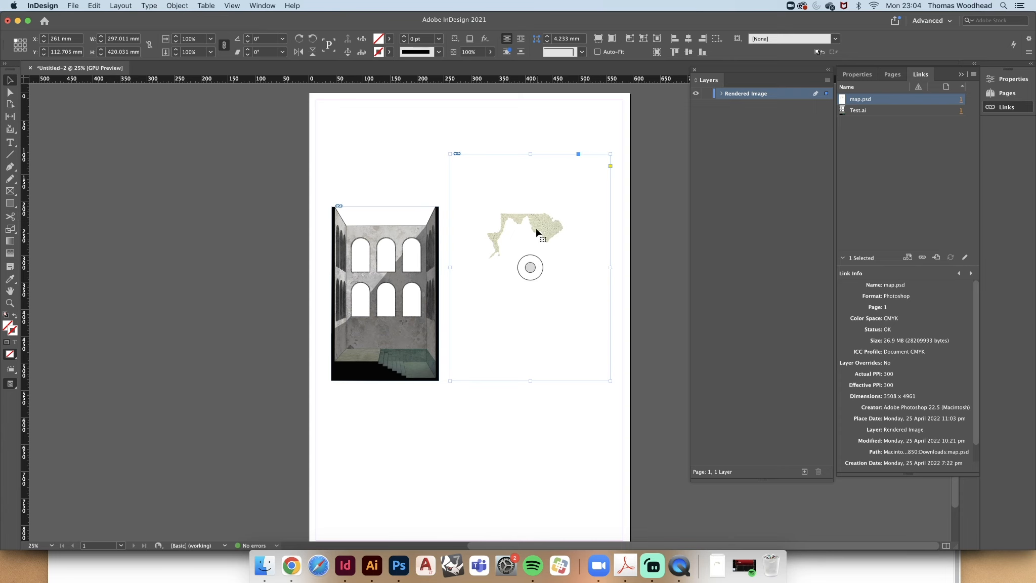
Switch to Photoshop to inspect the full canvas around the masked map, and return to InDesign.
left_click(398, 566)
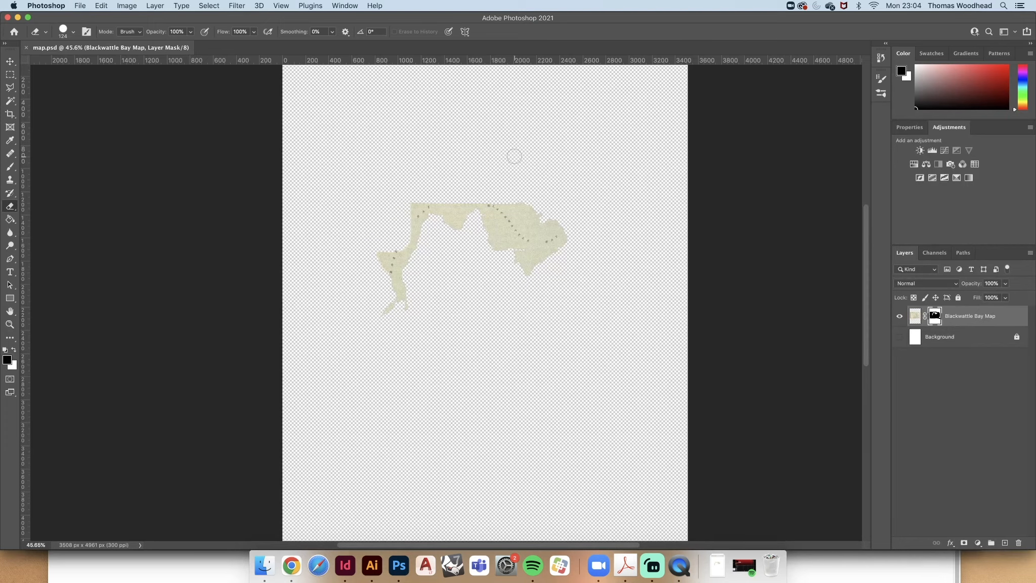
scroll(514, 156, "down", 3)
scroll(378, 84, "down", 1)
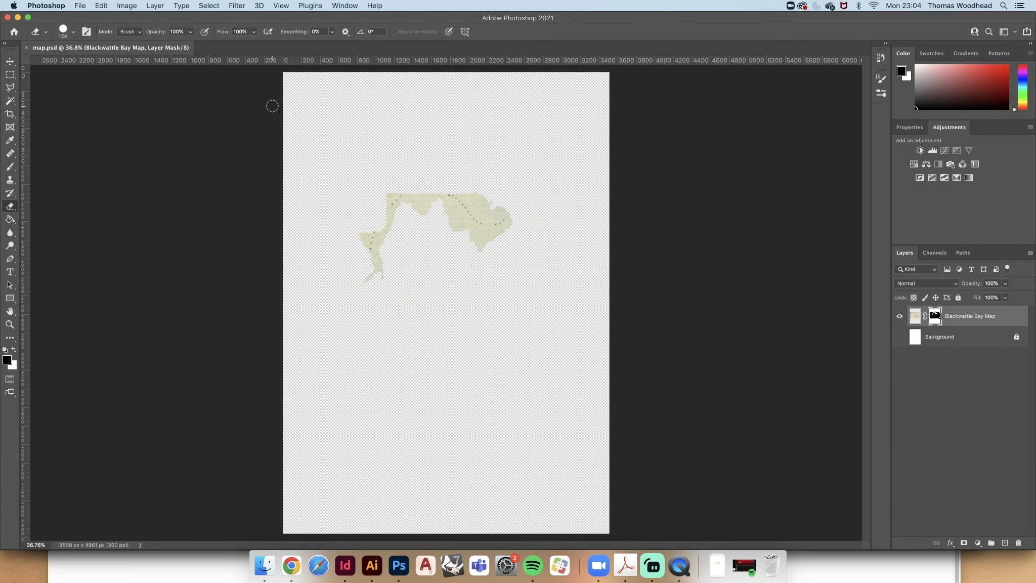
left_click(345, 566)
Crop the map's frame closely around the visible artwork, to about 147 × 88 mm, and deselect it.
left_click_drag(449, 153, 486, 212)
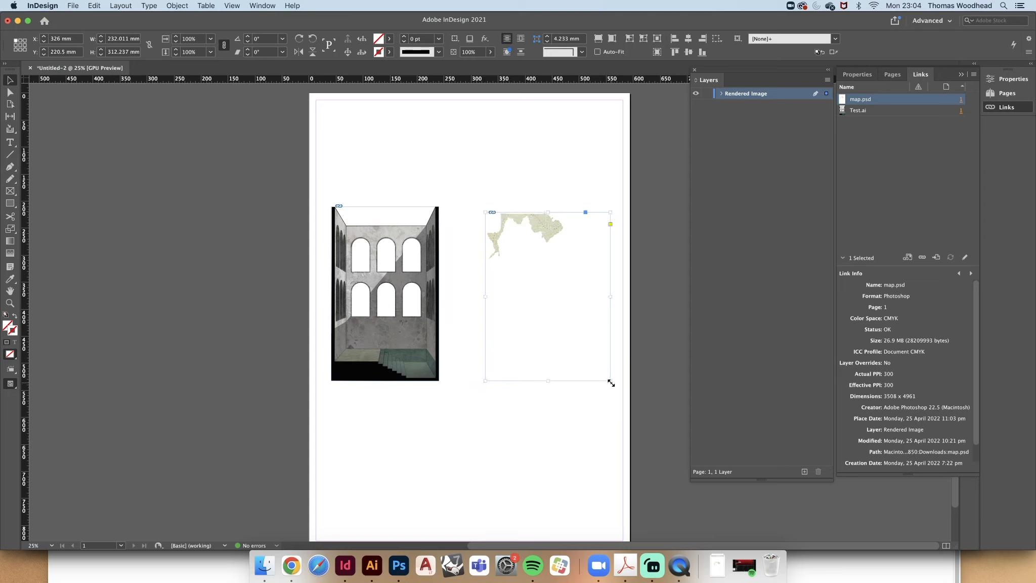
left_click_drag(611, 383, 565, 260)
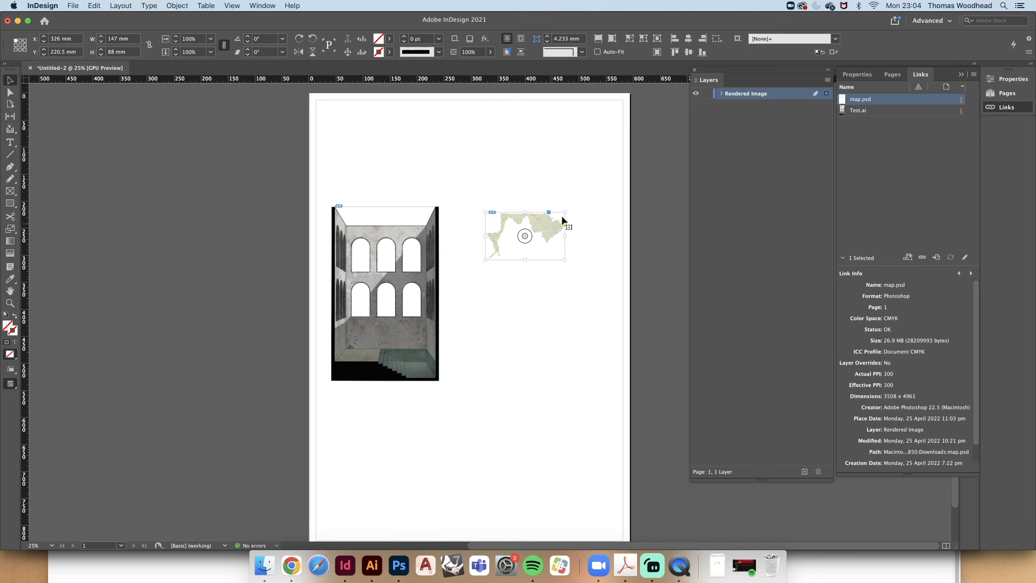
left_click(596, 203)
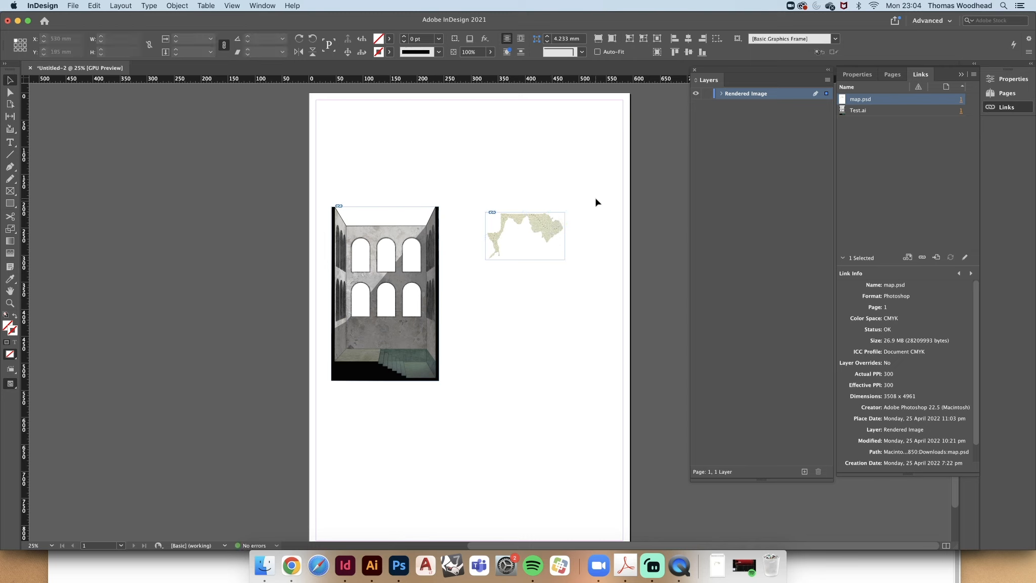
Turn on Auto-Fit for the map's frame and enlarge it with its image to about 288 × 172 mm.
left_click(539, 223)
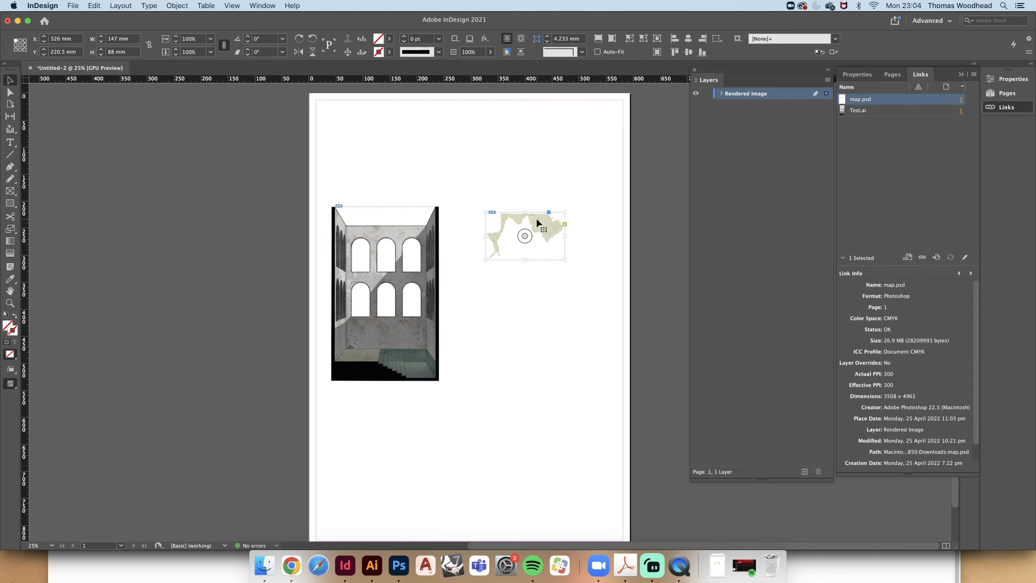
left_click(597, 51)
left_click_drag(565, 260, 594, 271)
left_click_drag(484, 212, 467, 188)
left_click(481, 201)
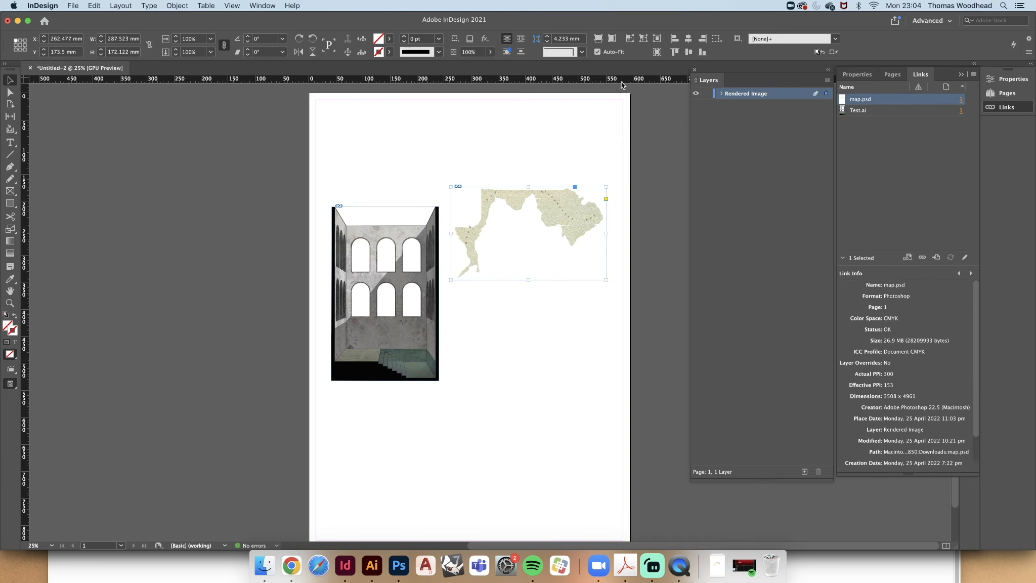
Create a new layer above Rendered Image and name it Bay Map.
left_click(805, 471)
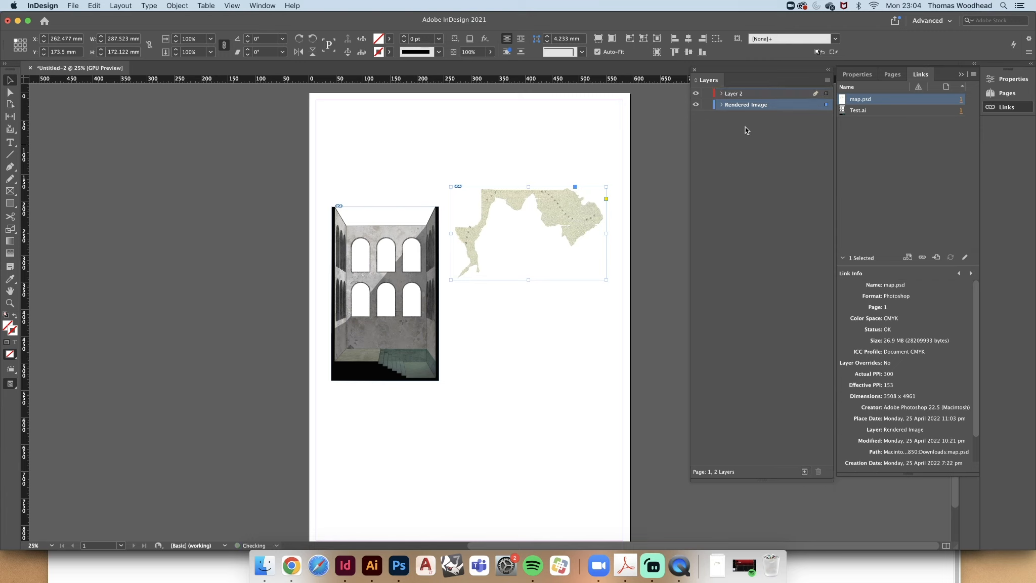
double_click(736, 94)
type("Bay Map")
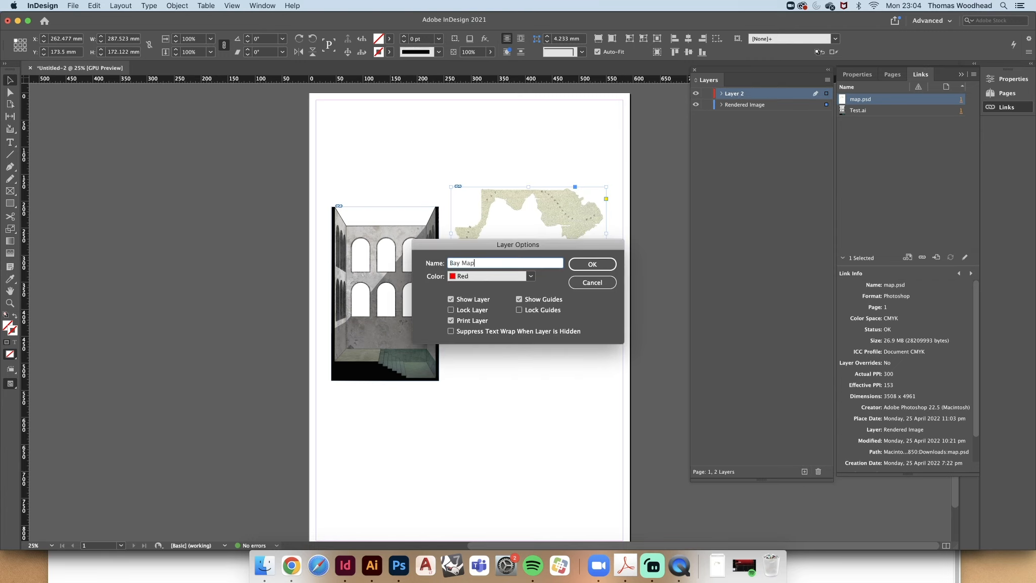
key("Return")
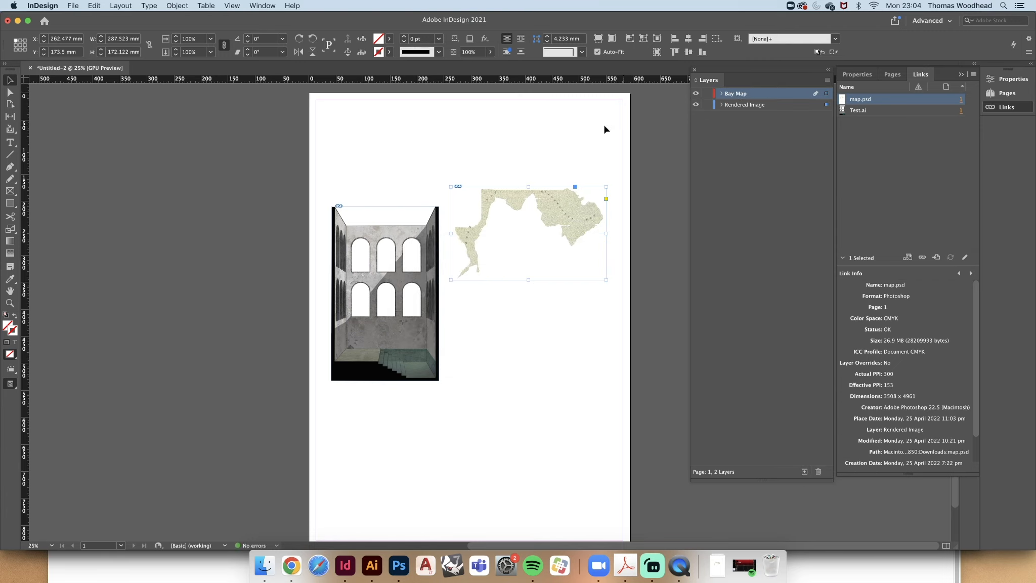
Transfer the map from the Rendered Image layer to the Bay Map layer and reposition it at about X 261 mm, Y 248 mm.
left_click(800, 104)
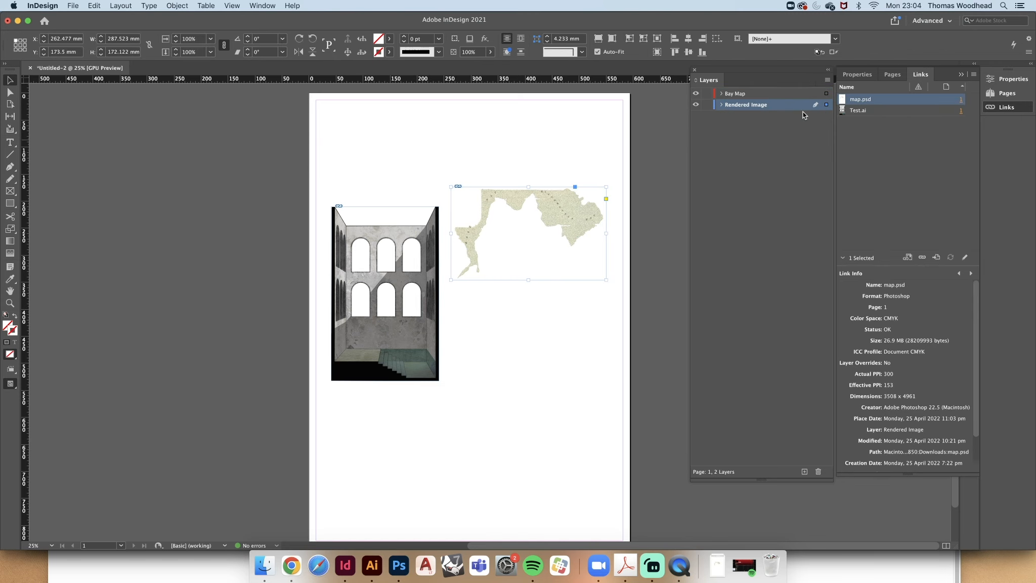
left_click(384, 291)
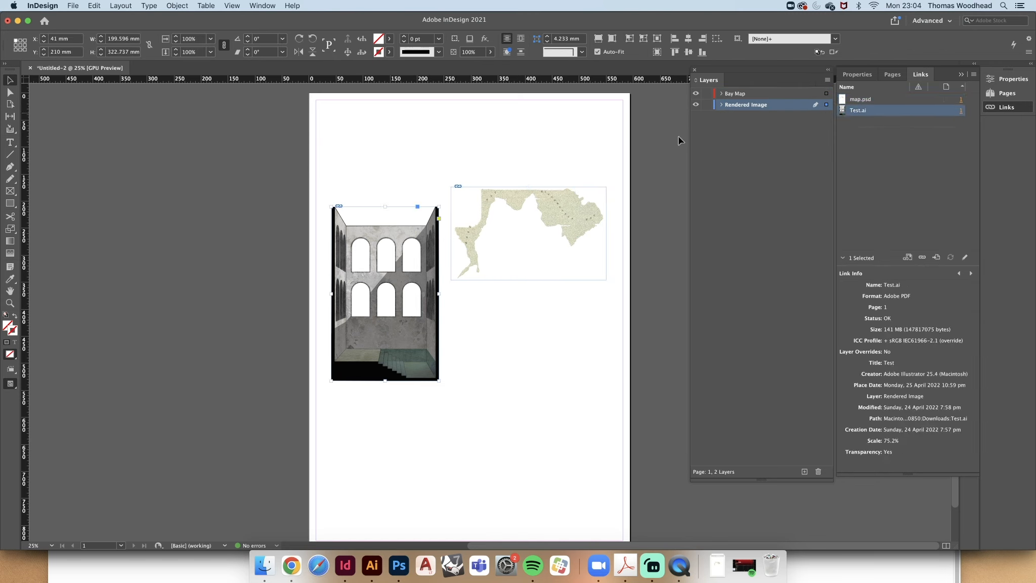
left_click(538, 202)
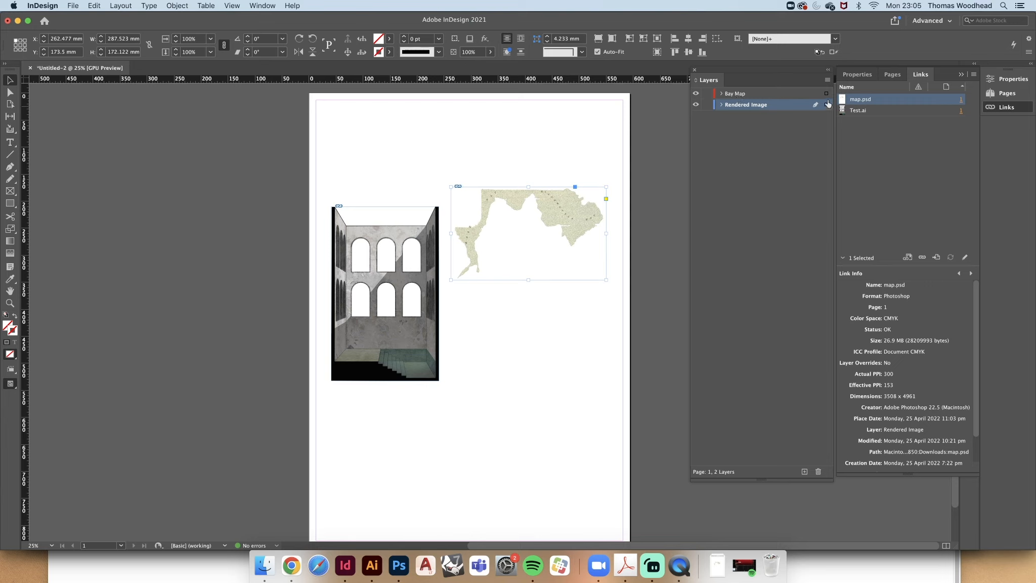
left_click_drag(828, 96, 829, 96)
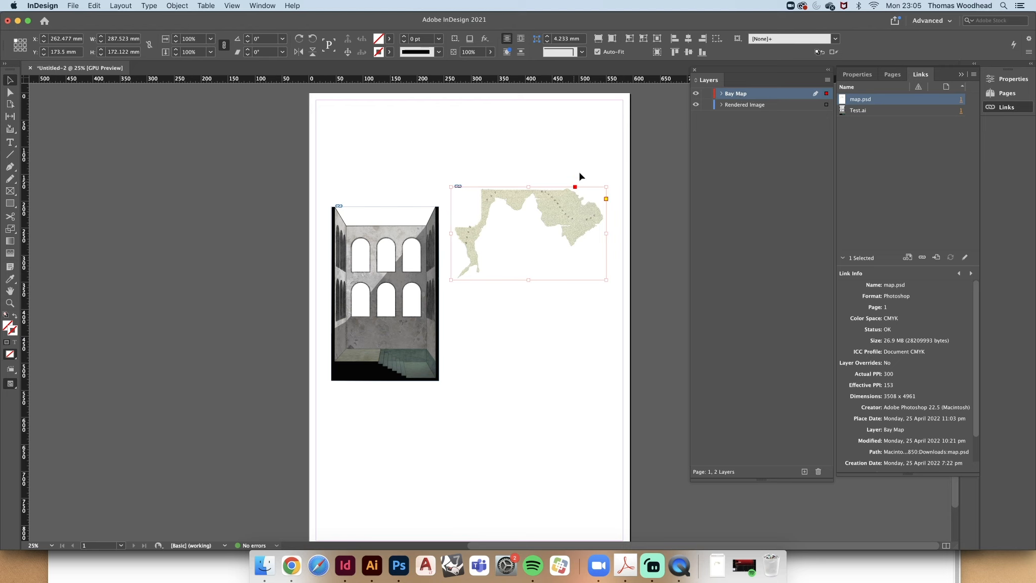
left_click_drag(567, 185, 567, 225)
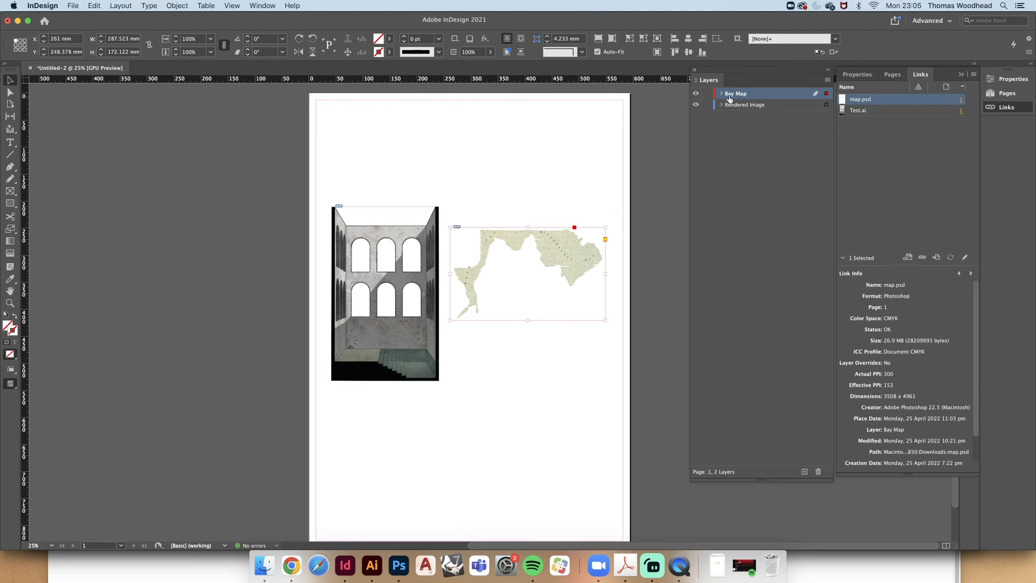
Hide the Rendered Image and Bay Map layers and show both again.
left_click(386, 294)
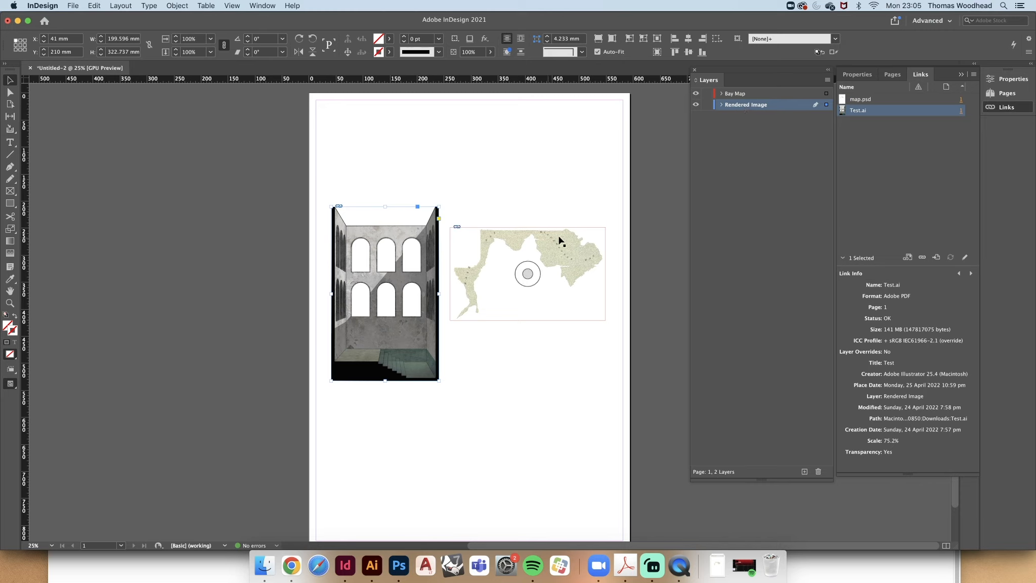
left_click(696, 104)
left_click(697, 94)
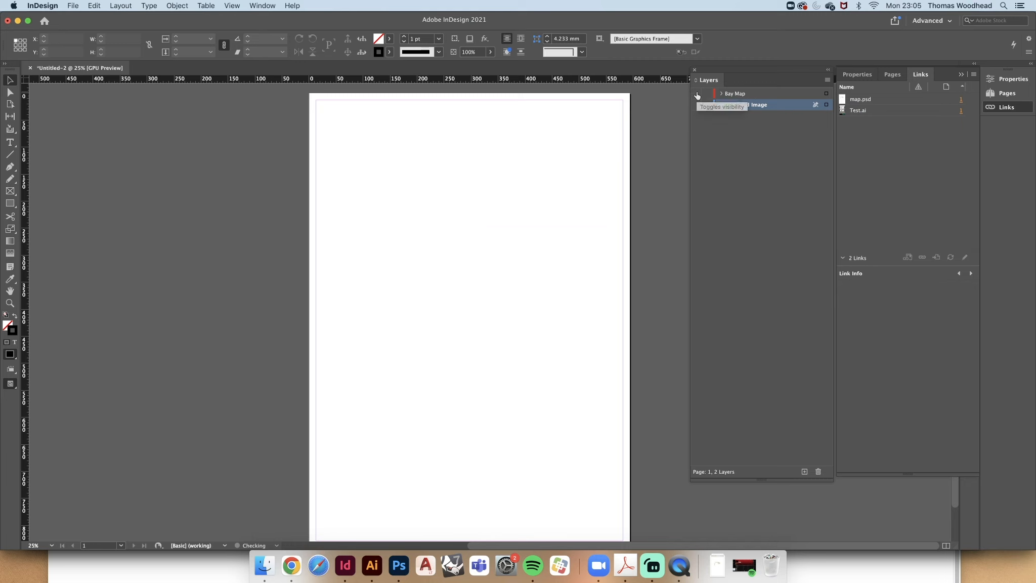
left_click(696, 94)
left_click(695, 105)
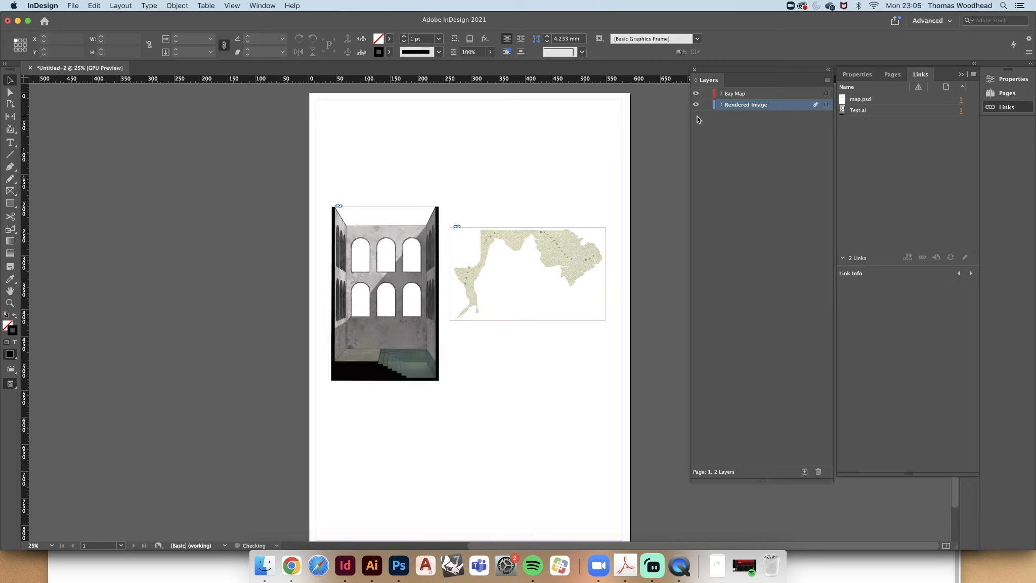
Lock the Bay Map and Rendered Image layers and unlock both again.
left_click(707, 94)
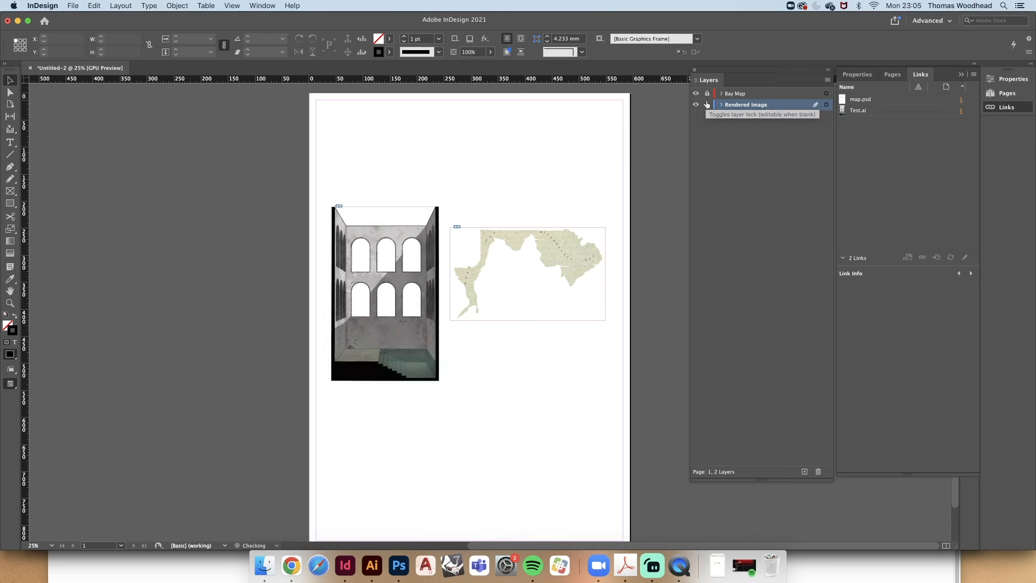
left_click(707, 95)
left_click(707, 93)
left_click(707, 105)
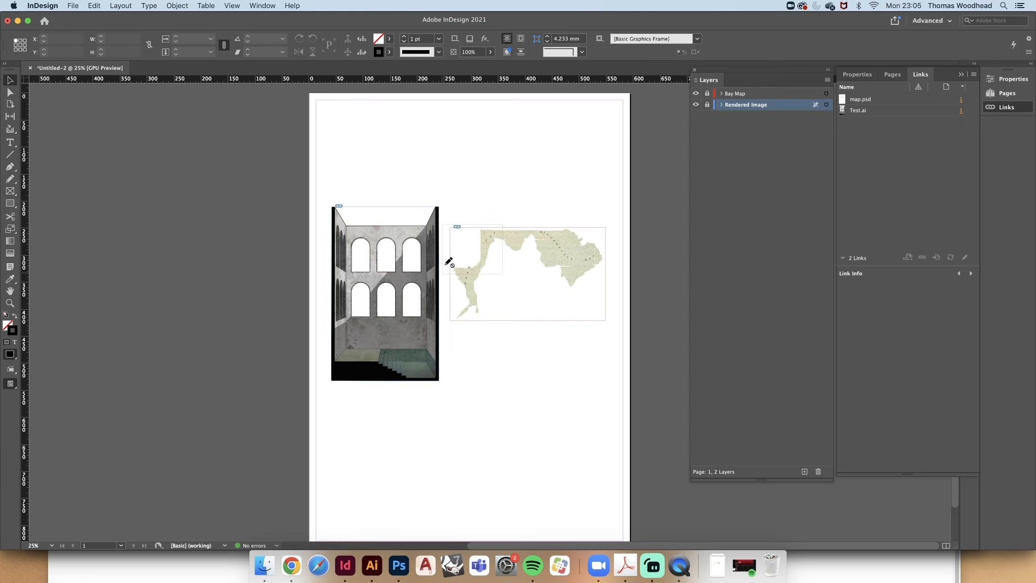
left_click(708, 93)
left_click(708, 105)
Move the map up to about X 256 mm, Y 149 mm, and shift the interior drawing slightly lower on the page.
left_click_drag(571, 227, 572, 173)
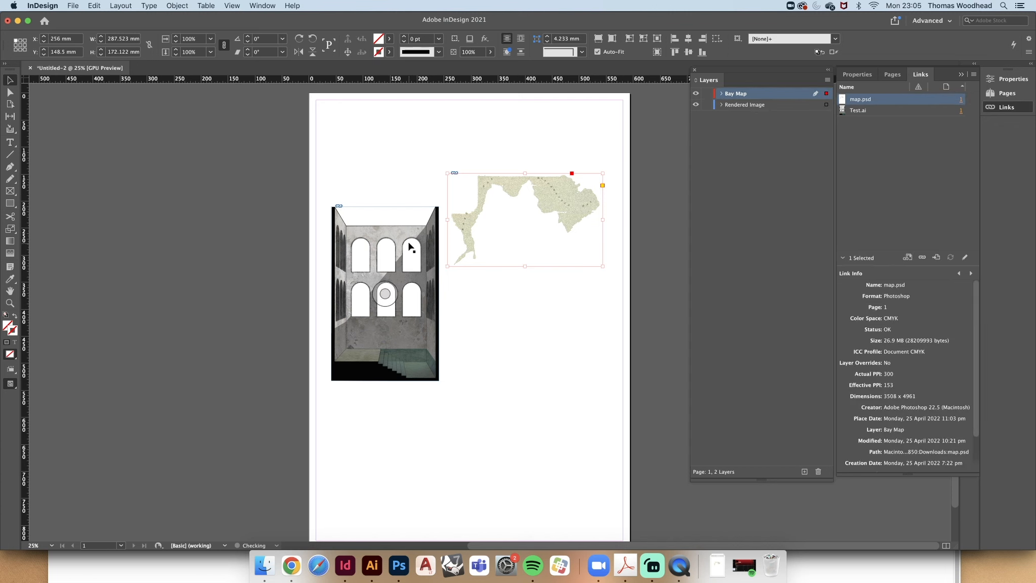
left_click_drag(411, 248, 410, 274)
left_click(516, 296)
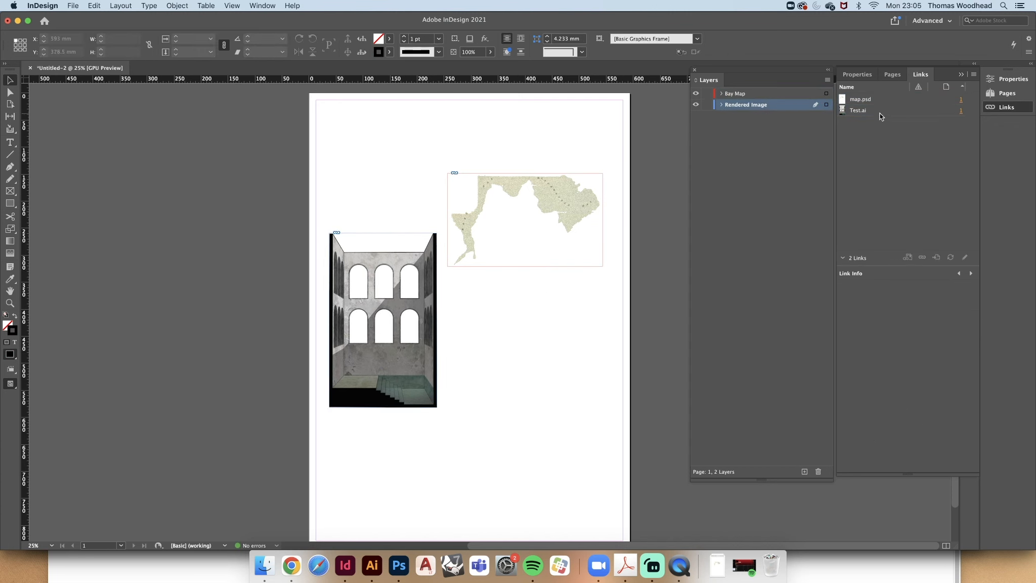
Move the linked map on the Bay Map layer to about X 257 mm, Y 280.5 mm, beside the interior drawing.
left_click(865, 100)
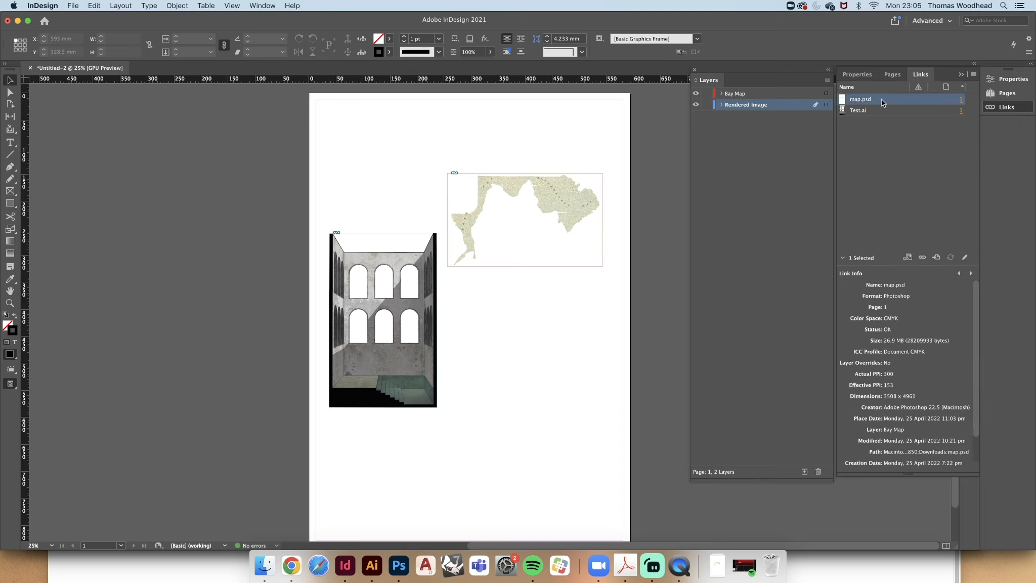
left_click_drag(577, 185, 567, 206)
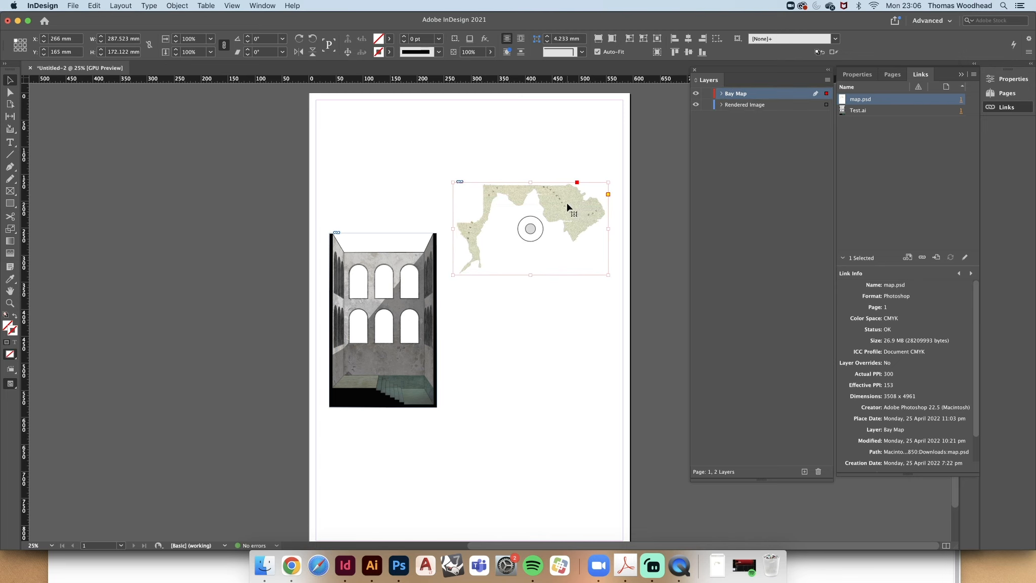
left_click(555, 158)
left_click_drag(568, 210, 565, 266)
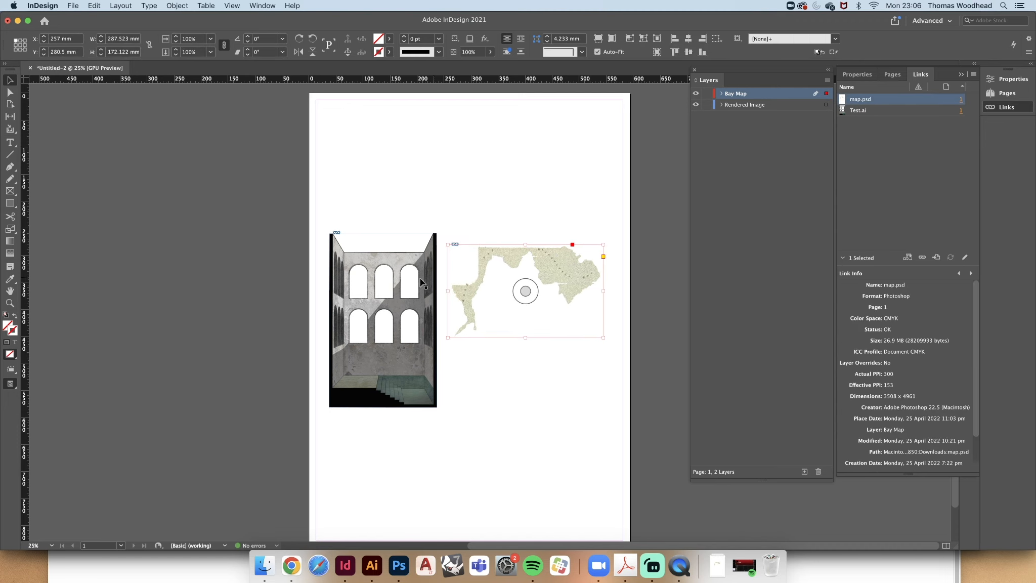
Overlap the interior drawing at about X 320 mm, Y 175 mm, with the map at about X 267 mm, Y 266.5 mm.
left_click_drag(421, 283, 546, 224)
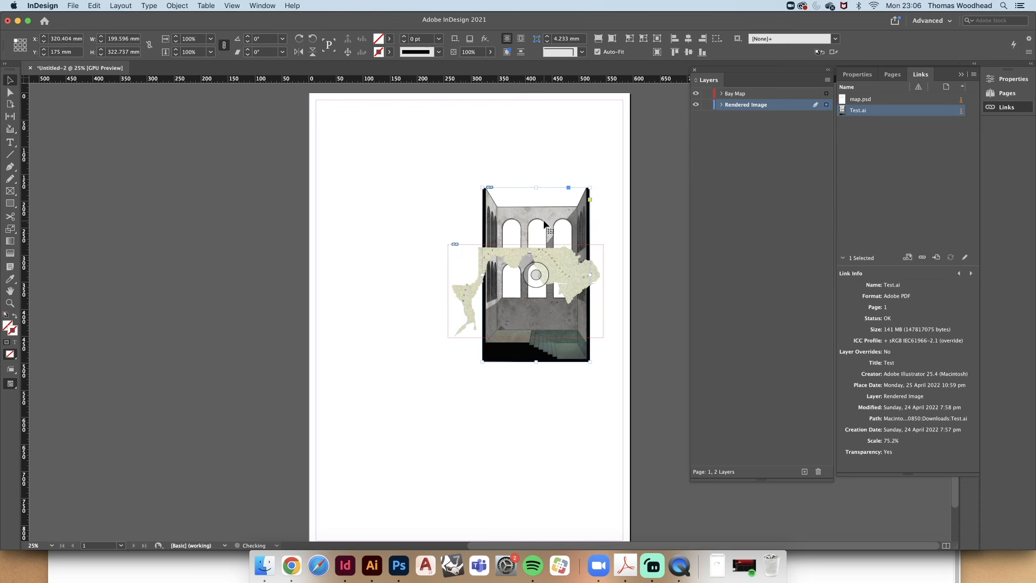
left_click(560, 163)
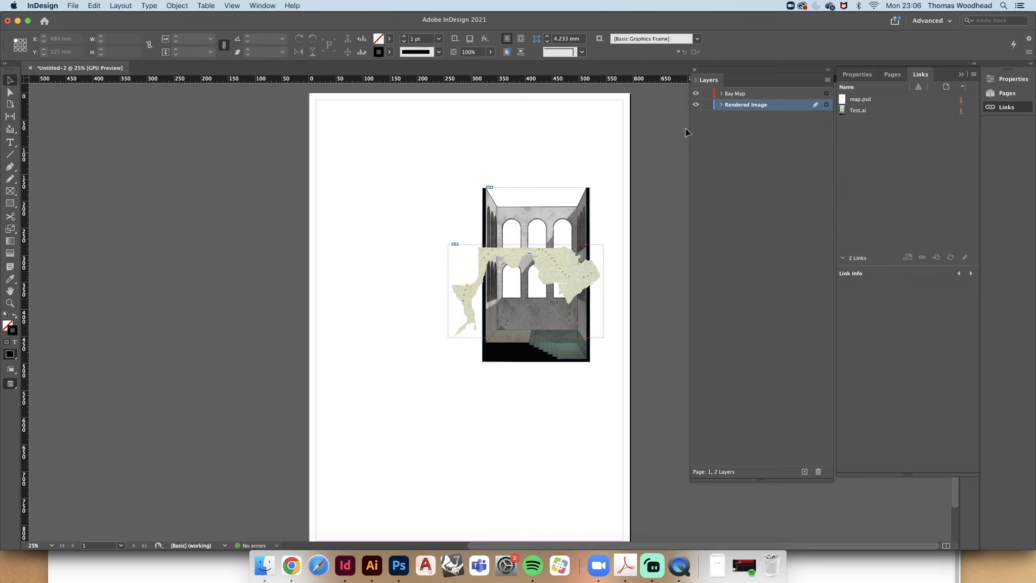
left_click(741, 96)
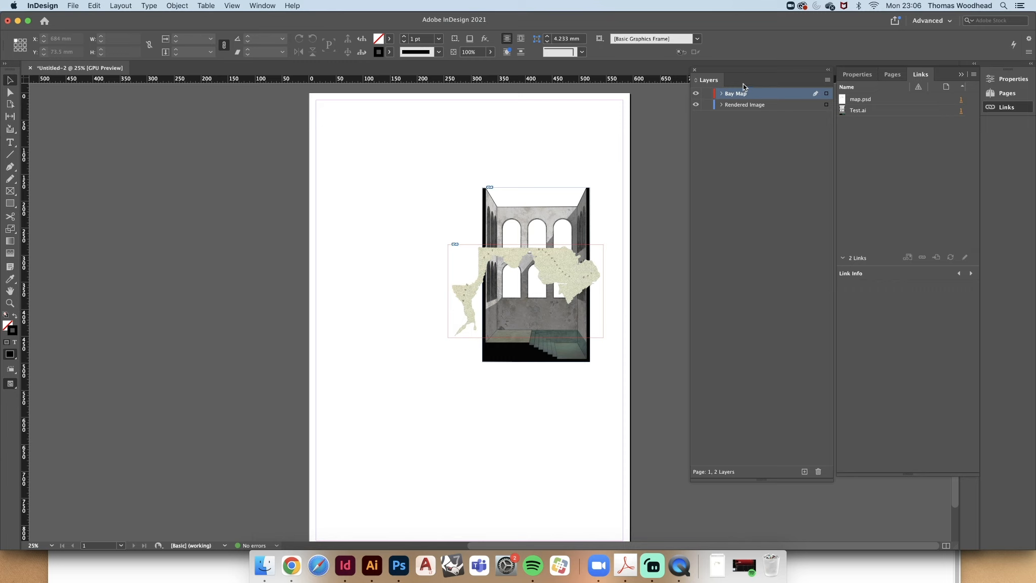
left_click_drag(562, 274, 568, 268)
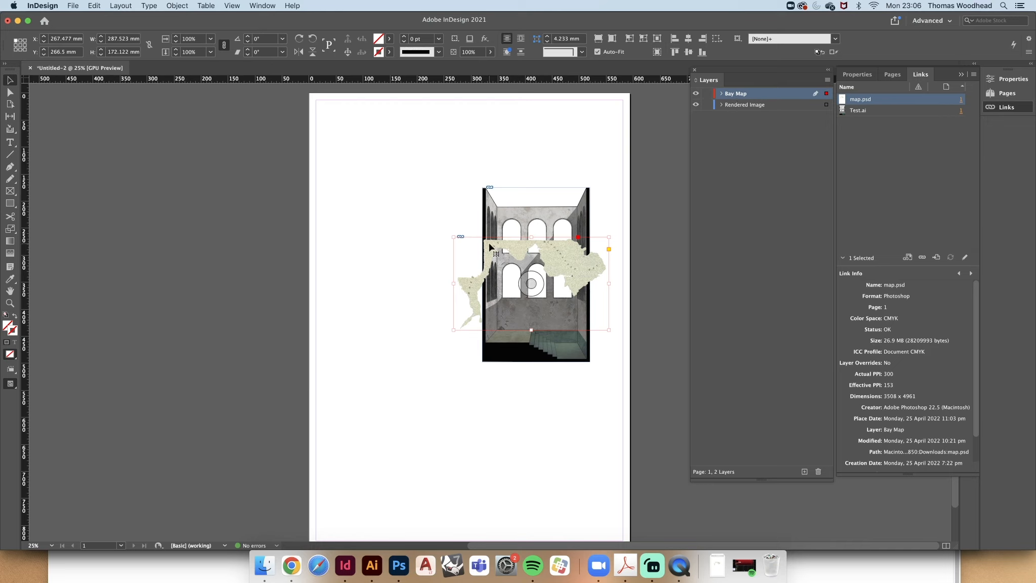
Reorder the Bay Map layer below Rendered Image and move the interior drawing to about X 307 mm, Y 195 mm.
left_click_drag(752, 100, 752, 112)
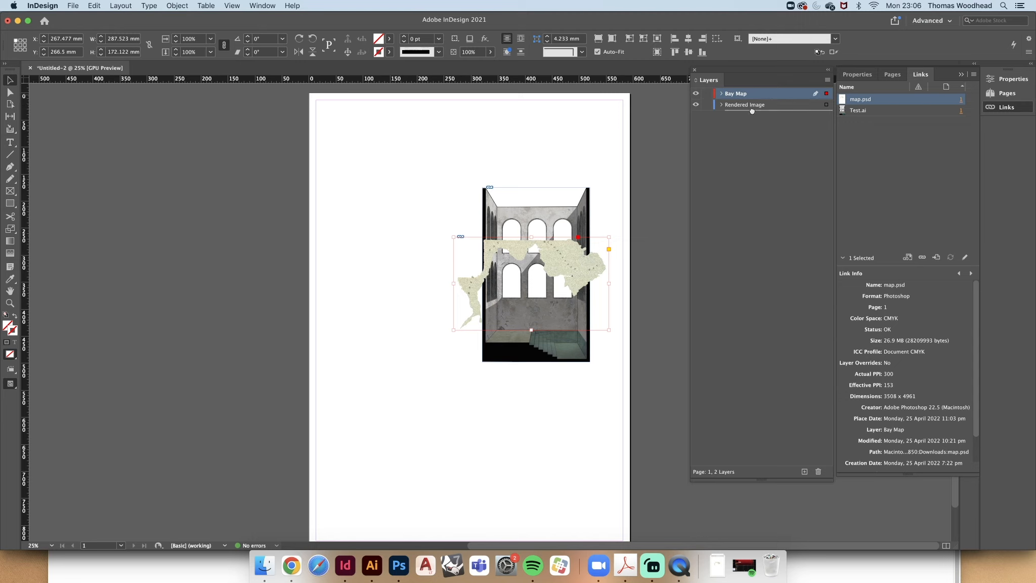
left_click_drag(753, 111, 752, 110)
left_click(597, 123)
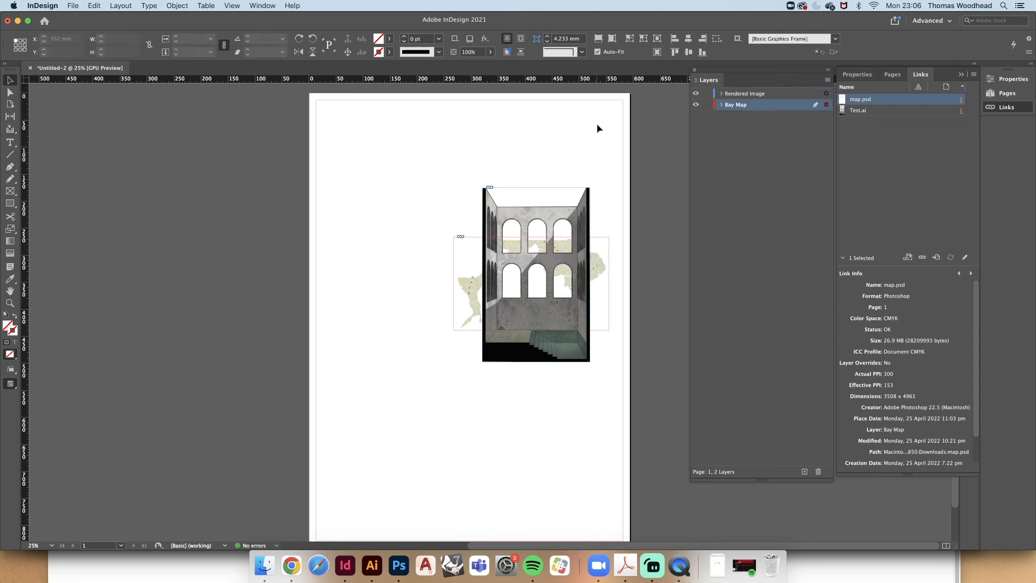
left_click(547, 216)
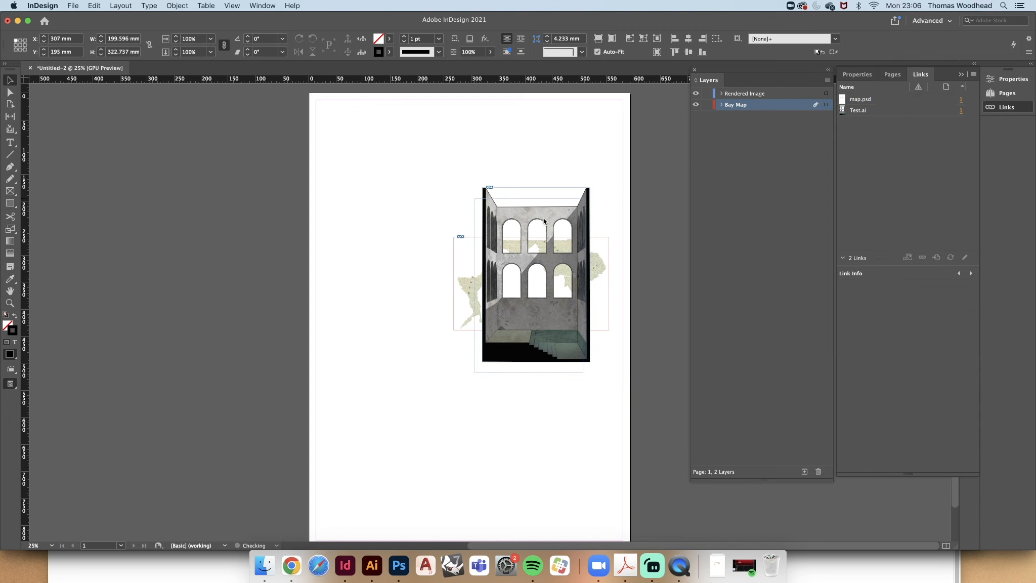
left_click_drag(544, 221, 537, 232)
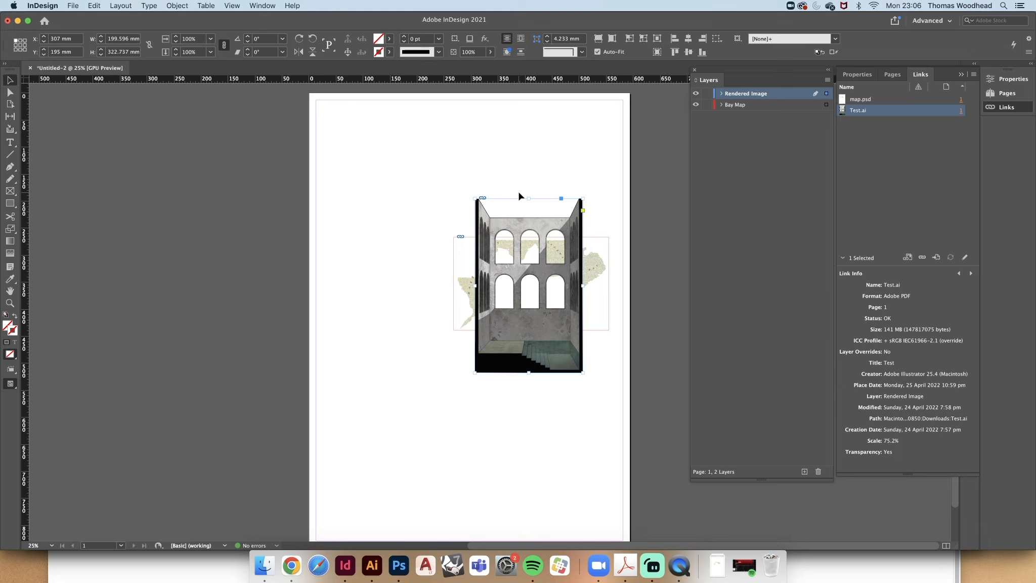
Reorder the Bay Map layer above Rendered Image and move both images together about 100 mm to the left.
left_click(756, 106)
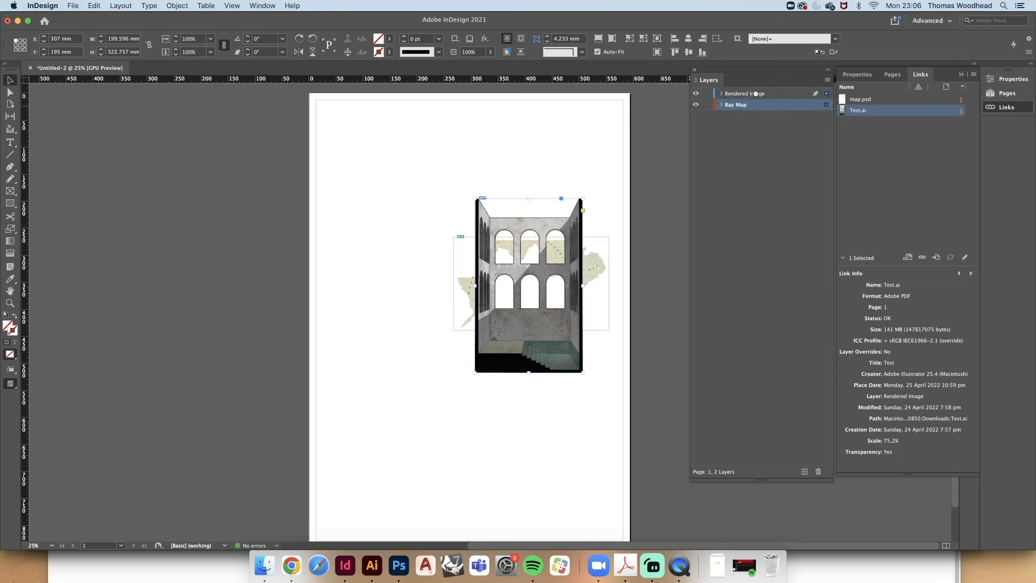
left_click_drag(756, 87, 756, 88)
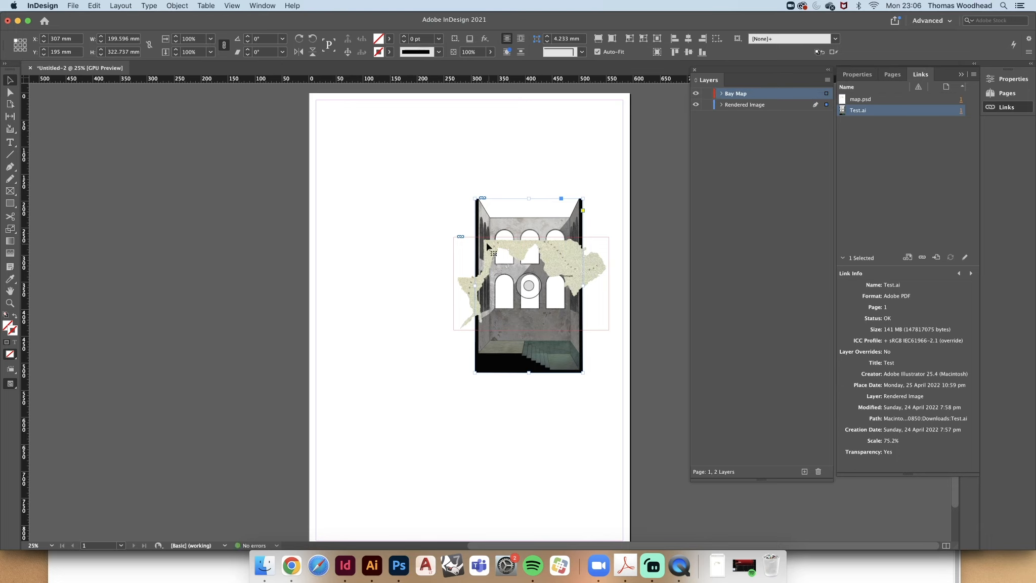
left_click_drag(579, 146, 458, 323)
left_click_drag(555, 229, 500, 229)
left_click(575, 145)
key("super+a")
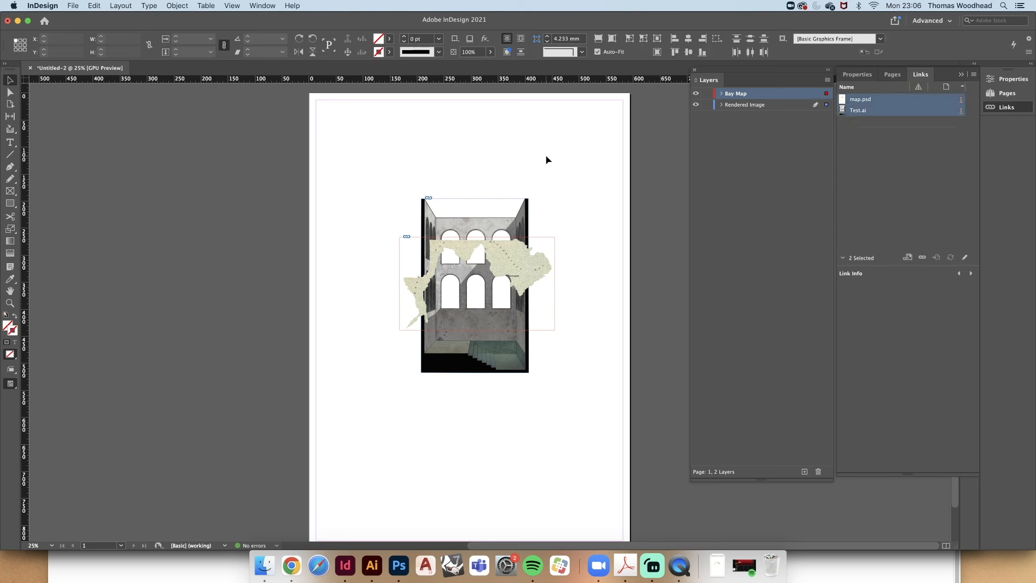
left_click(546, 160)
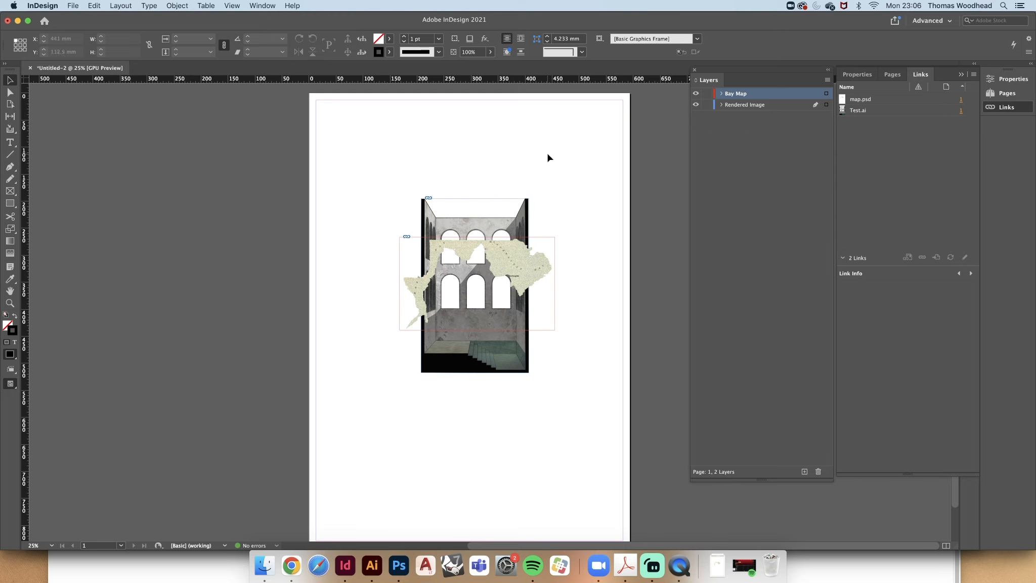
Scale the map down to about 171.5 × 102.7 mm and position it over the interior drawing at about X 223 mm, Y 290.5 mm.
left_click(515, 259)
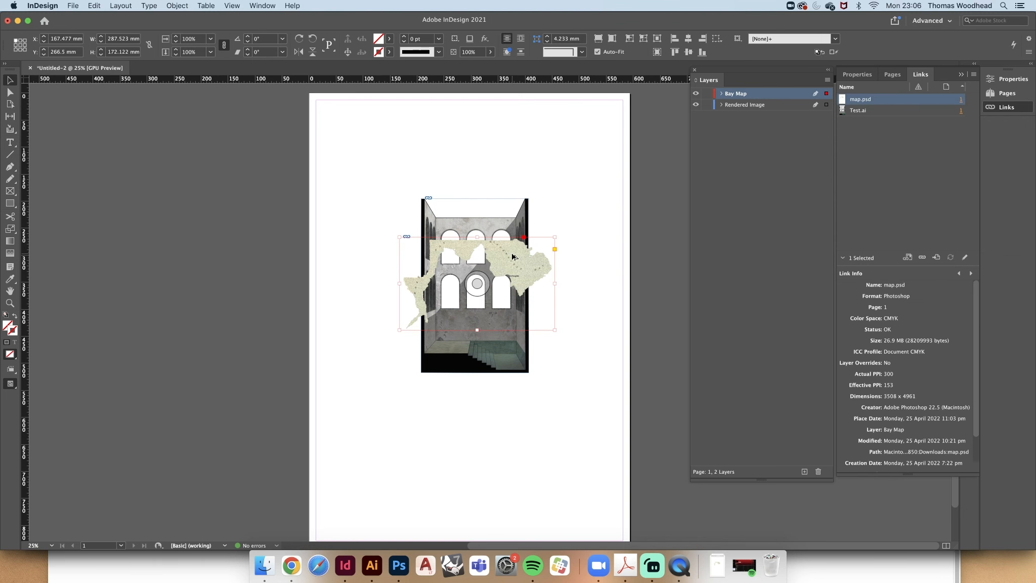
scroll(513, 257, "up", 4)
scroll(506, 258, "down", 2)
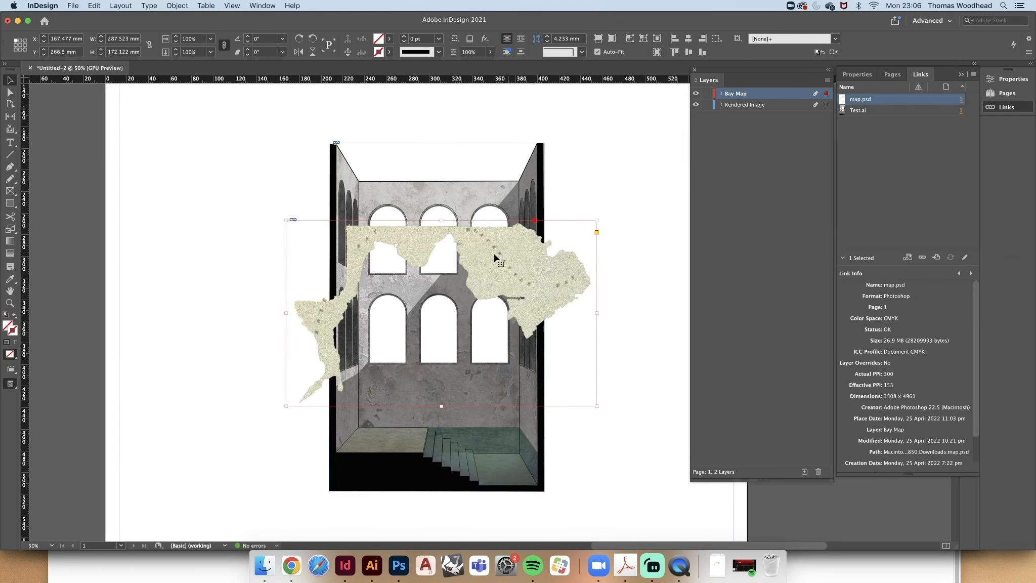
left_click_drag(287, 406, 413, 330)
mouse_move(489, 261)
left_mouse_down()
mouse_move(514, 271)
mouse_move(490, 266)
mouse_move(495, 278)
left_mouse_up()
left_click(593, 266)
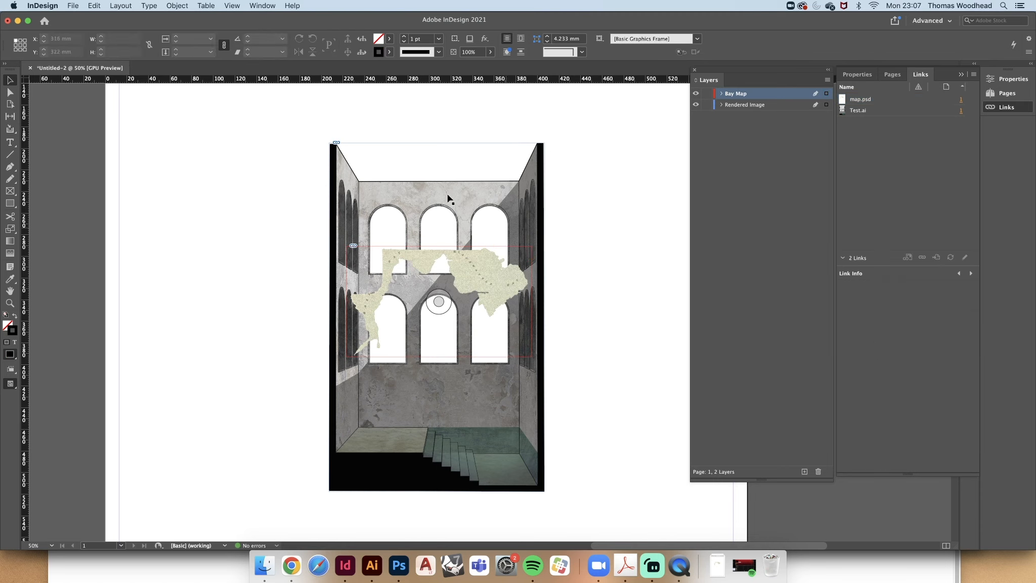
Set the map's opacity to 85% and nudge it slightly lower over the interior drawing.
left_click(491, 269)
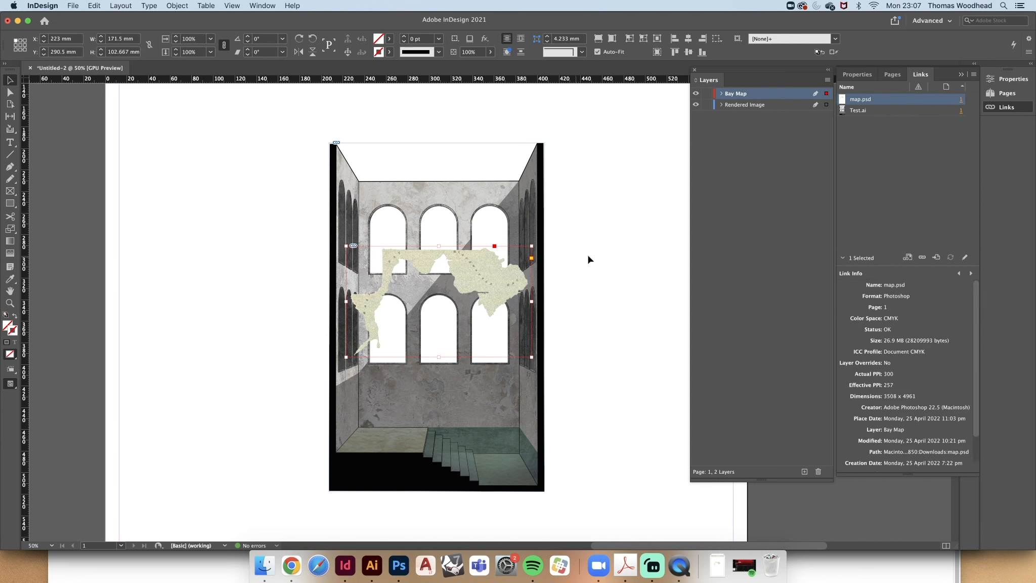
left_click(592, 260)
left_click(492, 268)
left_click(491, 53)
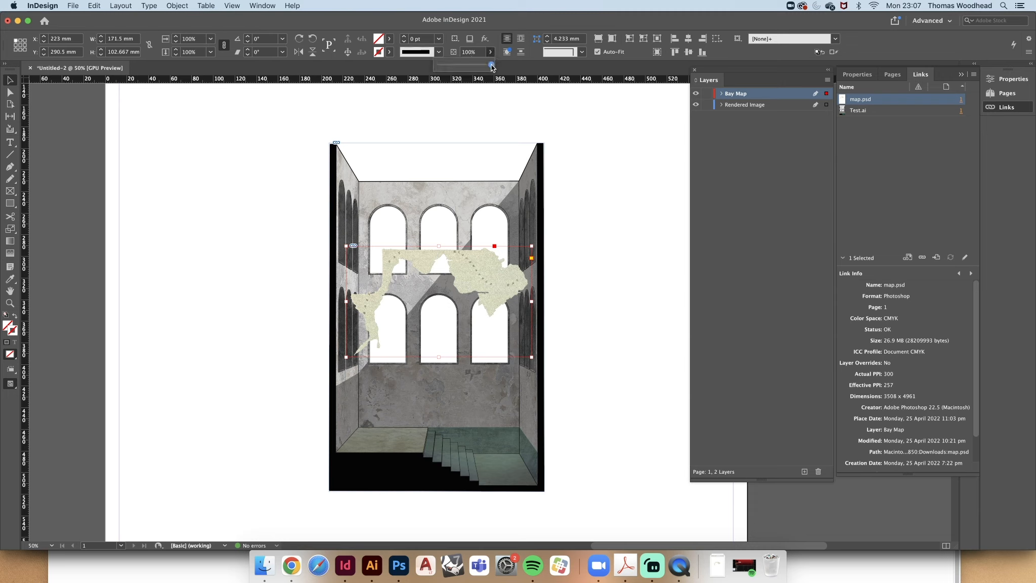
mouse_move(492, 66)
left_mouse_down()
mouse_move(438, 60)
mouse_move(500, 66)
mouse_move(484, 67)
left_mouse_up()
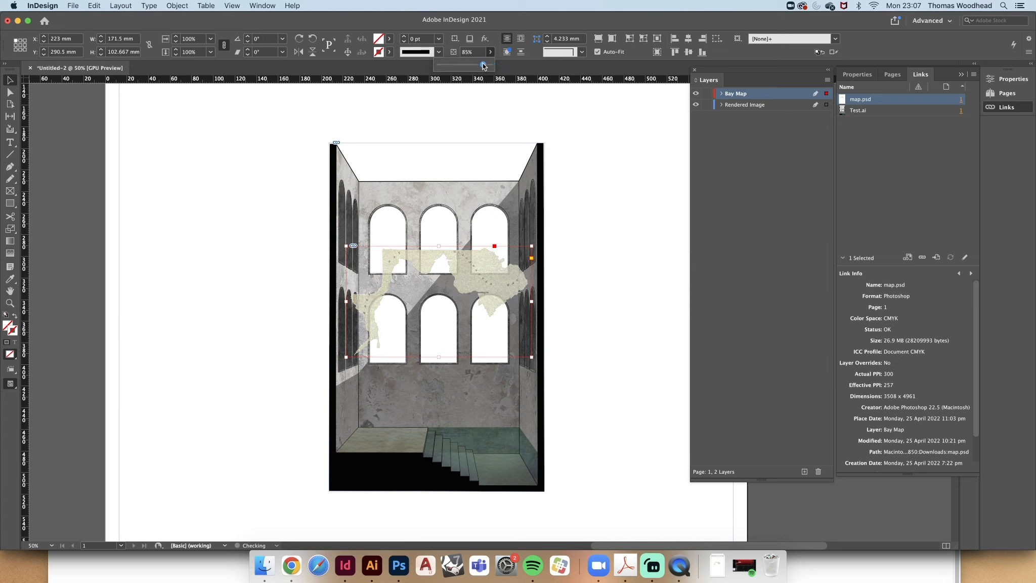
left_click(568, 108)
mouse_move(488, 287)
left_mouse_down()
mouse_move(538, 293)
mouse_move(486, 291)
left_mouse_up()
left_click(601, 210)
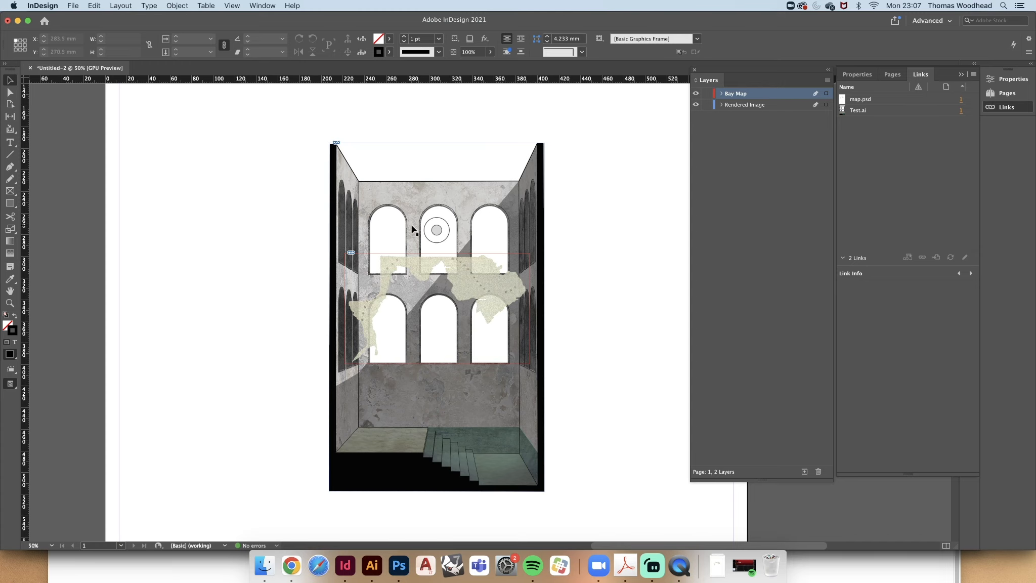
Examine the link information of map.psd and Test.ai.
key("super+minus")
left_click(861, 101)
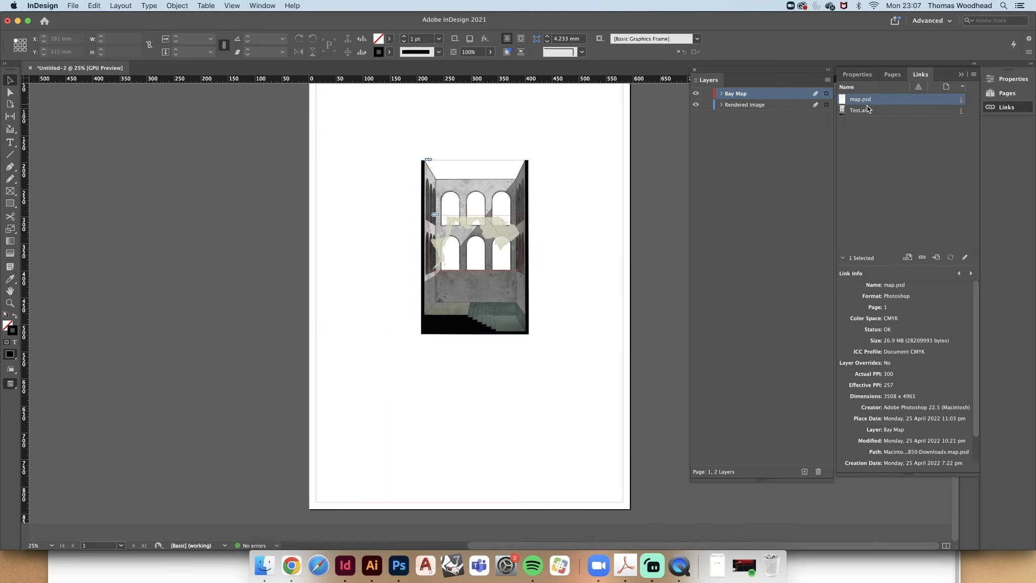
left_click(865, 111)
Separate the images, placing the interior drawing at about X 155.5 mm, Y 195 mm and the map at about X 368 mm, Y 297 mm.
key("super+equal")
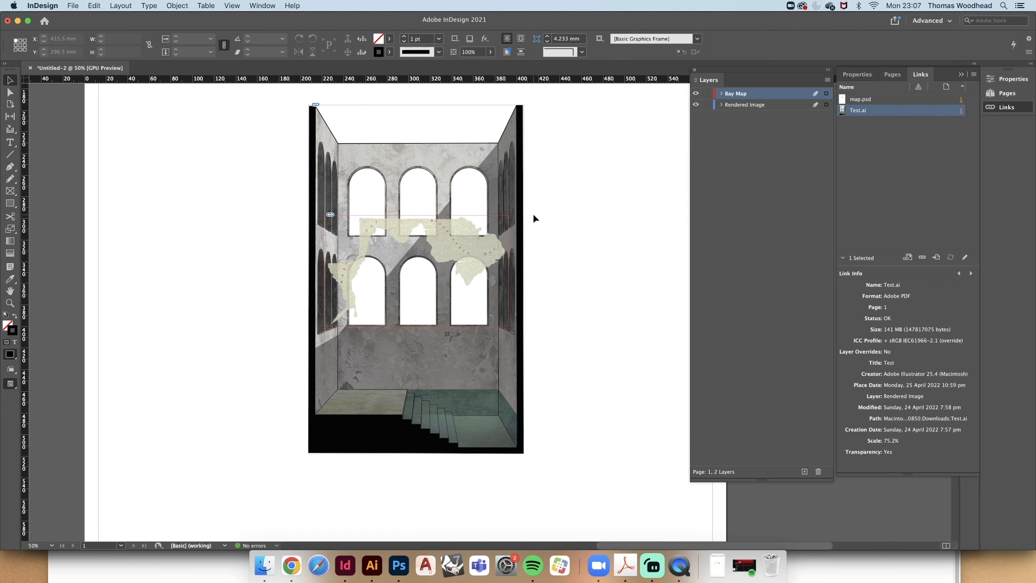
left_click_drag(455, 248, 656, 247)
left_click_drag(504, 160, 397, 164)
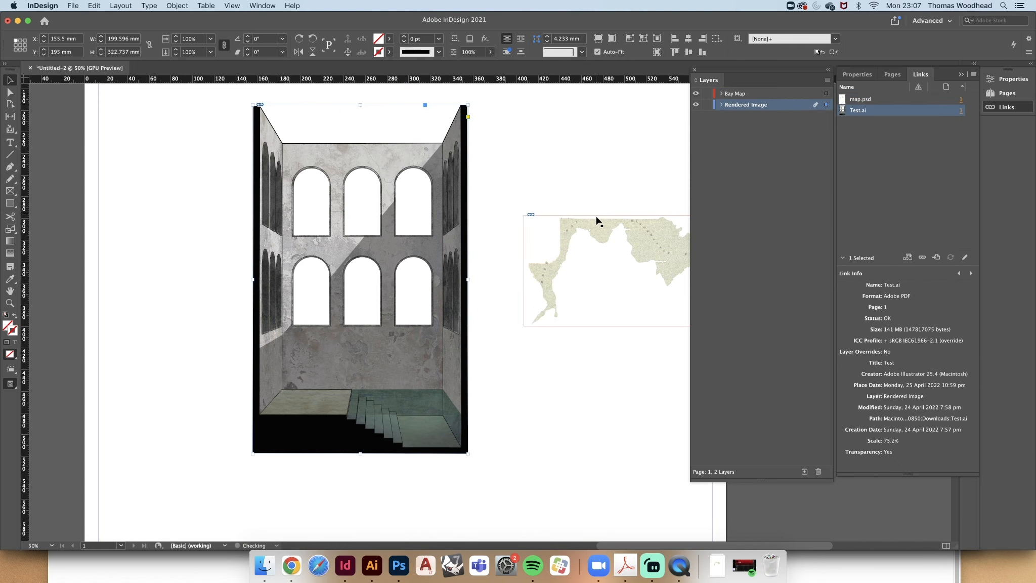
left_click_drag(597, 221, 550, 224)
left_click(523, 162)
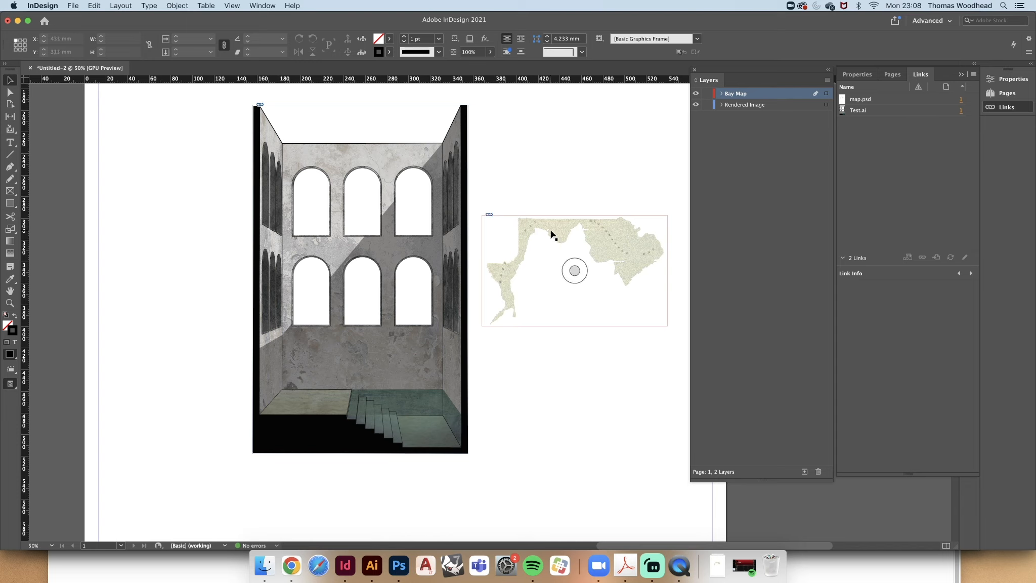
Try cropping the map's frame from its left side, and expand the frame back to show the whole map image.
scroll(648, 238, "up", 1)
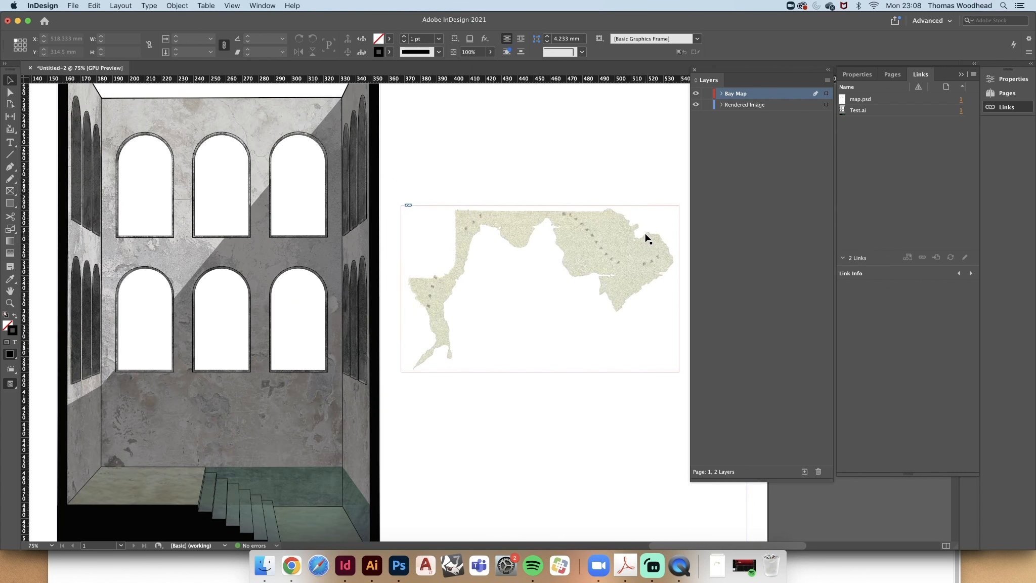
scroll(437, 238, "up", 1)
scroll(436, 238, "down", 1)
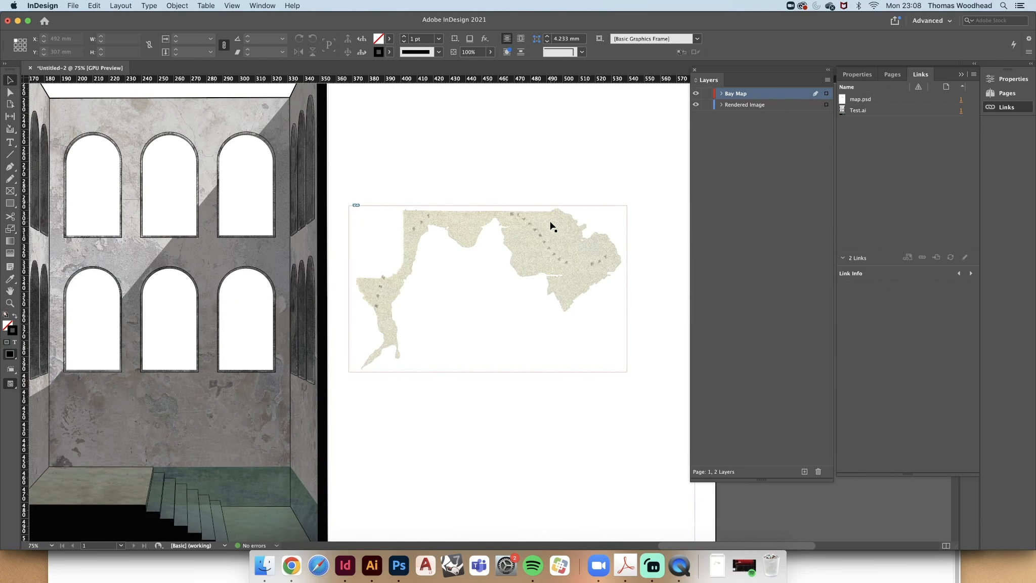
left_click(469, 231)
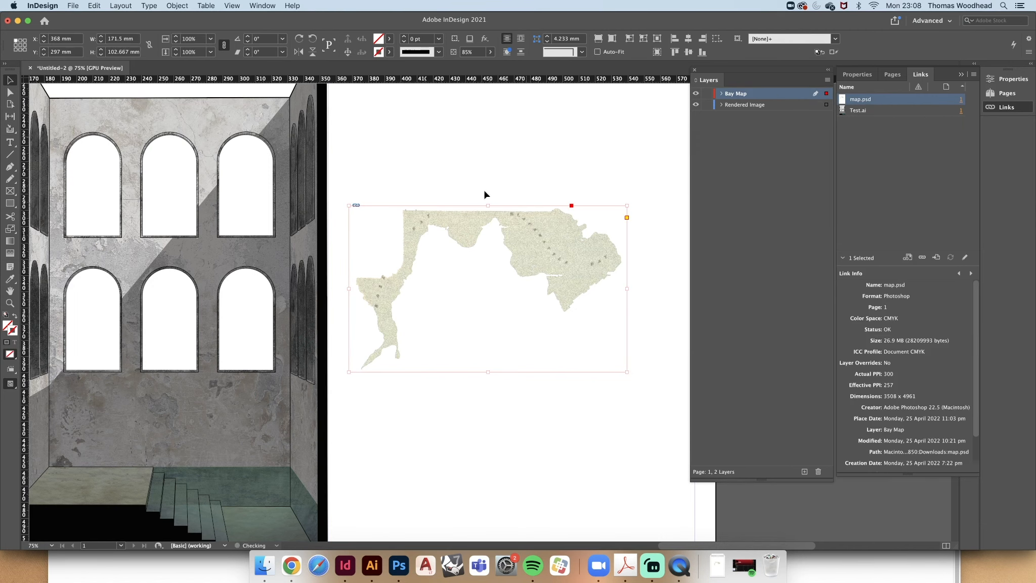
left_click_drag(349, 289, 497, 287)
left_click(546, 416)
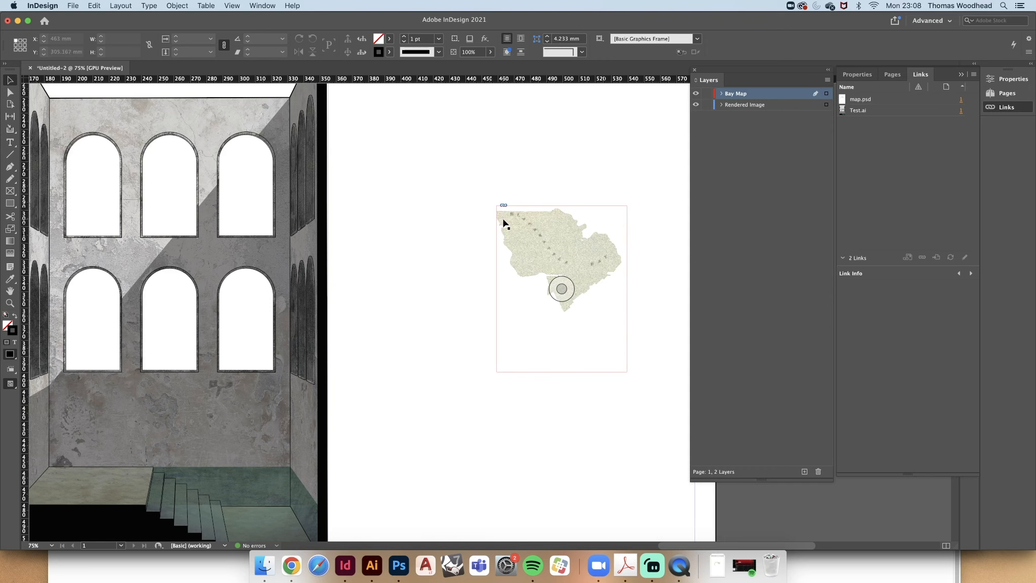
left_click(509, 255)
double_click(498, 287)
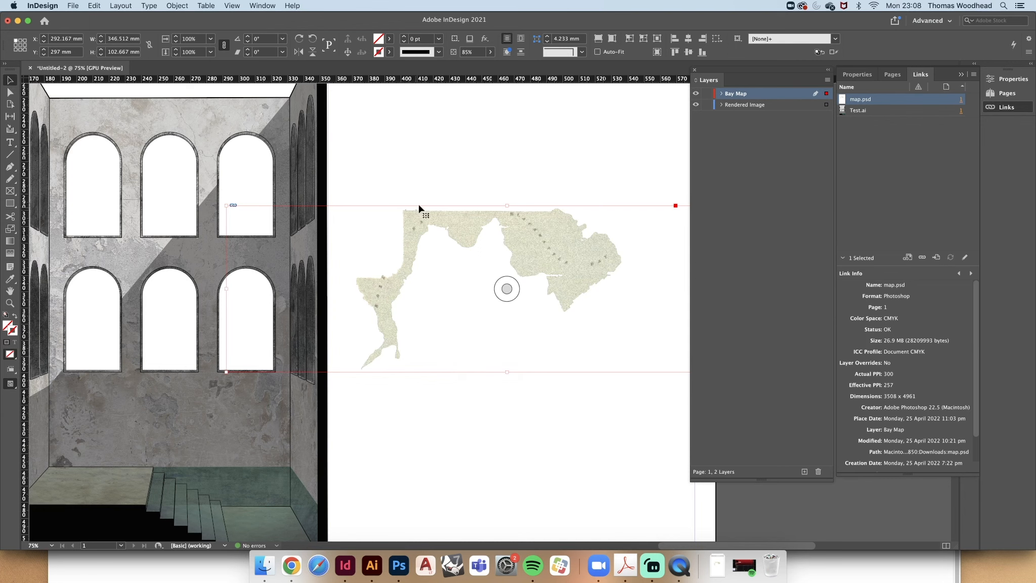
Crop both sides of the map's frame close to the artwork, starting at about X 370.5 mm and about 169 mm wide.
scroll(370, 220, "down", 2, "alt")
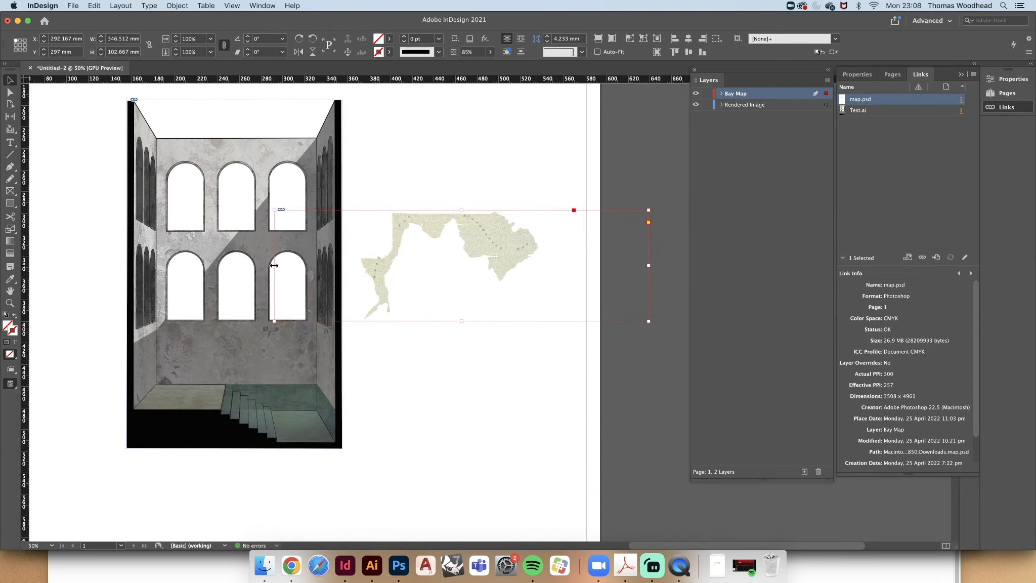
left_click_drag(271, 266, 359, 267)
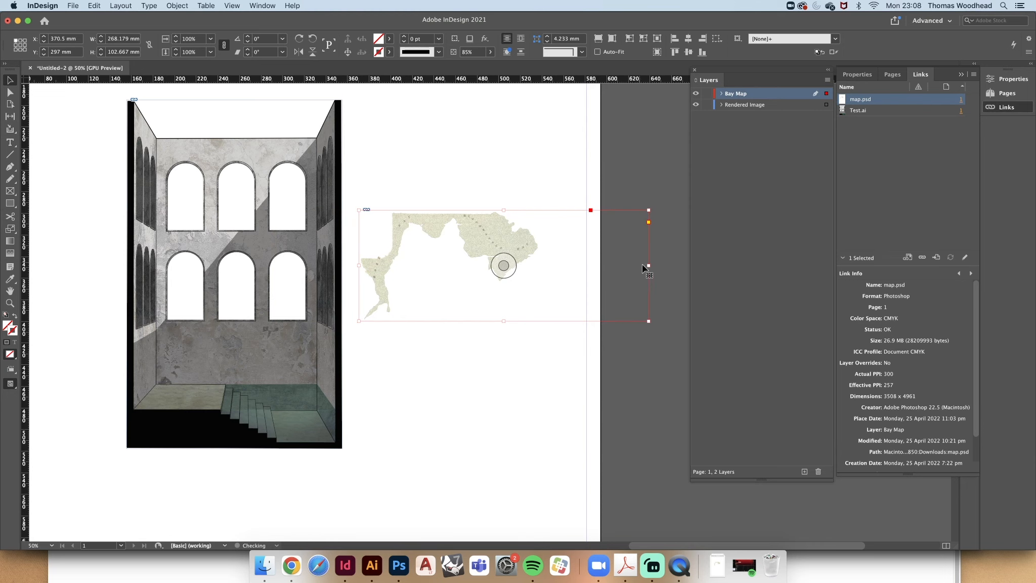
left_click_drag(648, 265, 542, 265)
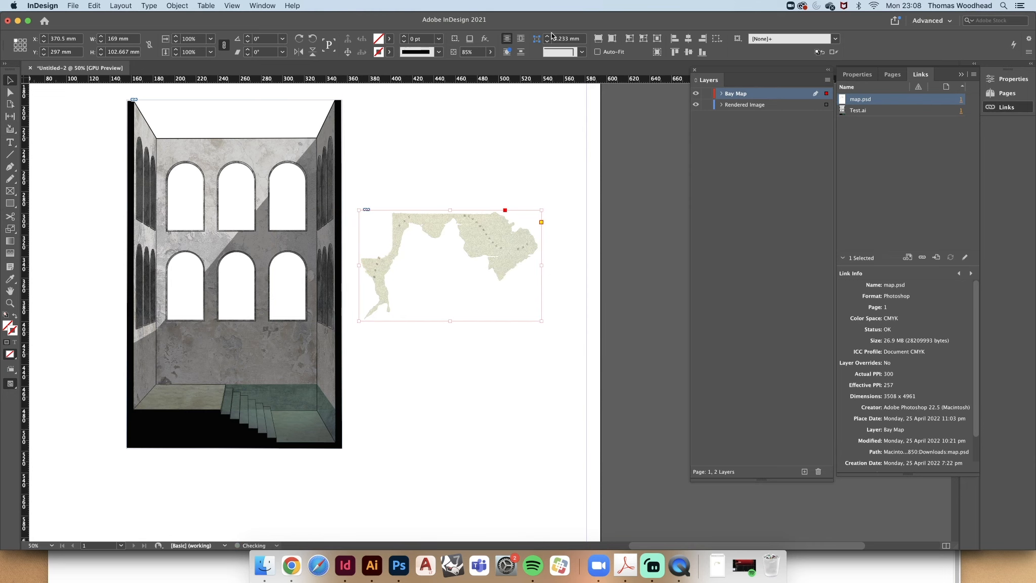
left_click(435, 198)
scroll(407, 208, "up", 2)
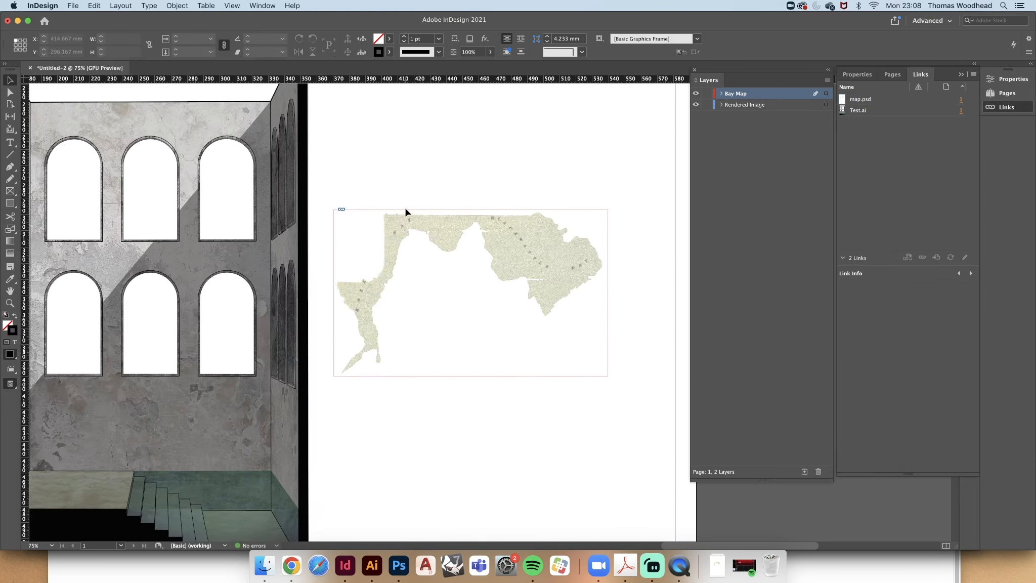
Switch to map.psd in Photoshop and erase the western arm of the bay map on its layer mask.
left_click(399, 565)
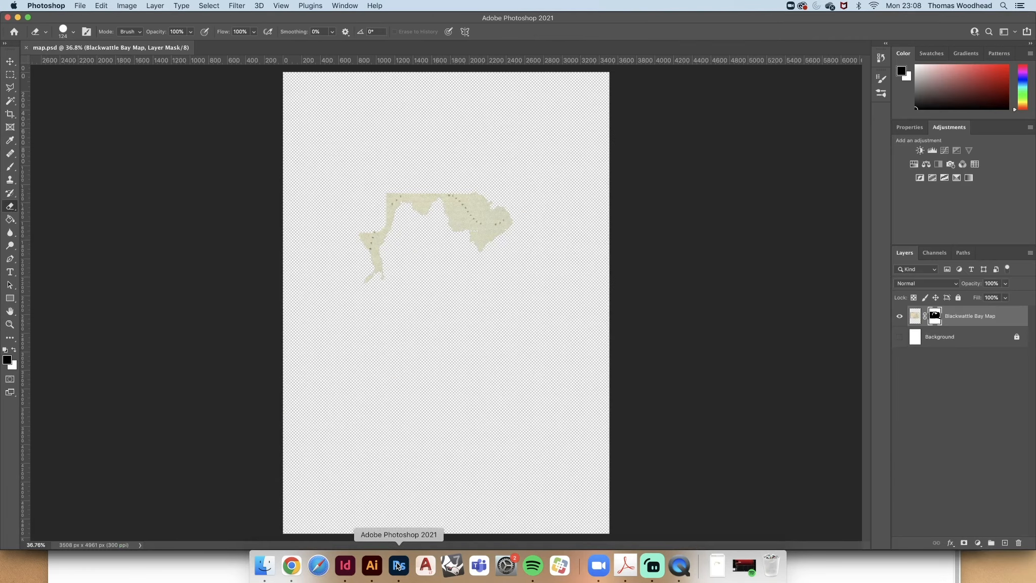
scroll(424, 191, "up", 5)
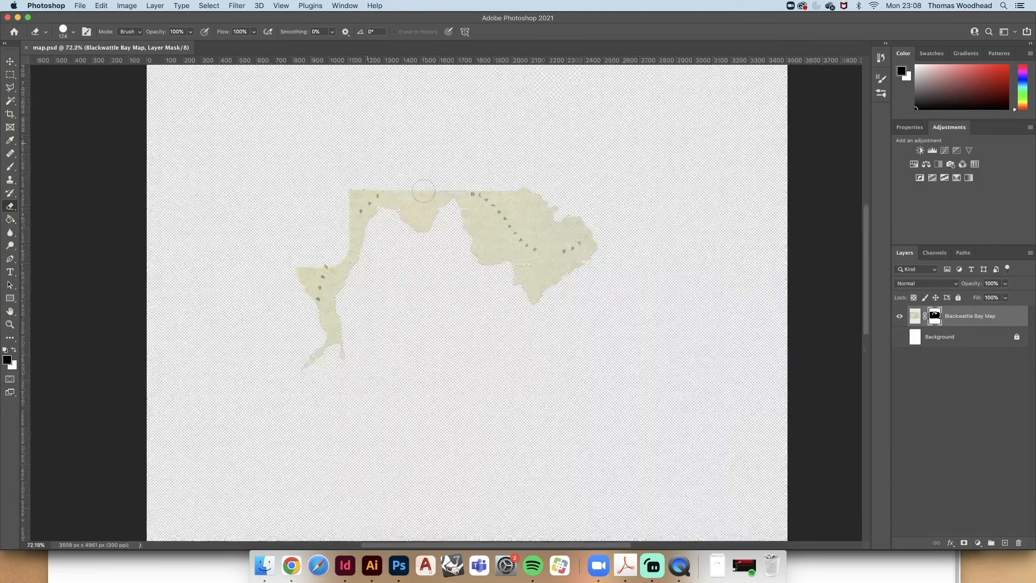
mouse_move(366, 183)
left_mouse_down()
mouse_move(347, 191)
mouse_move(372, 188)
left_mouse_up()
key("x")
mouse_move(316, 271)
left_mouse_down()
mouse_move(288, 214)
mouse_move(320, 267)
mouse_move(327, 340)
mouse_move(299, 372)
mouse_move(331, 362)
mouse_move(345, 334)
mouse_move(349, 195)
mouse_move(368, 170)
mouse_move(376, 176)
mouse_move(364, 332)
mouse_move(347, 361)
mouse_move(388, 187)
mouse_move(426, 203)
left_mouse_up()
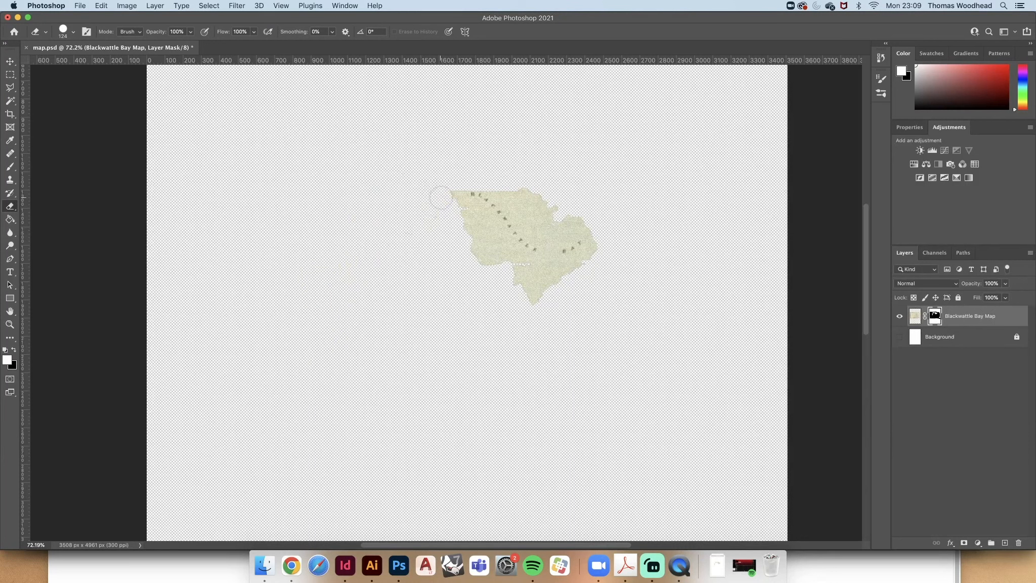
Choose a soft eraser brush and trim the upper-left corner of the remaining map on the layer mask.
right_click(440, 197)
left_click(497, 241)
left_click(460, 171)
mouse_move(464, 177)
left_mouse_down()
mouse_move(476, 197)
mouse_move(518, 180)
mouse_move(464, 200)
left_mouse_up()
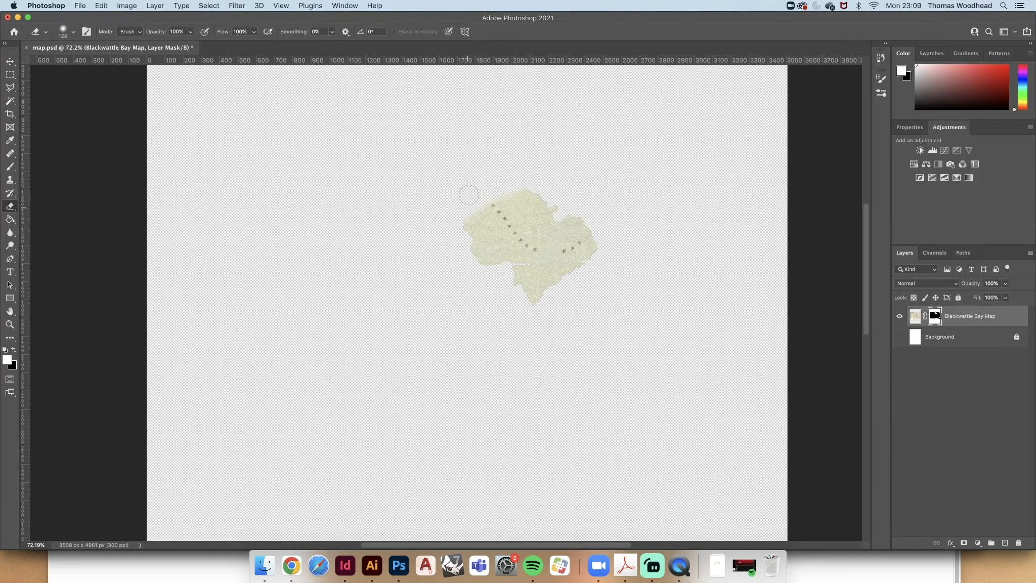
scroll(524, 172, "up", 3)
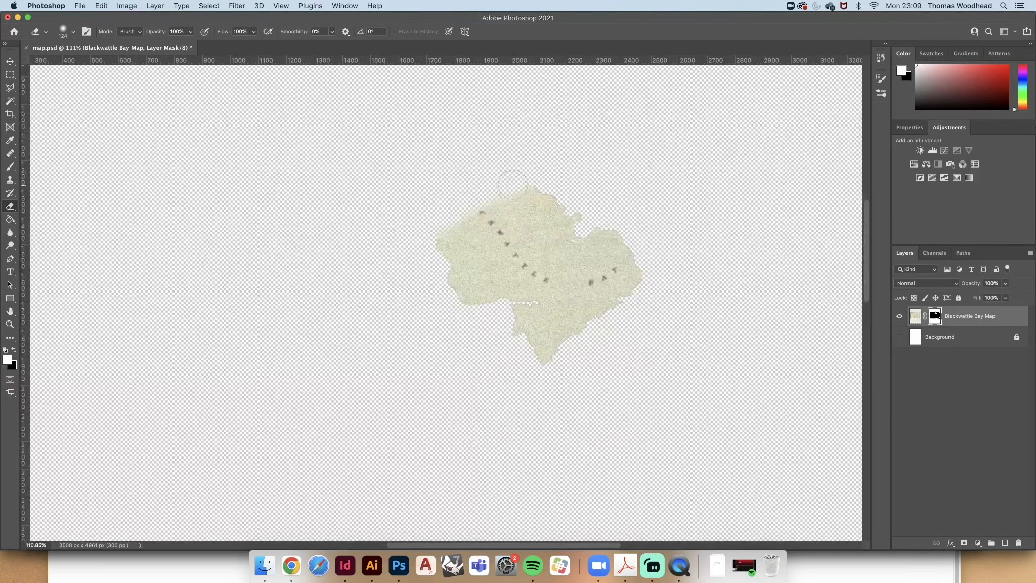
scroll(514, 184, "down", 5)
scroll(510, 213, "up", 1)
scroll(509, 214, "down", 1)
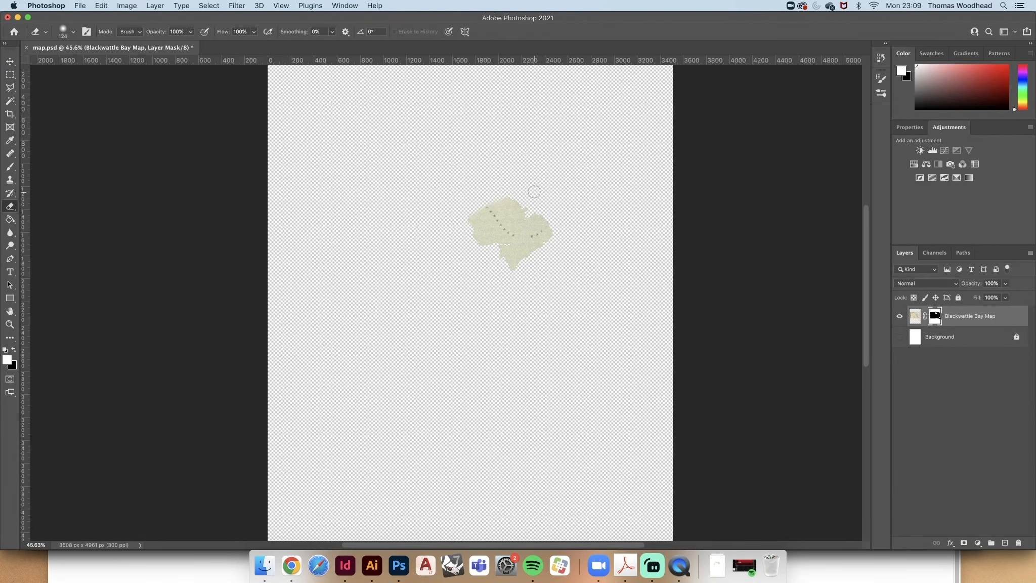
Save map.psd, and switch to InDesign to update its modified link.
left_click(81, 6)
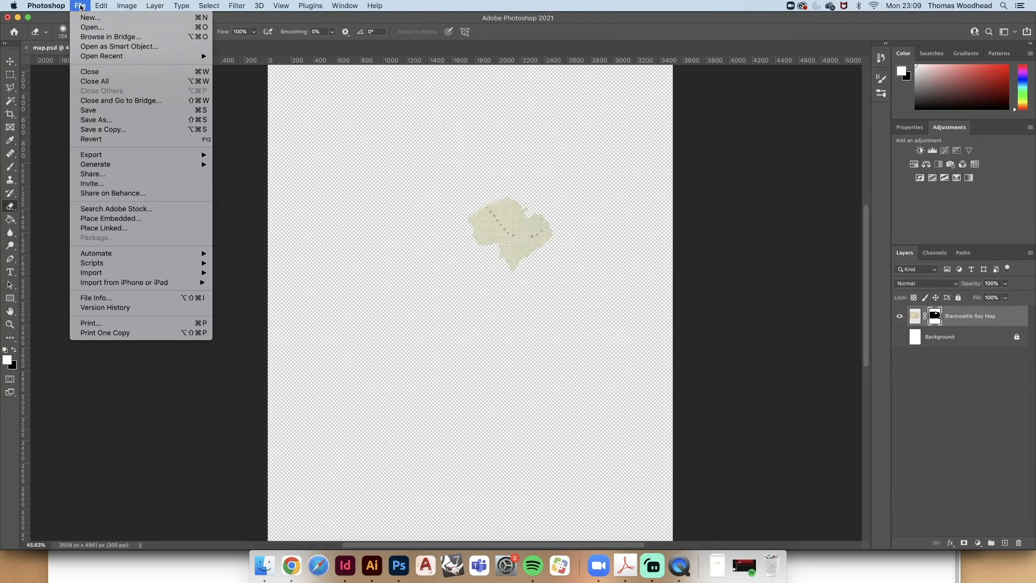
left_click(98, 110)
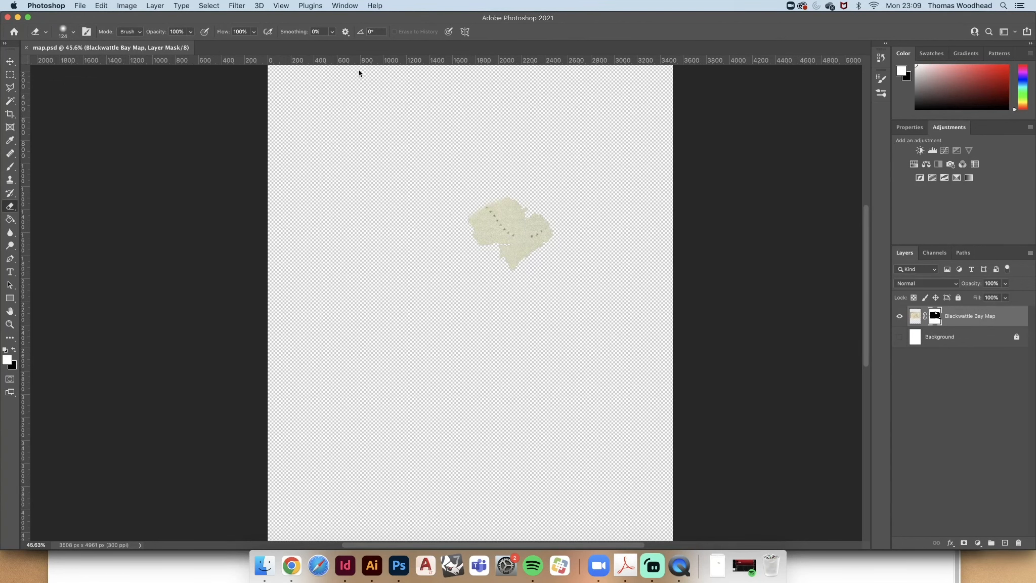
left_click(346, 565)
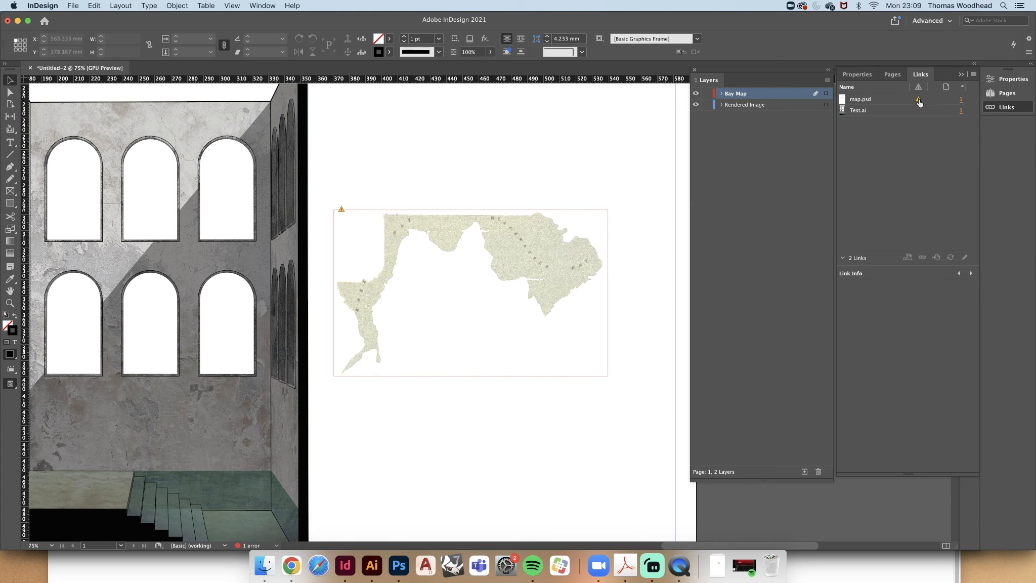
mouse_move(920, 103)
left_click(919, 100)
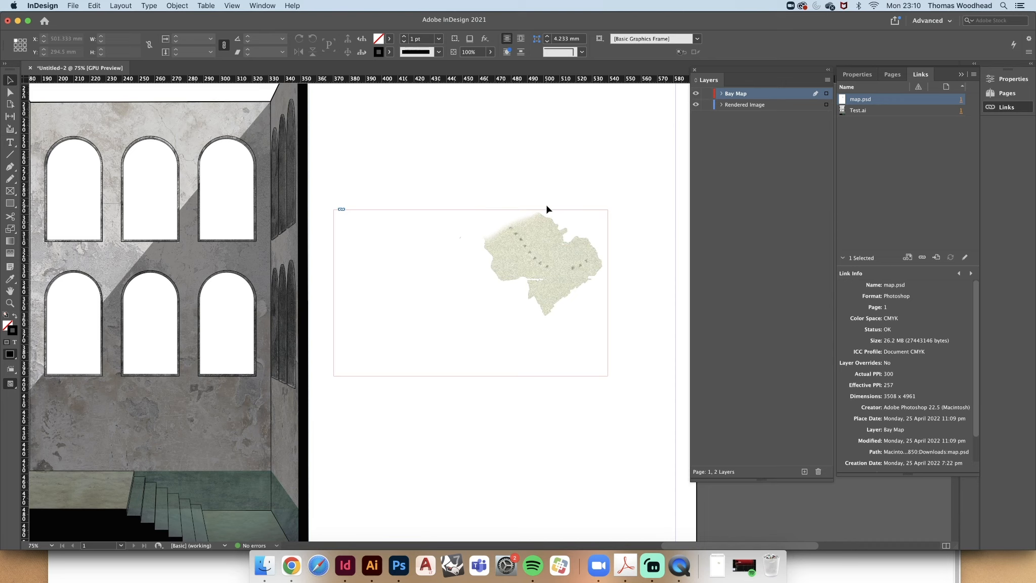
Switch to Test.ai in Illustrator and draw a rectangle about 439 by 914 pt over the windows on a new layer above Layer 1.
left_click(372, 570)
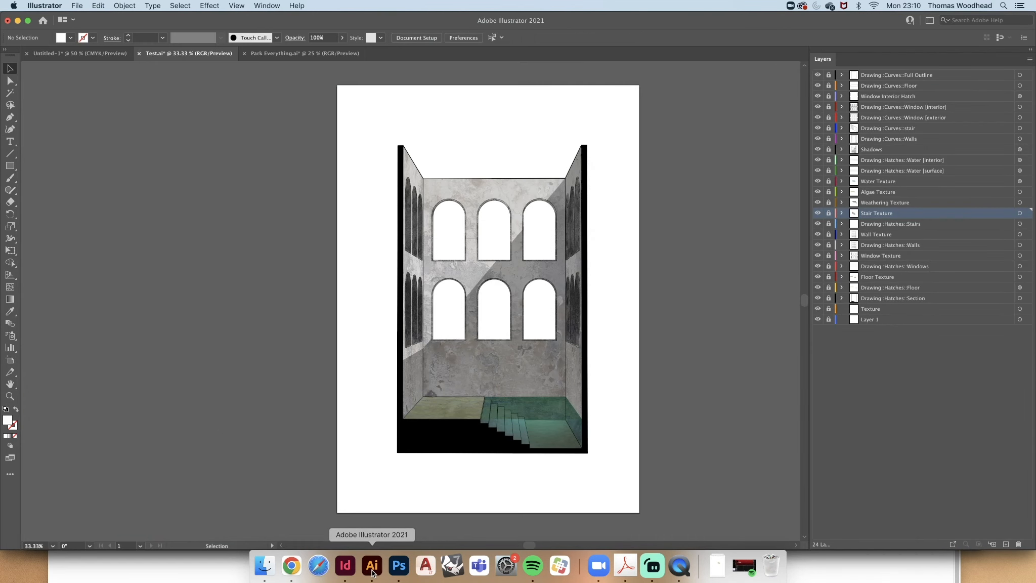
left_click(961, 322)
left_click(1006, 544)
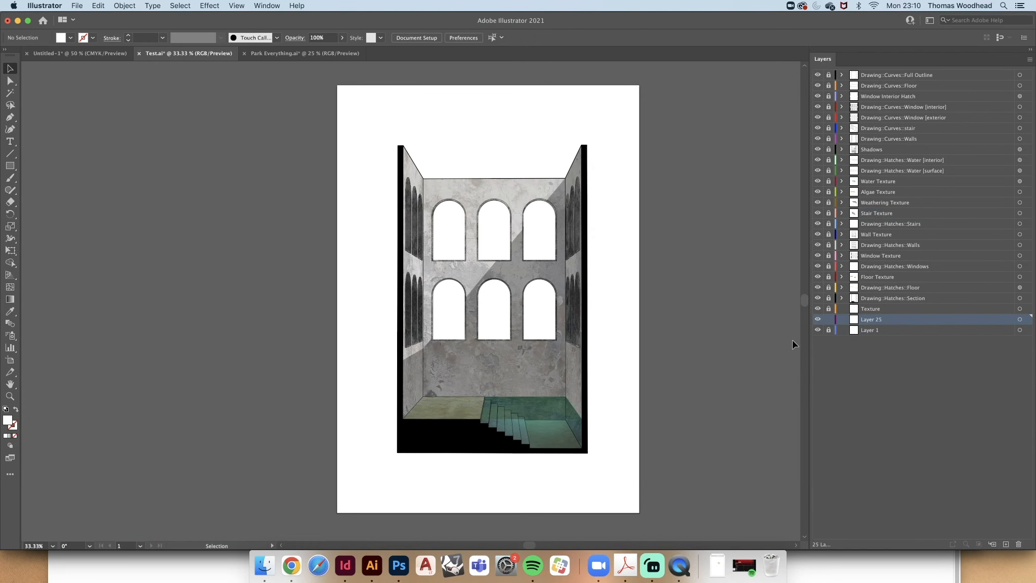
key("m")
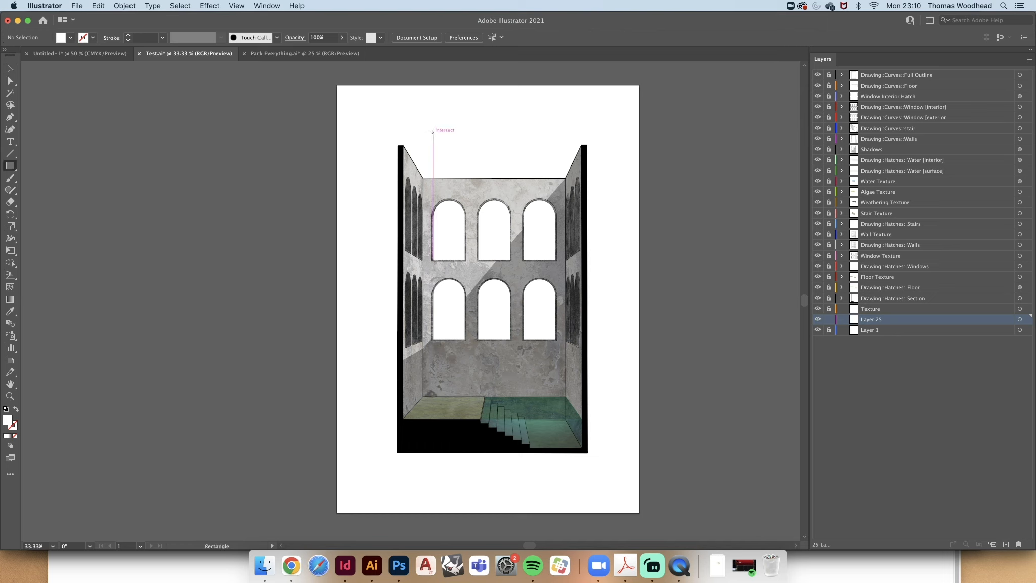
left_click_drag(433, 128, 545, 360)
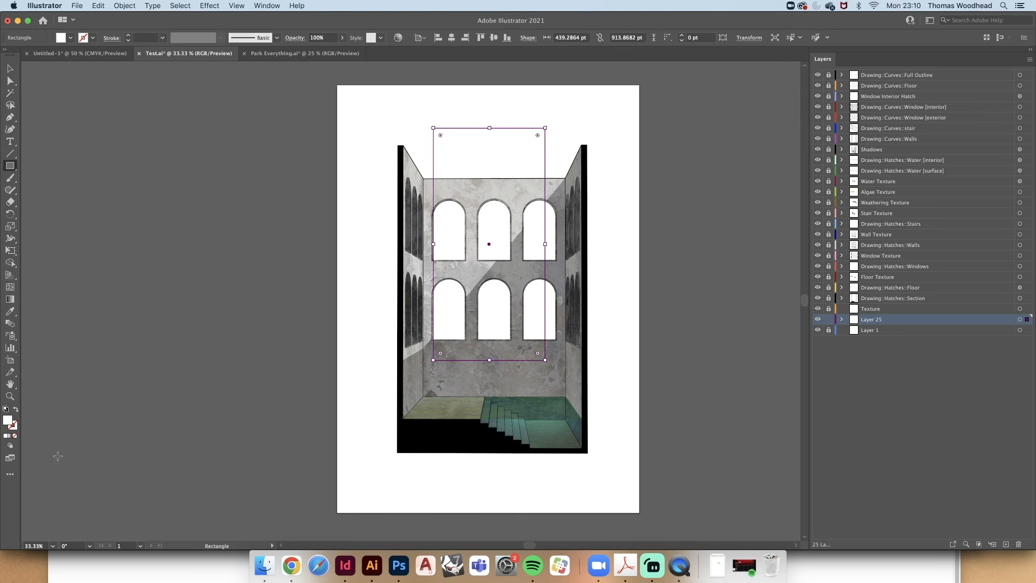
Fill the rectangle with black, hex 000000.
double_click(8, 420)
type("000000")
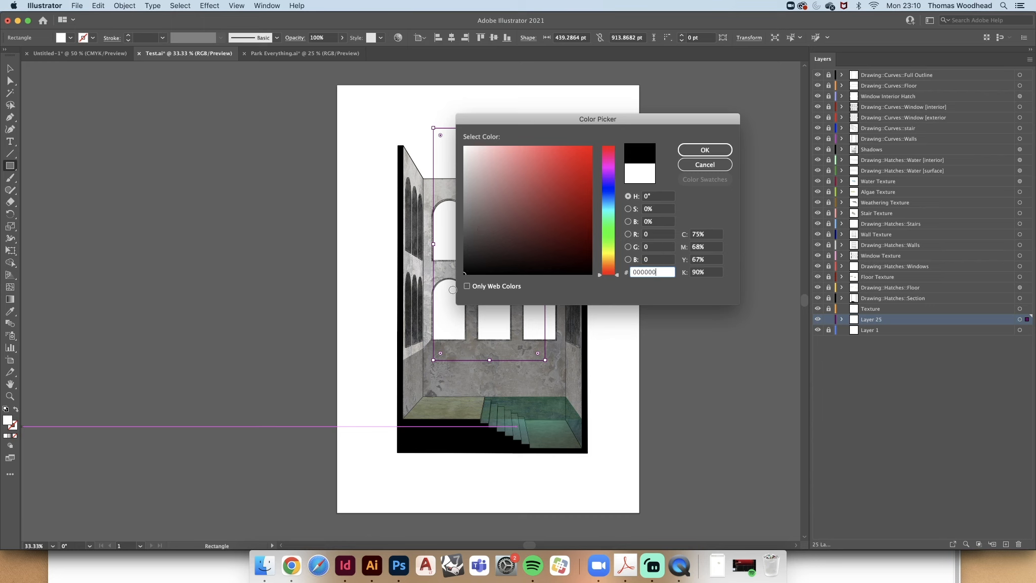
left_click(704, 150)
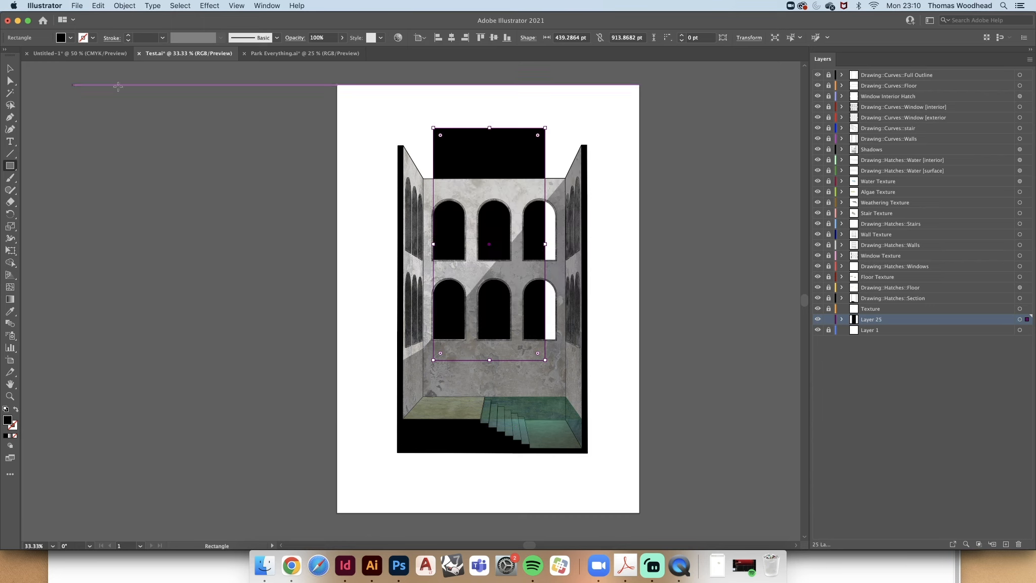
Bring the rectangle's layer to the top of the layer stack and shift the rectangle slightly down over the drawing.
left_click_drag(871, 320, 875, 71)
left_click(11, 69)
left_click(190, 93)
mouse_move(483, 145)
left_mouse_down()
mouse_move(489, 157)
mouse_move(483, 146)
left_mouse_up()
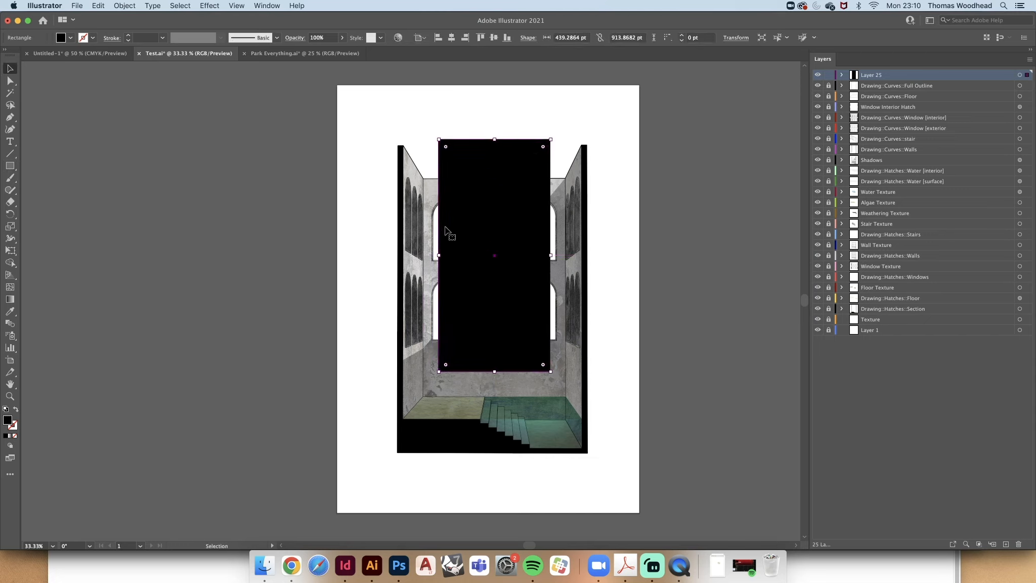
left_click(398, 127)
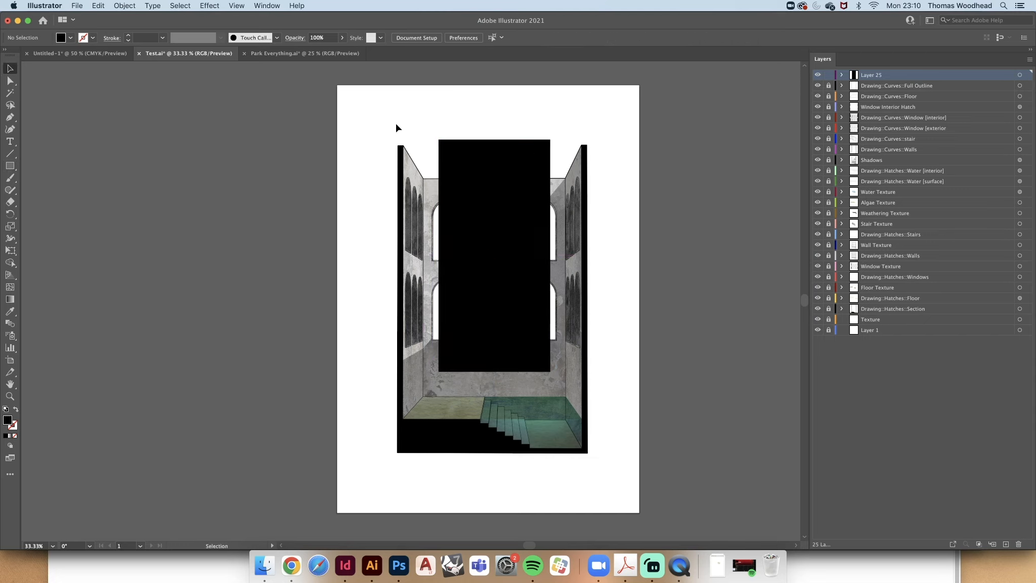
Save Test.ai with the black rectangle and switch back to the InDesign page.
left_click(77, 6)
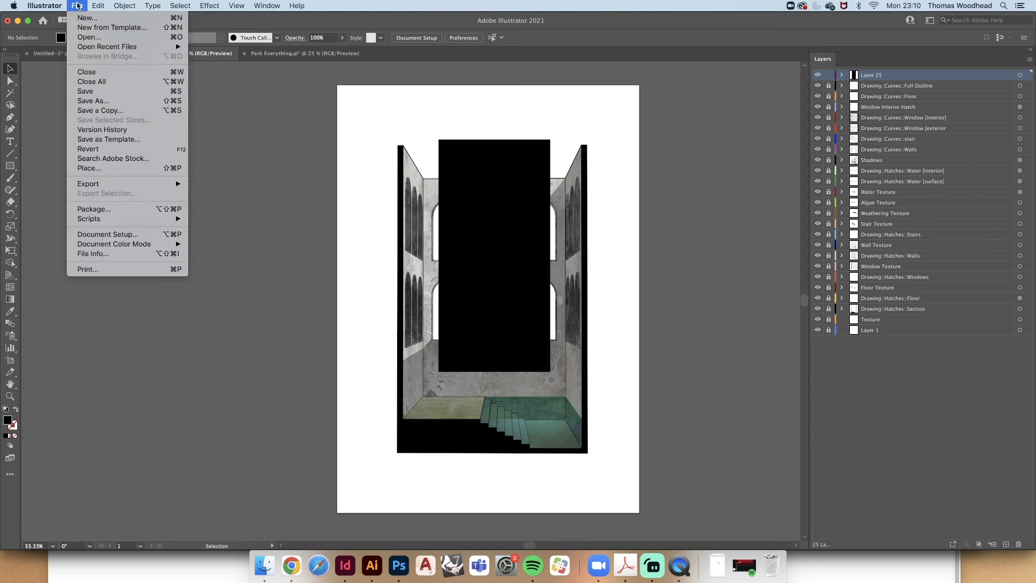
left_click(98, 92)
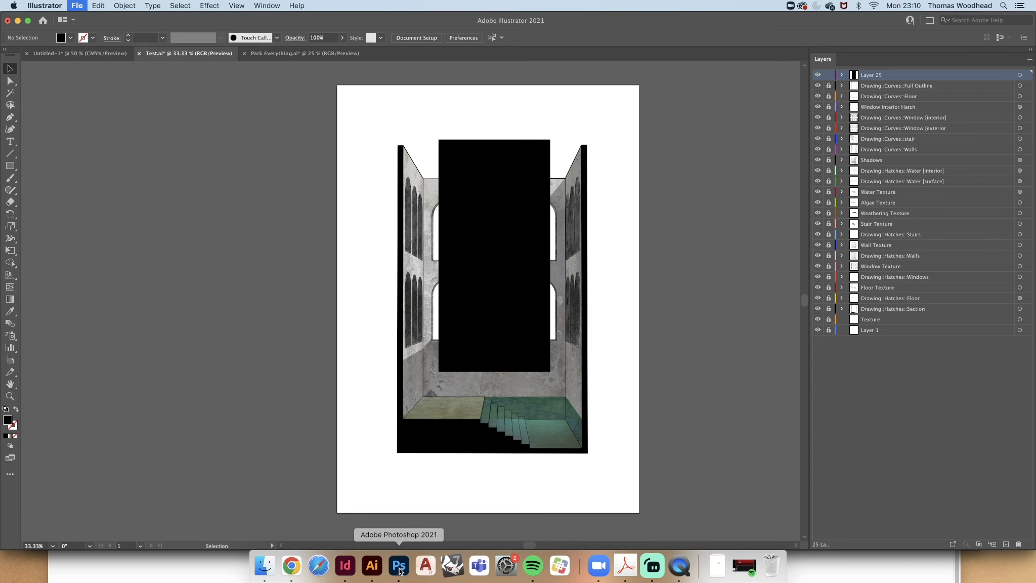
left_click(345, 566)
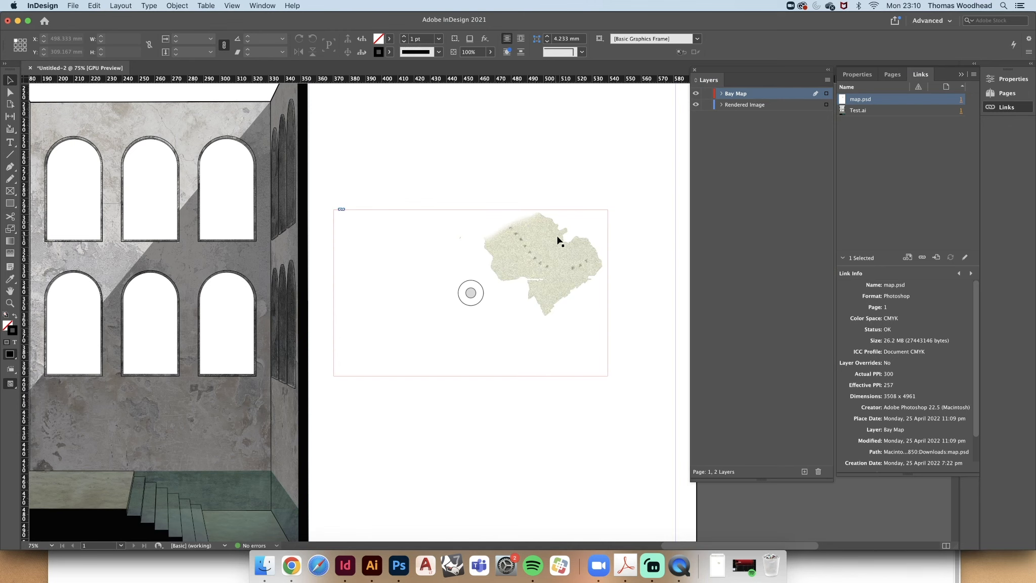
key("super+minus")
key("super+minus")
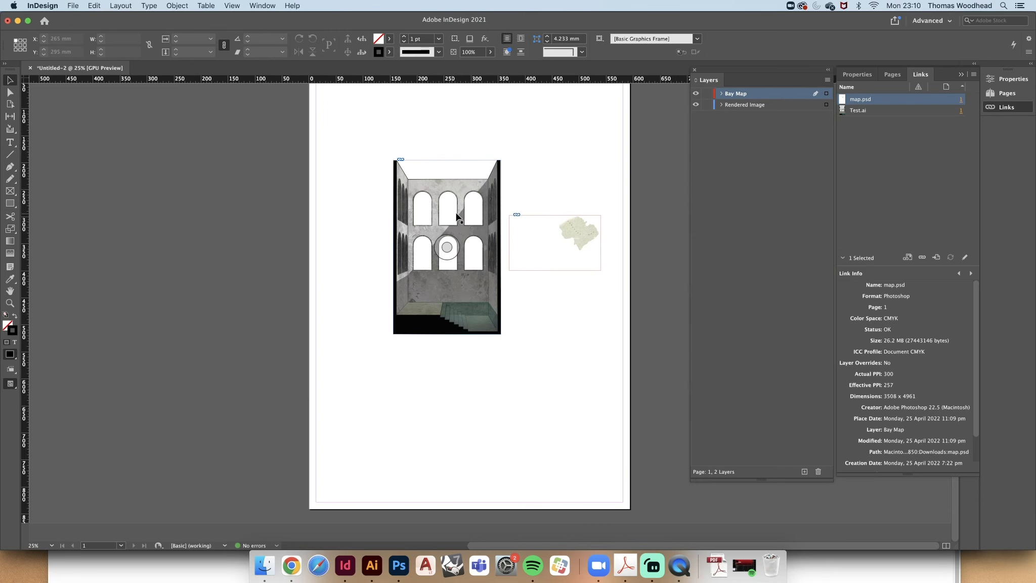
key("super+equal")
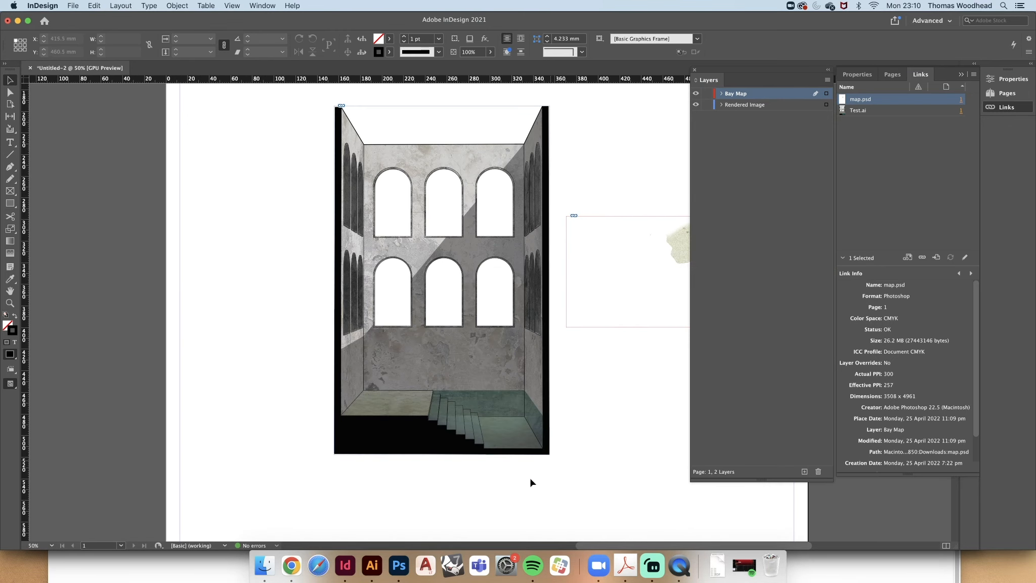
Check the save of Test.ai in Illustrator, and update its modified link in InDesign, accepting the source file's new layers.
left_click(372, 565)
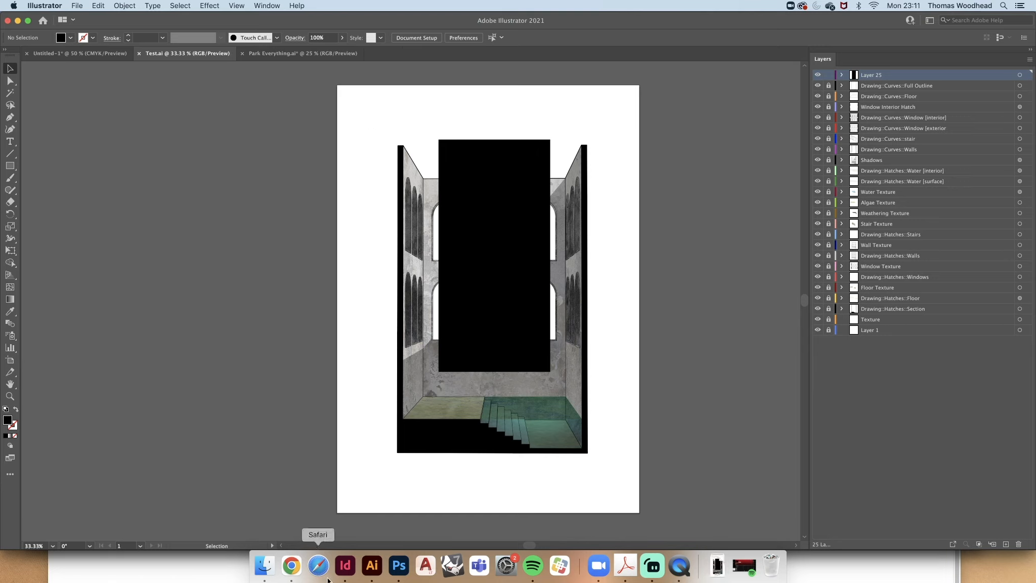
left_click(344, 566)
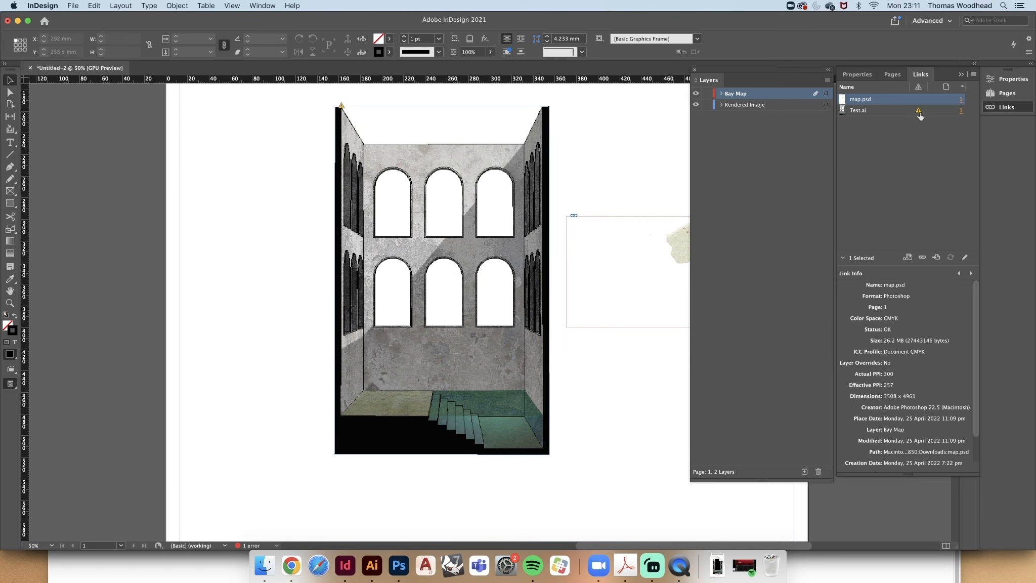
mouse_move(920, 115)
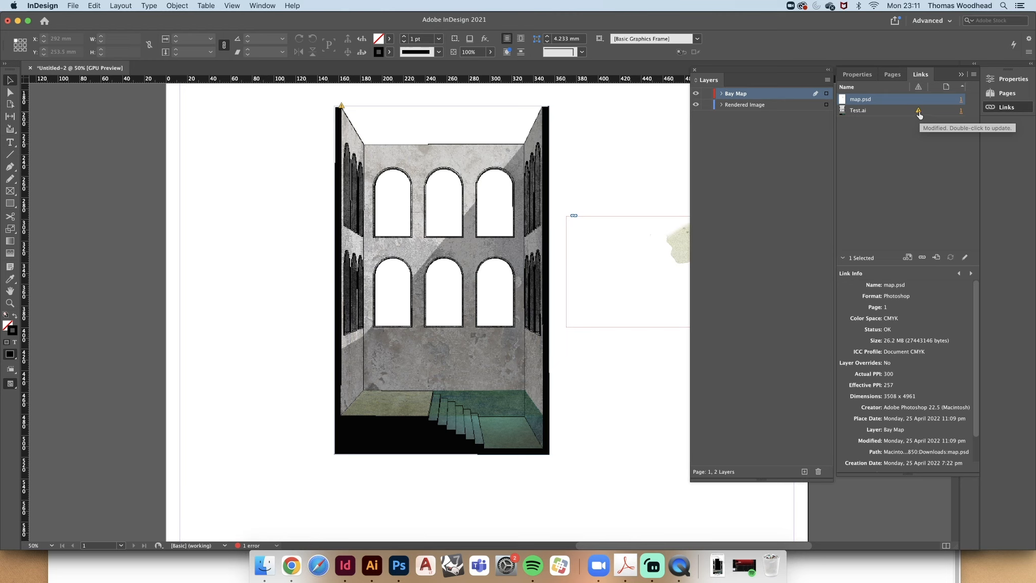
left_click(920, 116)
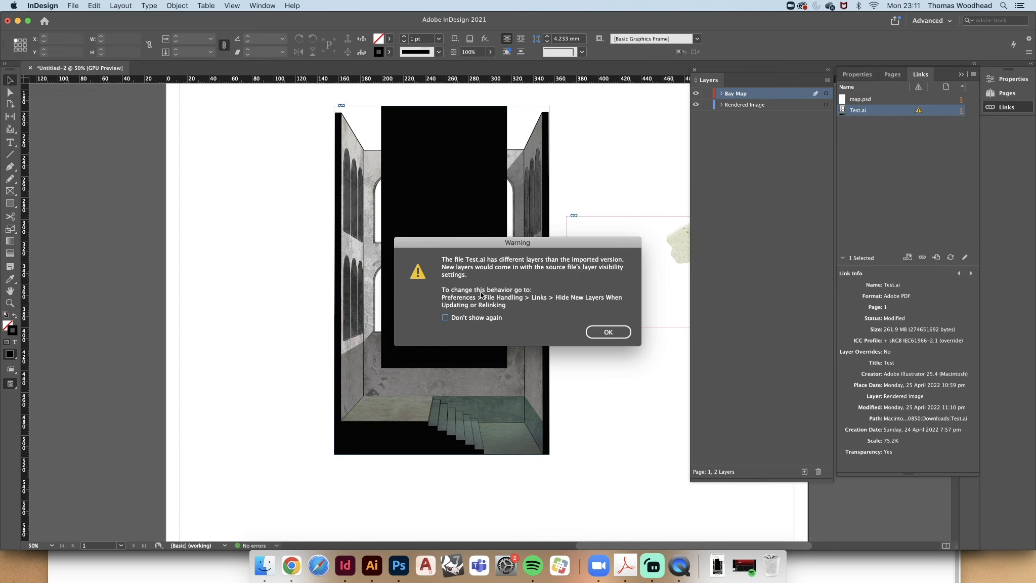
left_click(600, 334)
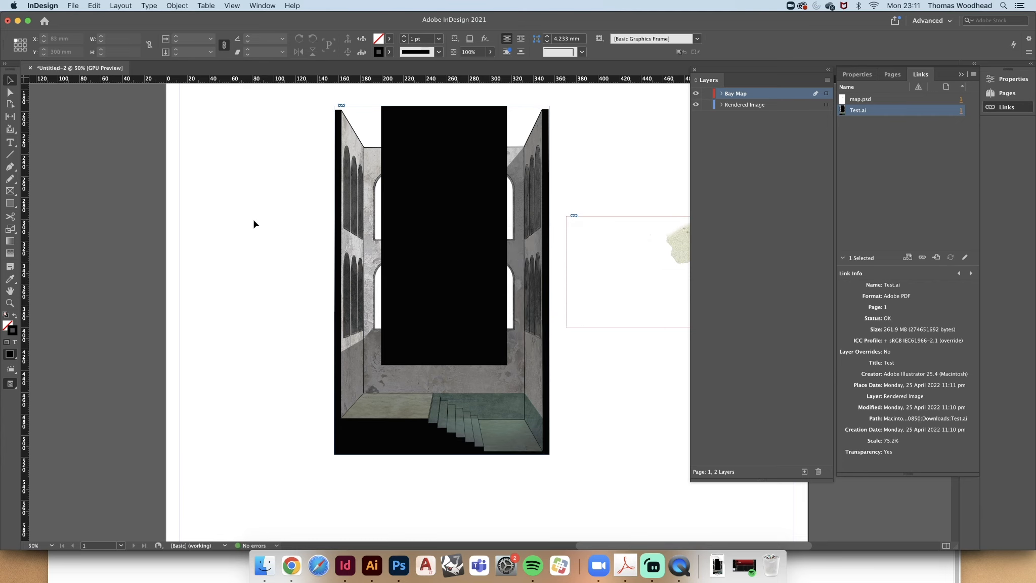
key("super+minus")
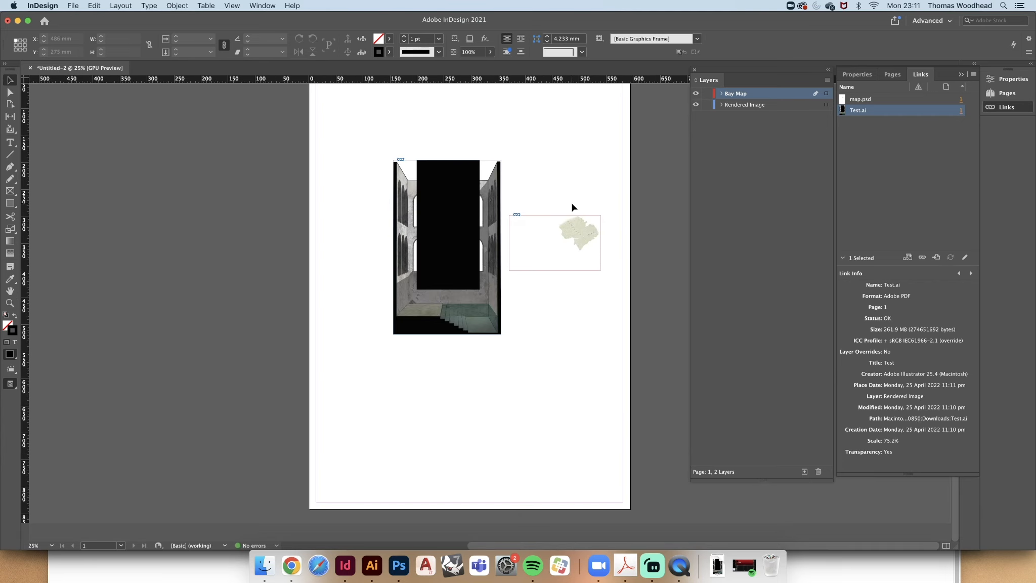
scroll(506, 204, "up", 1)
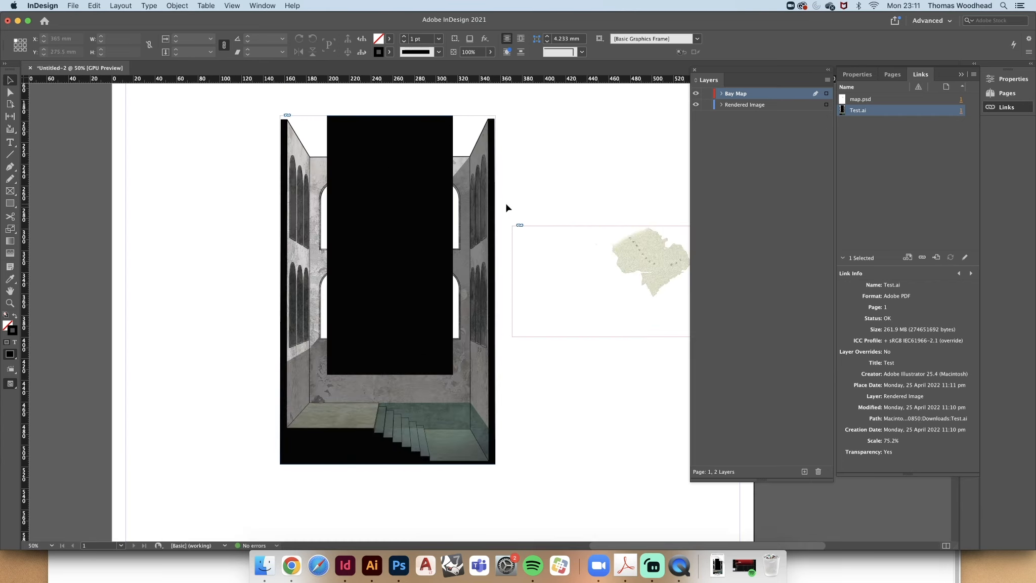
key("super+minus")
scroll(582, 209, "up", 1)
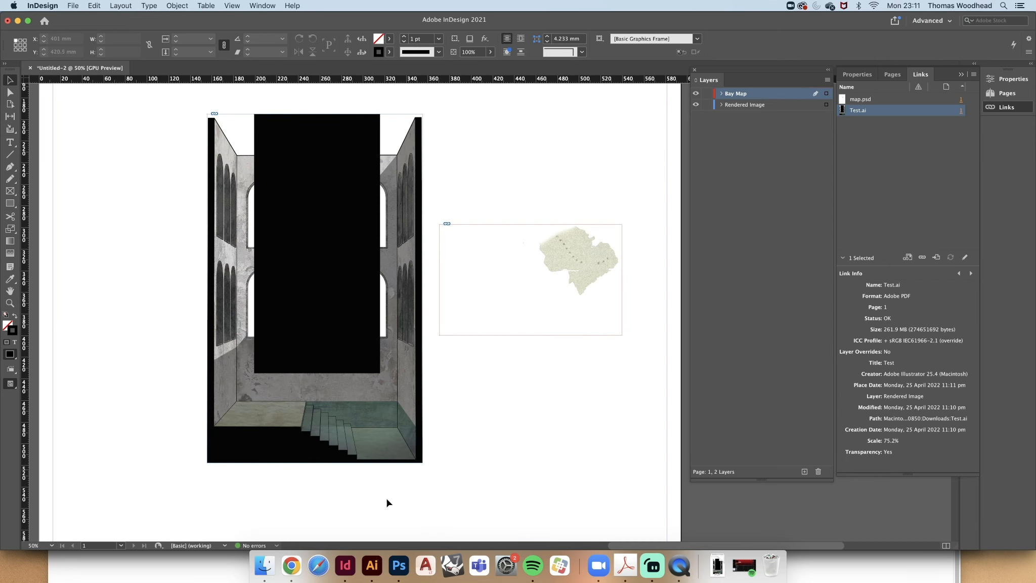
Remove the black rectangle from Test.ai in Illustrator, saving the file, and update its link in InDesign.
left_click(372, 577)
left_click(500, 151)
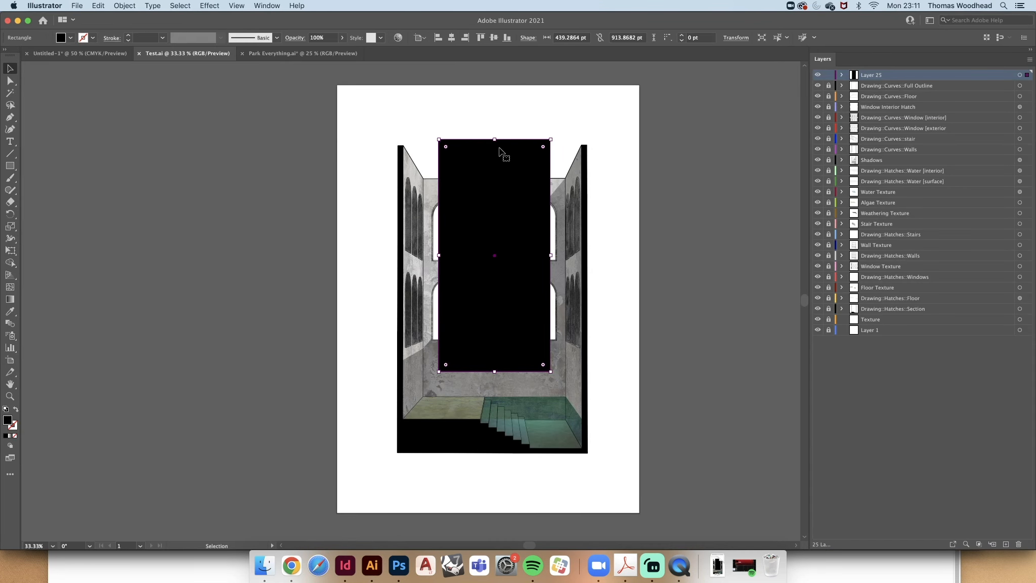
key("Delete")
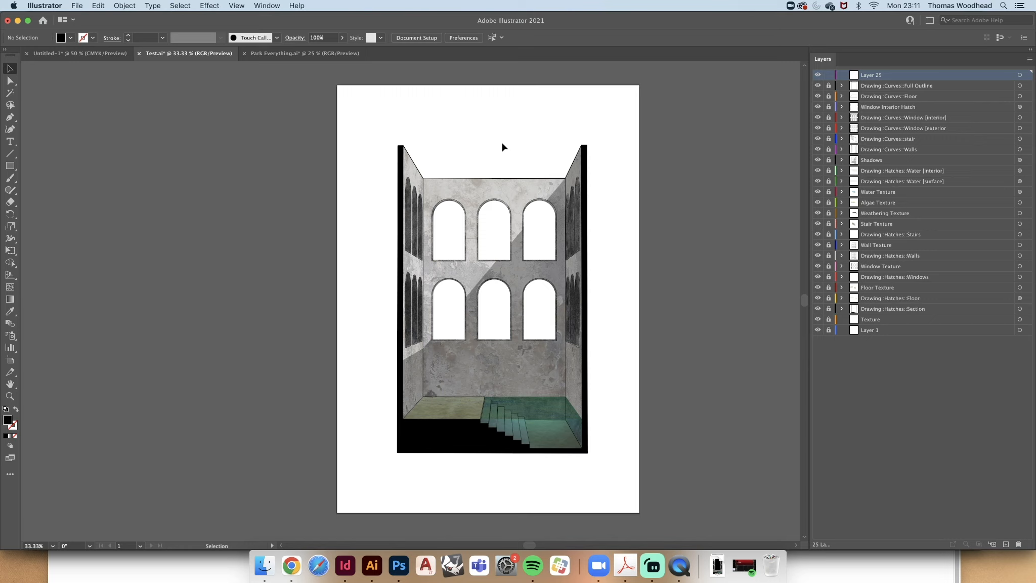
key("a")
key("super+s")
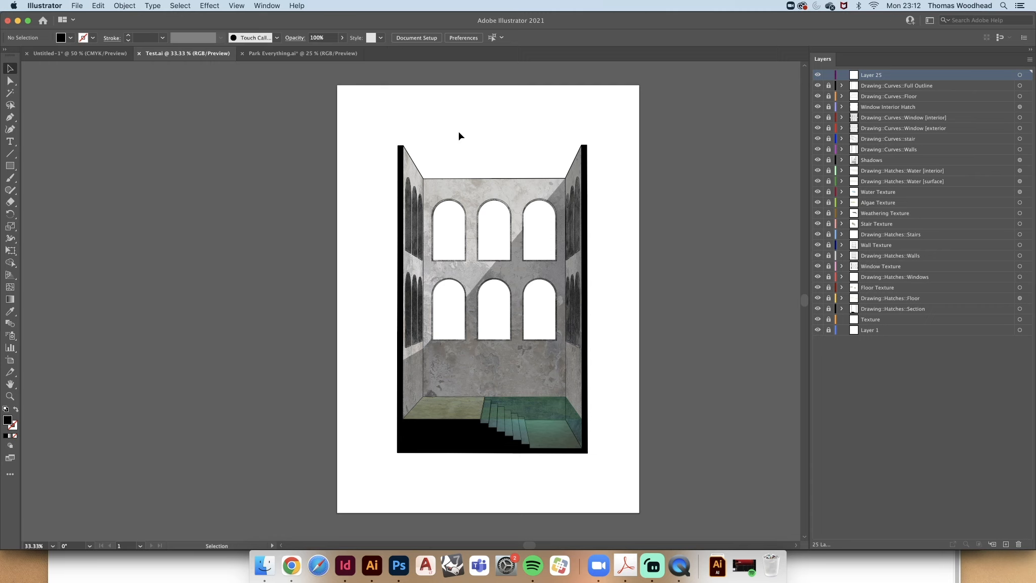
left_click(345, 565)
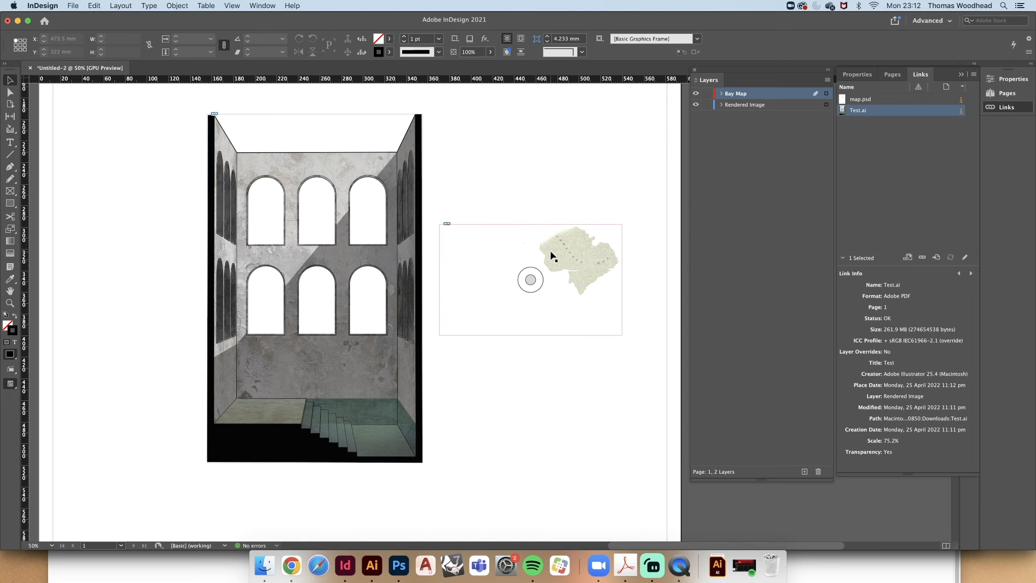
key("super+minus")
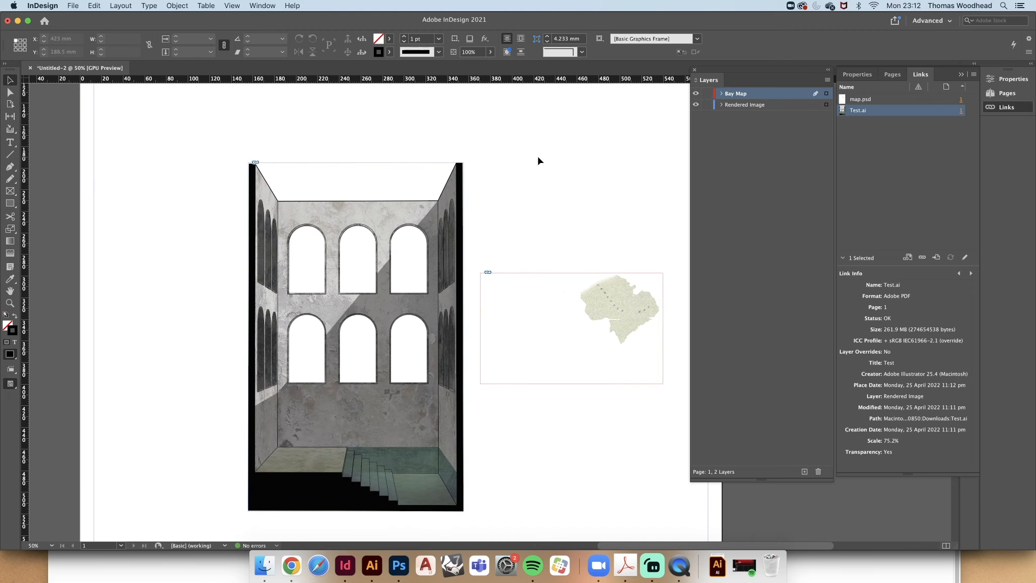
scroll(393, 253, "up", 1)
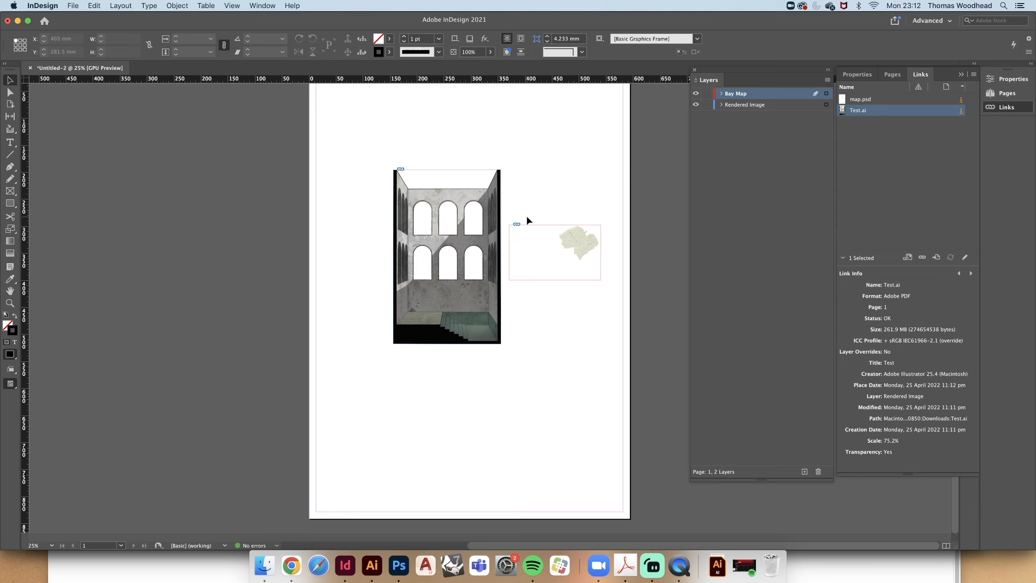
scroll(528, 220, "up", 1)
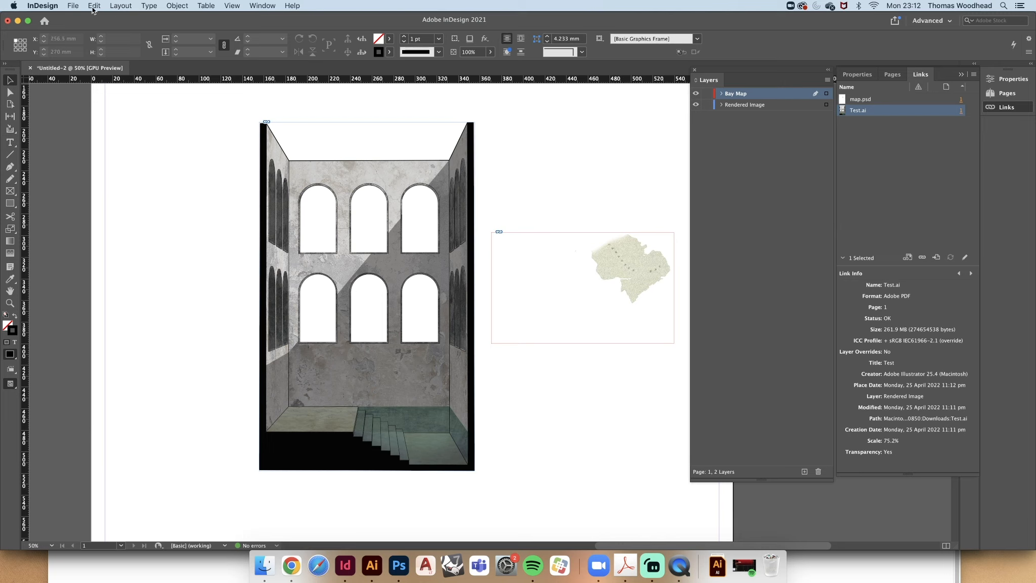
left_click(73, 6)
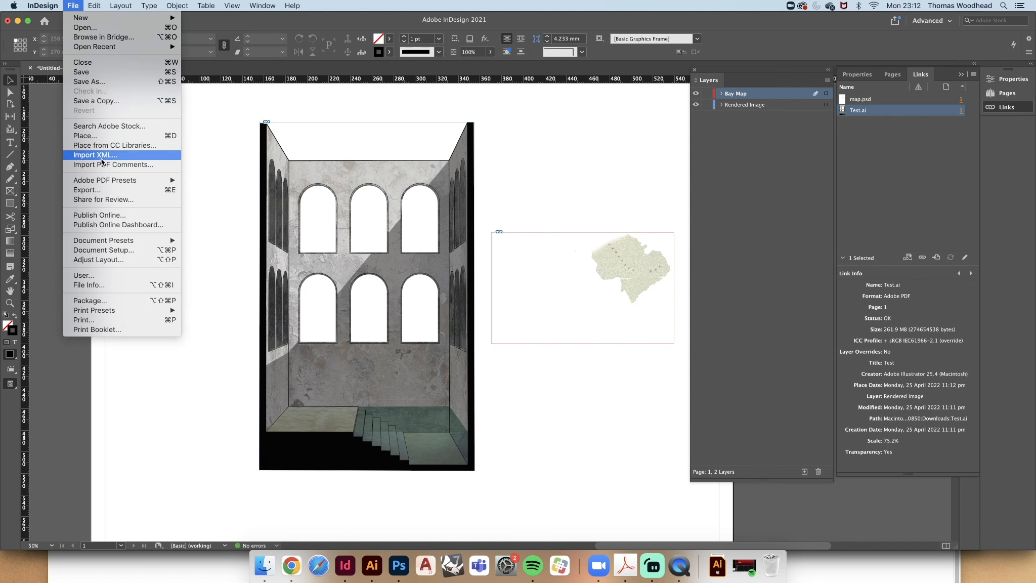
left_click(97, 140)
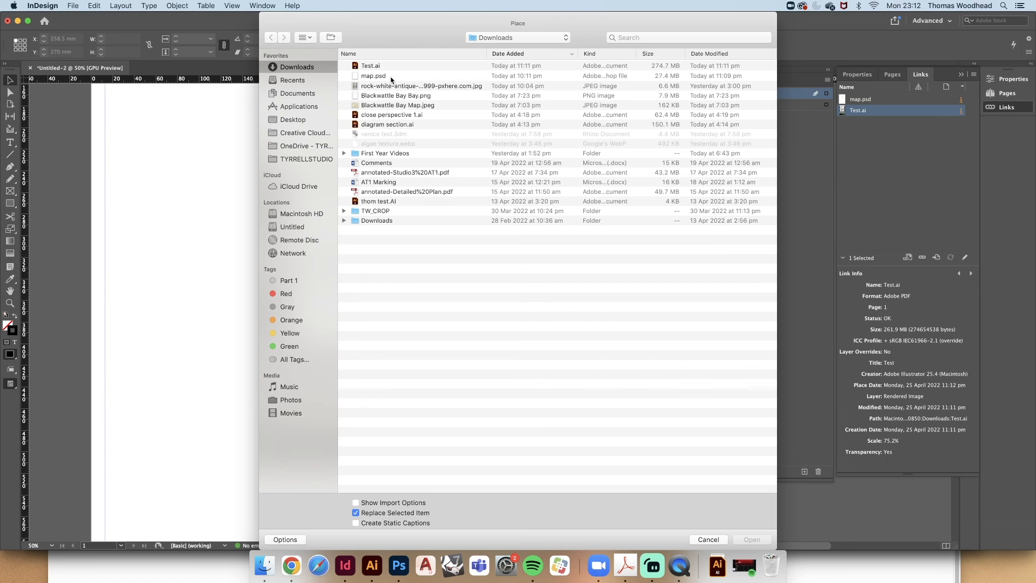
left_click(708, 539)
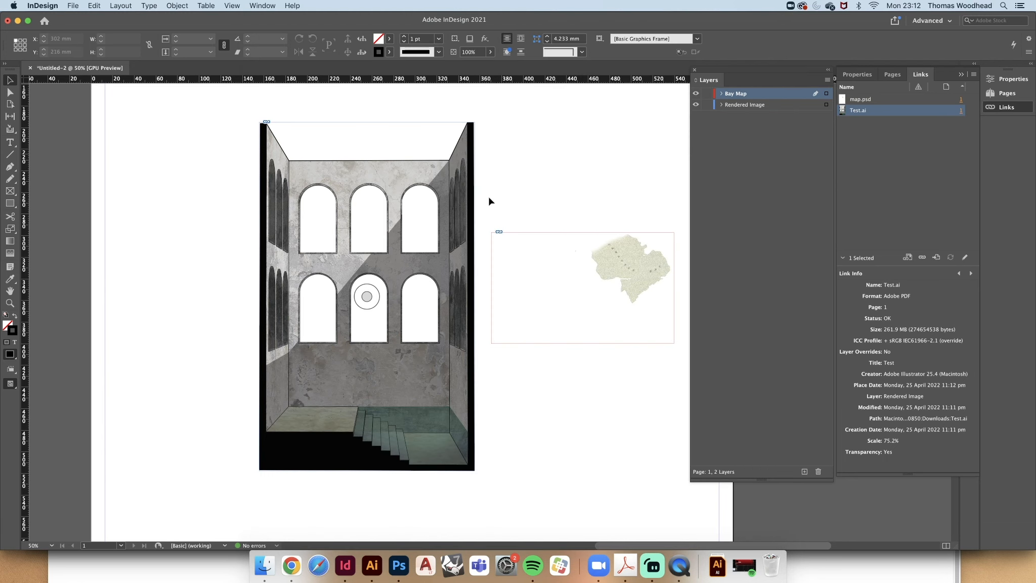
Switch to Illustrator and export Test.ai as a PNG into the Downloads folder, using artboards.
left_click(371, 565)
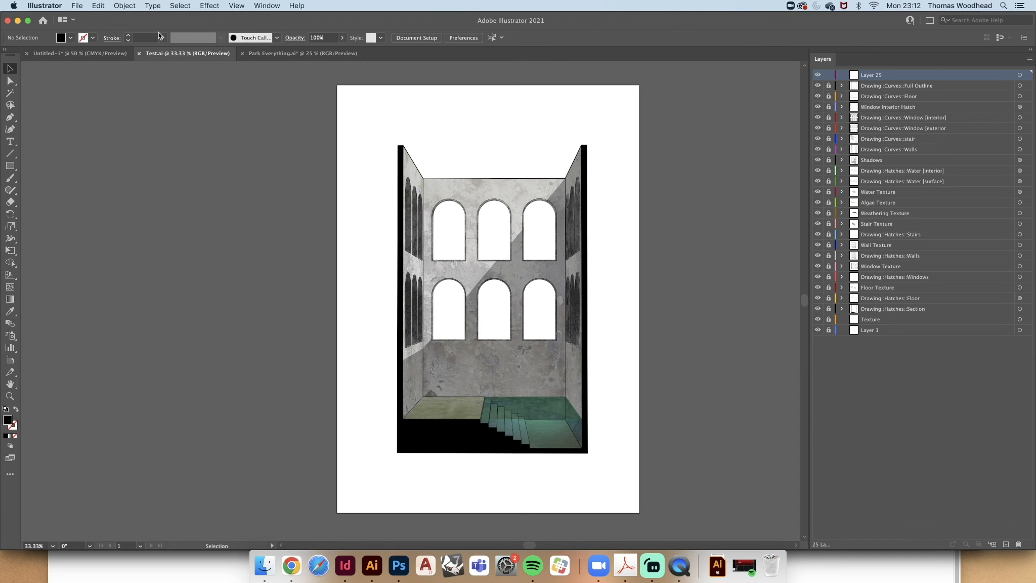
left_click(77, 5)
mouse_move(102, 185)
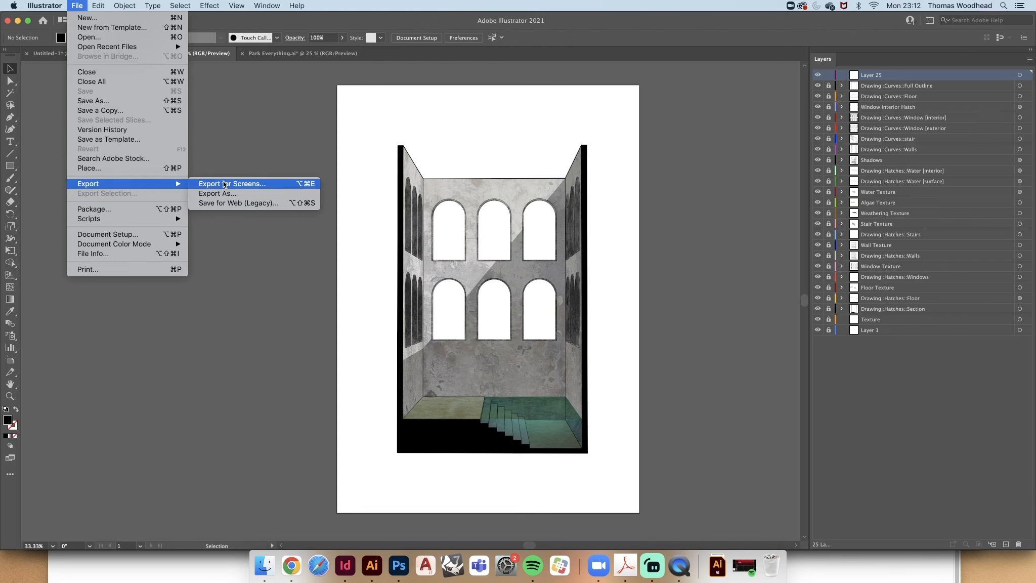
left_click(224, 194)
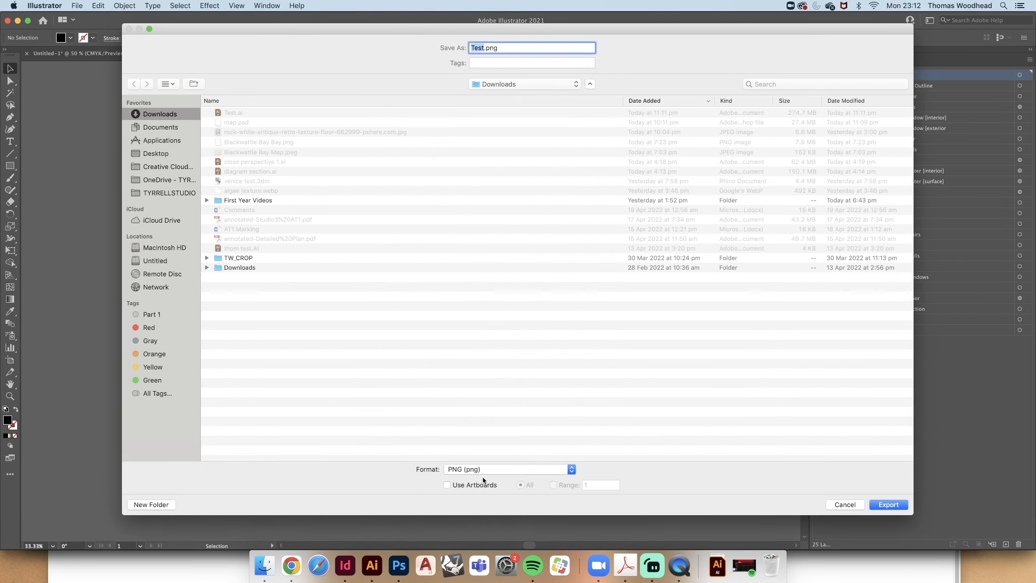
left_click(467, 486)
left_click(872, 505)
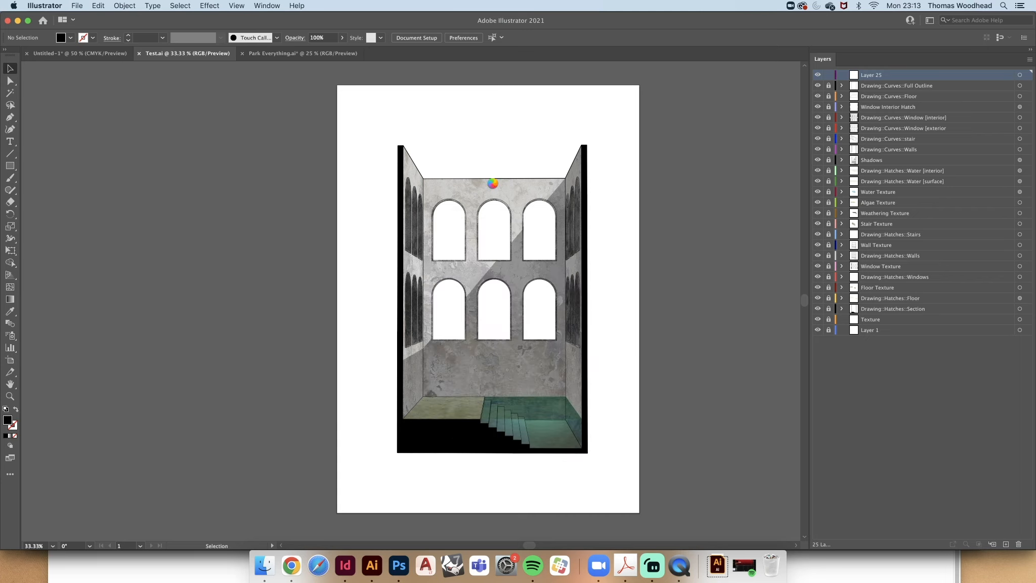
Switch to InDesign and place Test-01.png on the page at full size over the existing drawing.
left_click(343, 578)
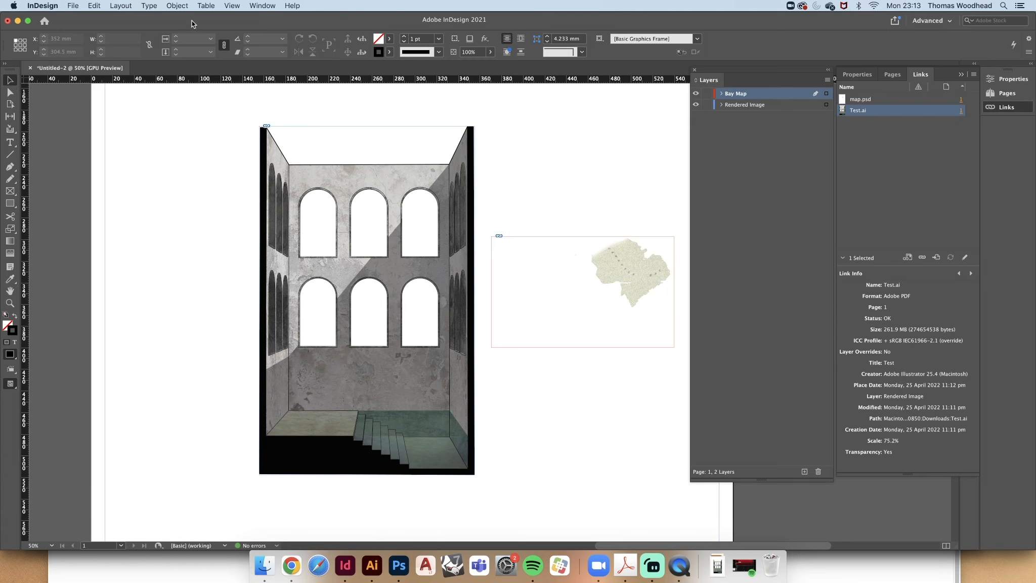
left_click(75, 6)
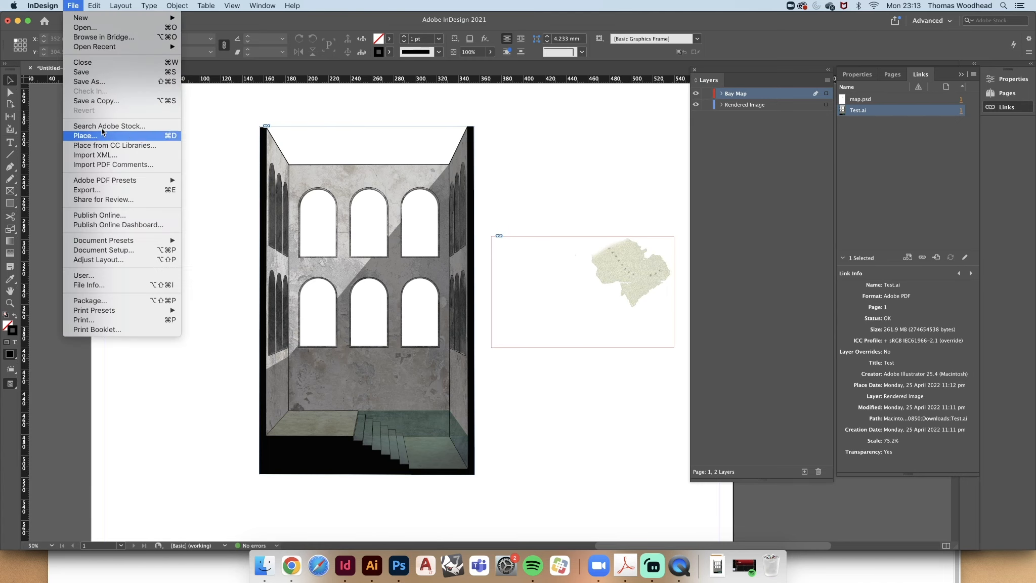
left_click(85, 136)
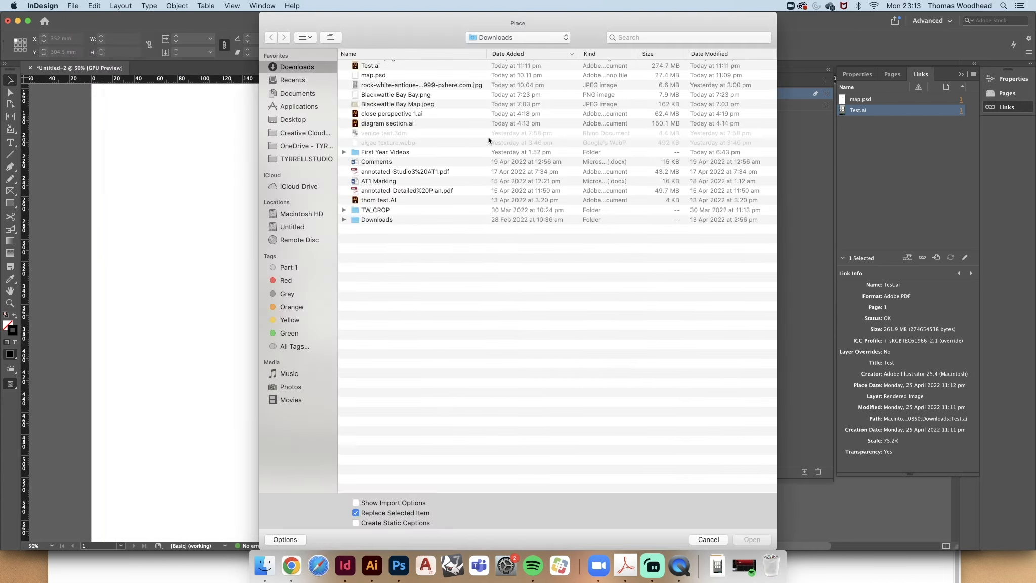
double_click(382, 65)
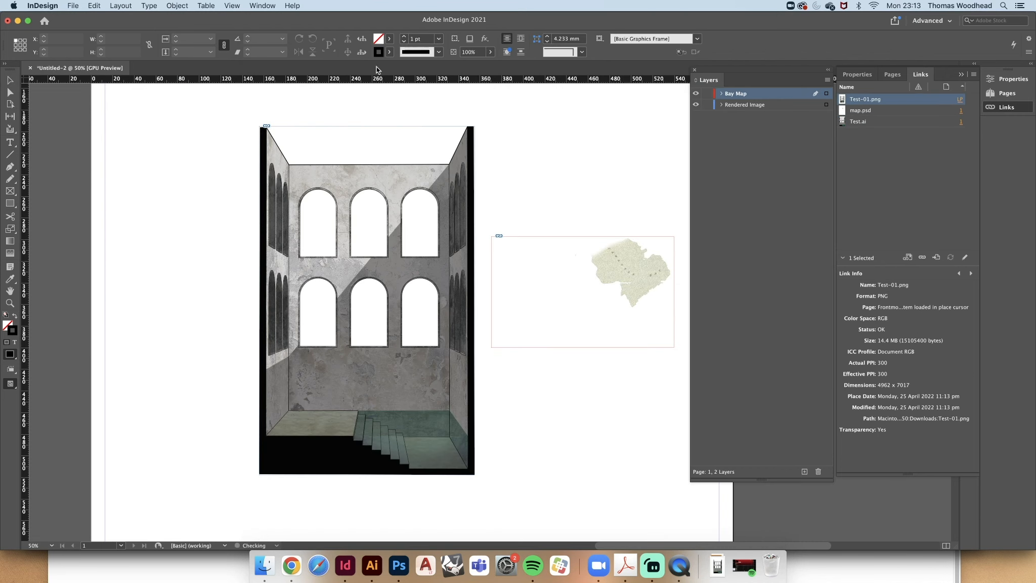
left_click(163, 142)
key("super+minus")
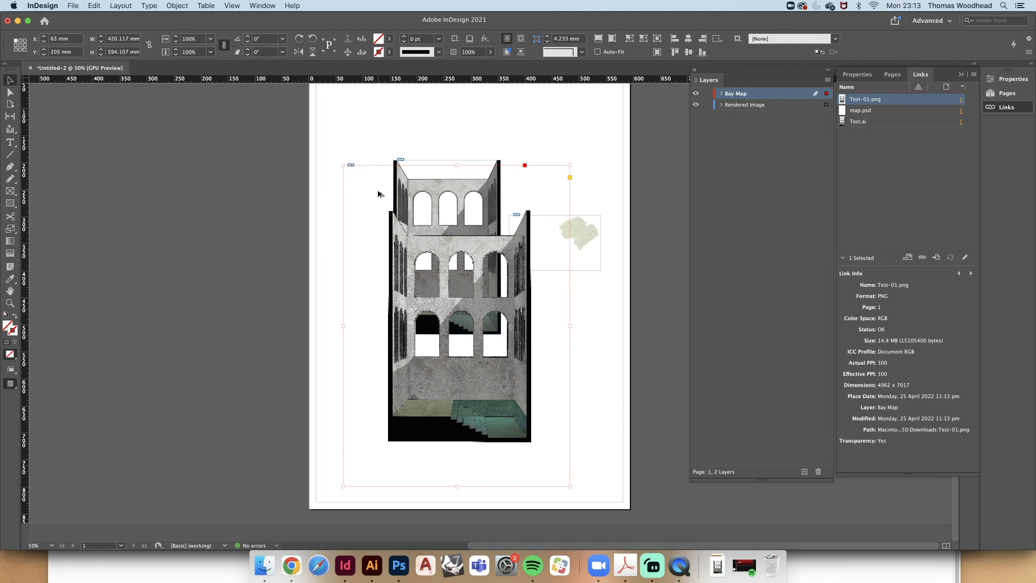
Separate the two drawings, moving the PNG to about X 214 mm, Y 106.5 mm and the Test.ai image to about X 50 mm, Y 195 mm.
left_click_drag(463, 253, 544, 200)
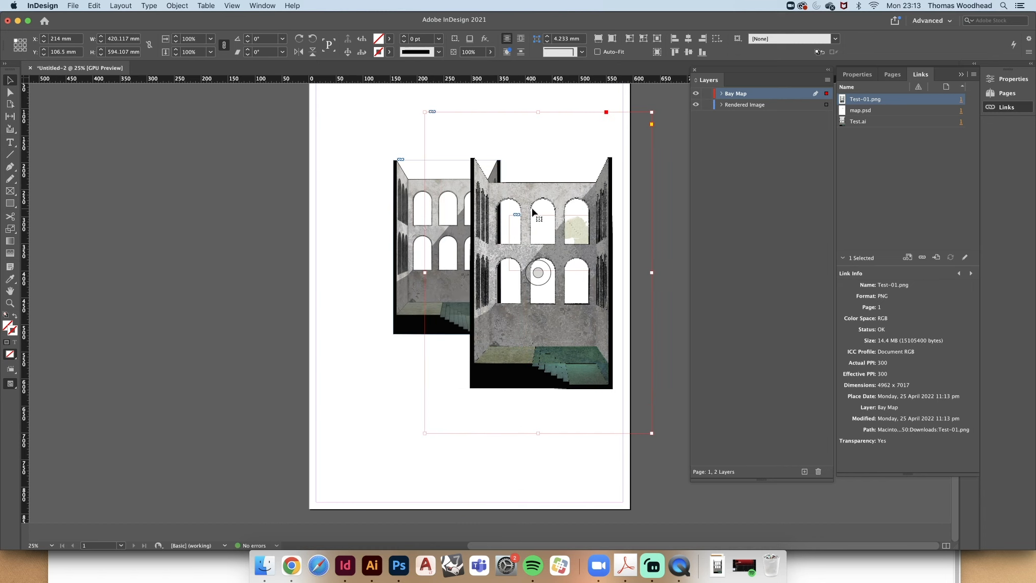
left_click(393, 134)
left_click(481, 158)
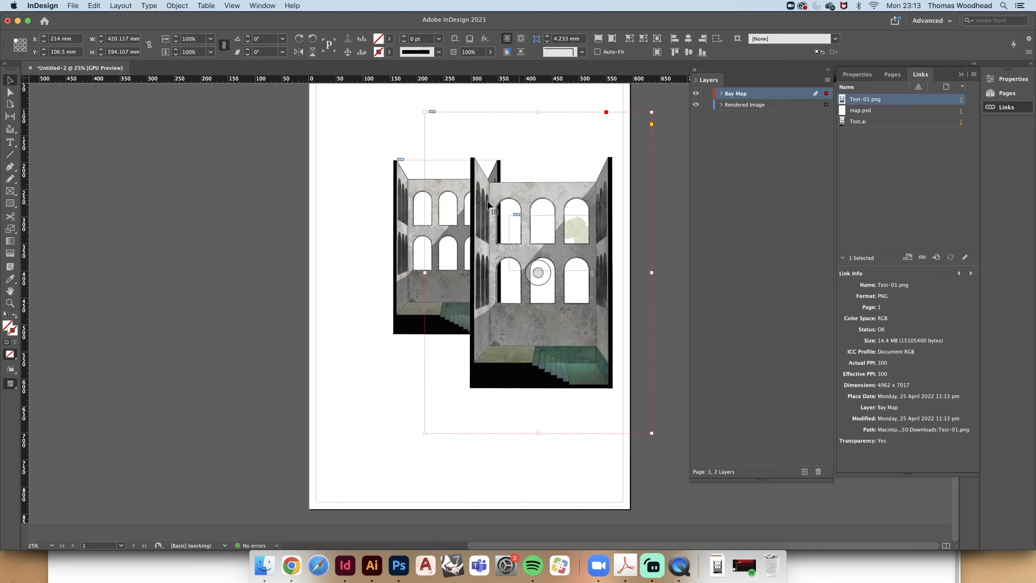
left_click_drag(403, 185, 346, 185)
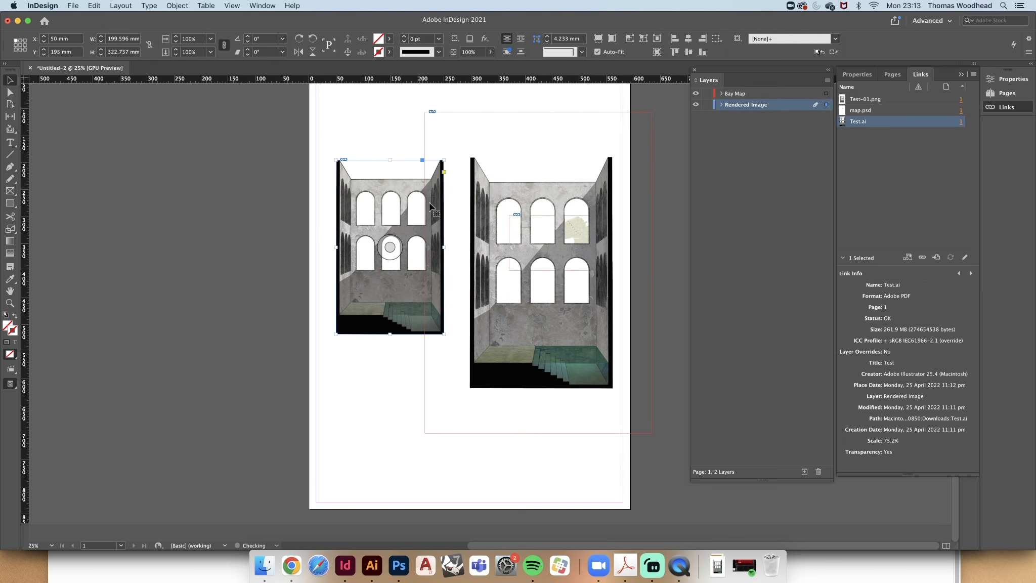
Compare the placed PNG with the Test.ai image by selecting each in turn and checking its frame and link information.
left_click(522, 191)
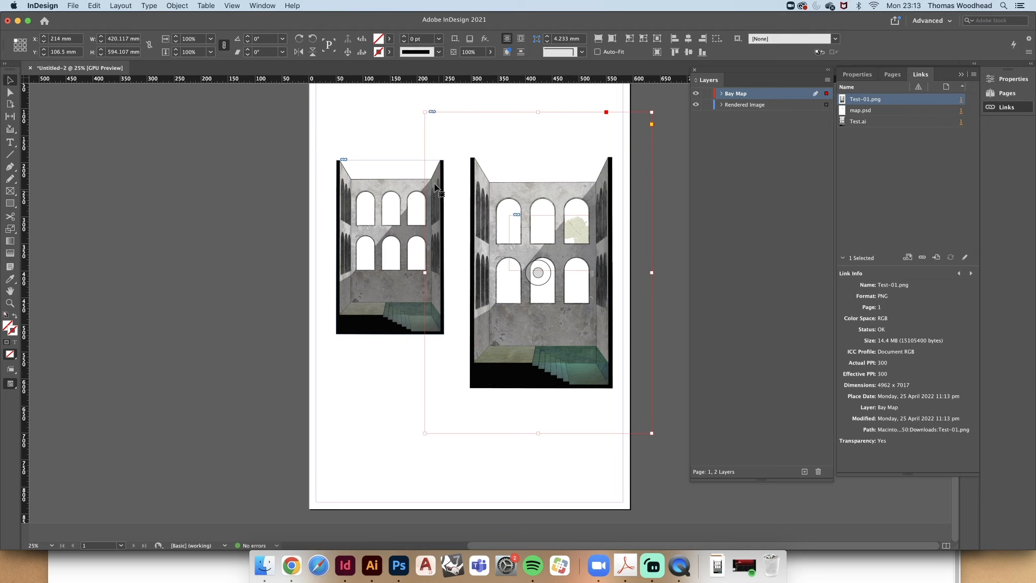
left_click(373, 117)
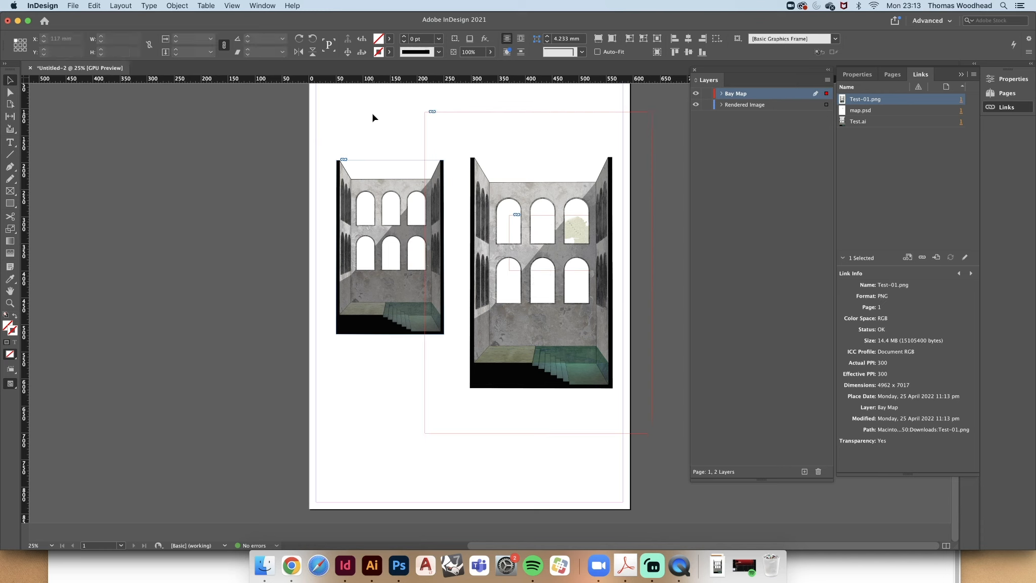
left_click(365, 202)
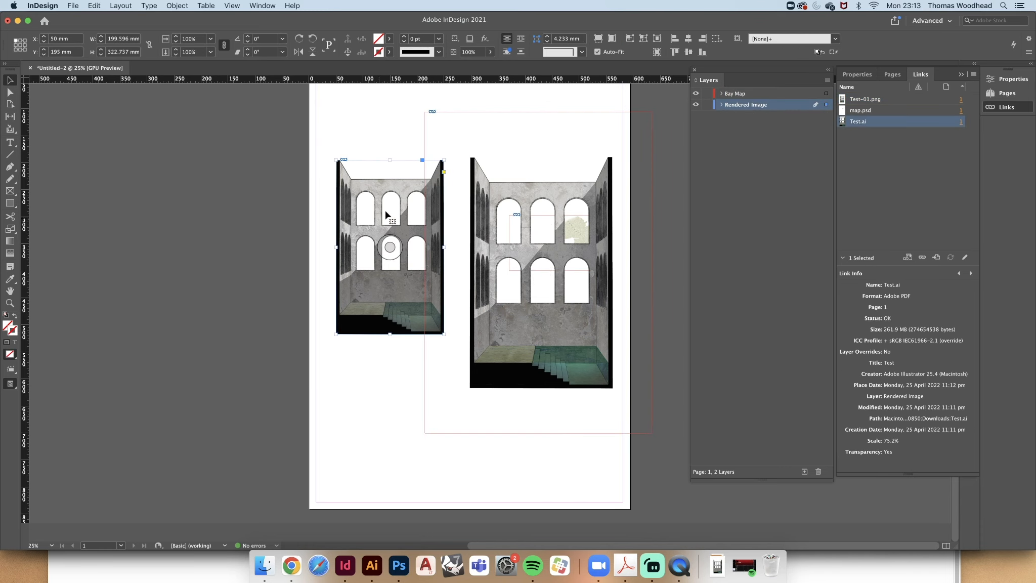
left_click(537, 271)
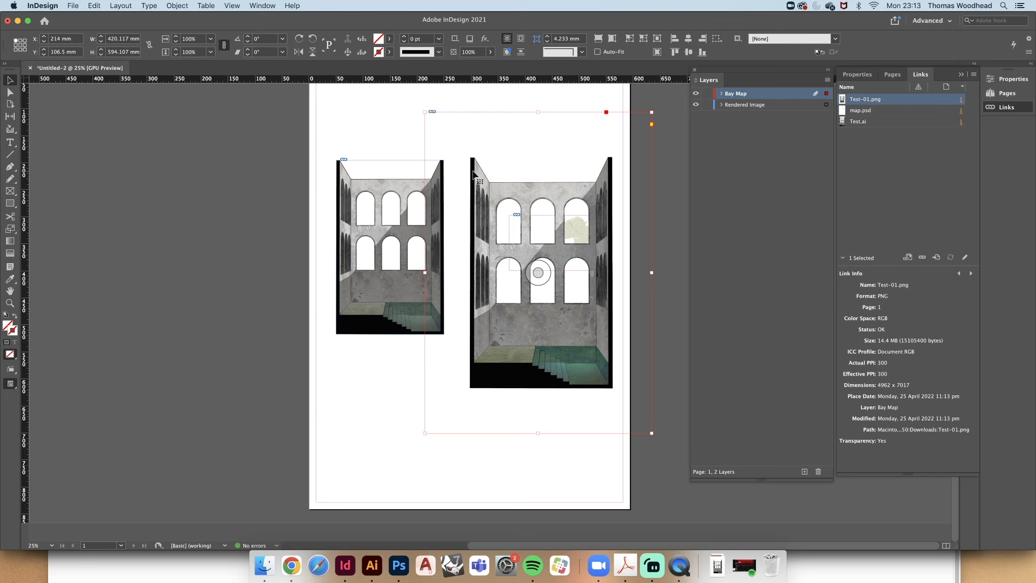
Delete the placed PNG from the page and shift the map image slightly toward the Test.ai drawing.
left_click_drag(473, 174, 482, 178)
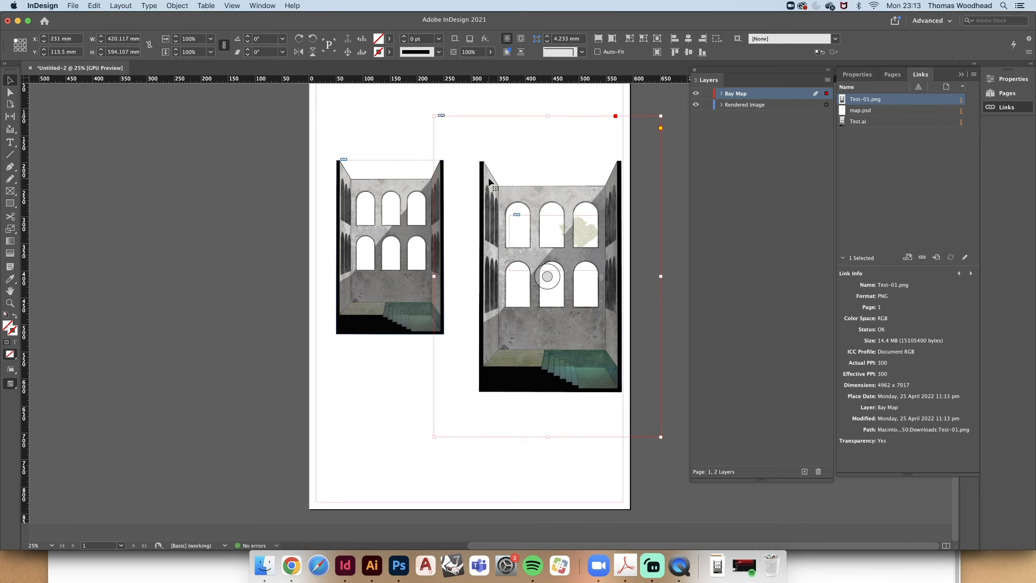
key("Delete")
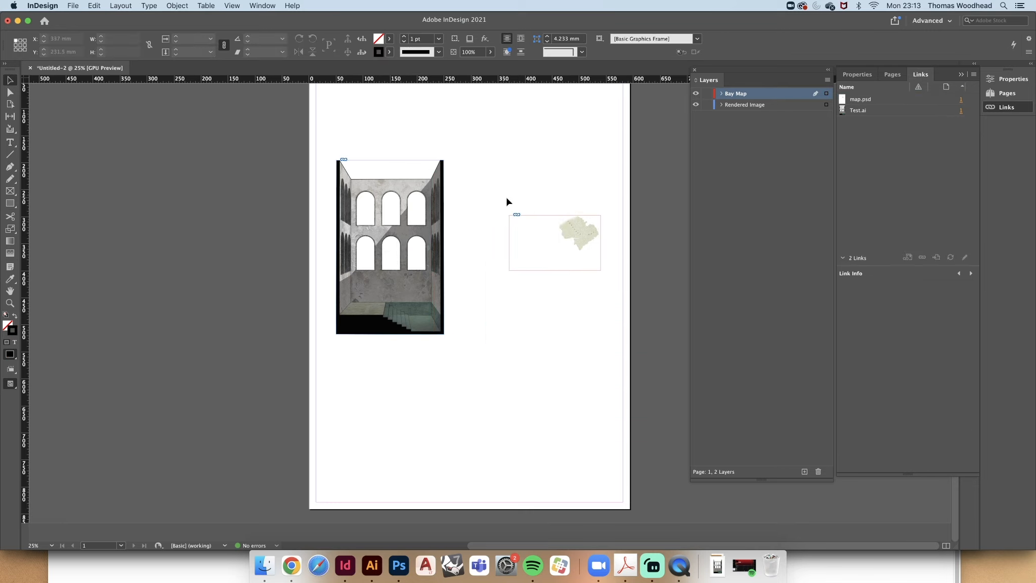
left_click_drag(583, 235, 566, 238)
left_click(555, 163)
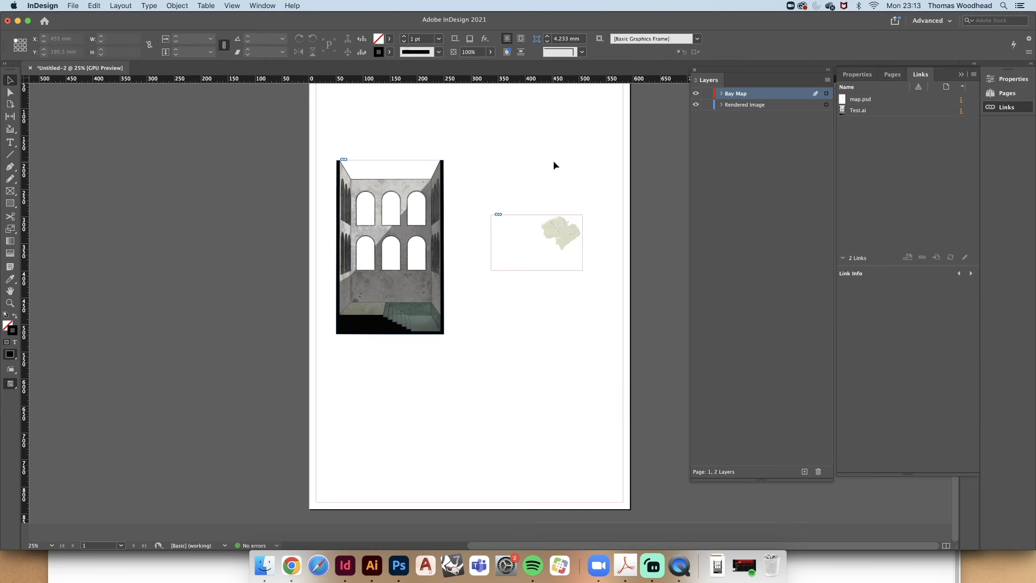
scroll(555, 165, "up", 2)
scroll(556, 167, "down", 1)
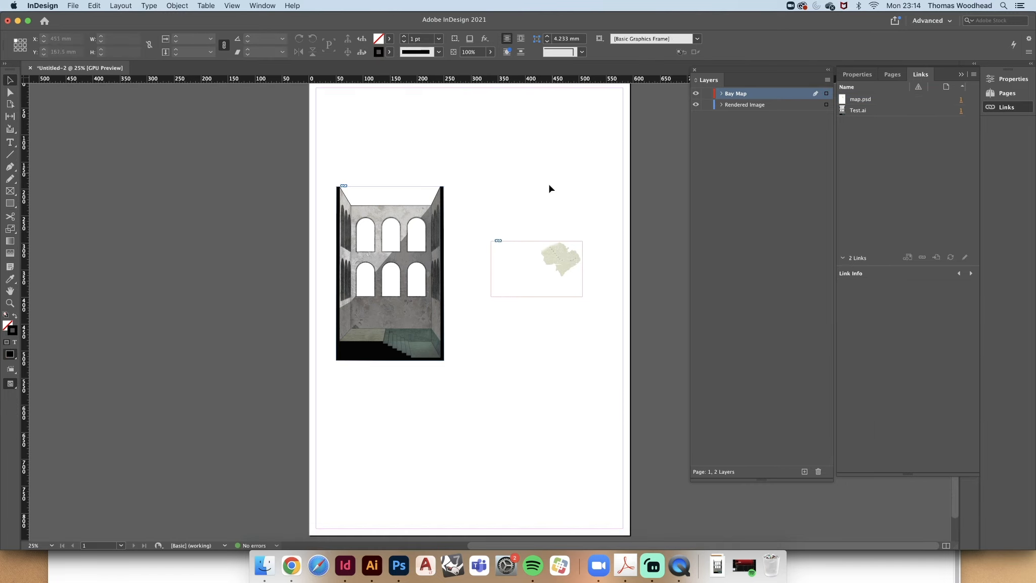
Switch to Illustrator and export the Park Everything drawing as a PNG to the Downloads folder, using all artboards.
left_click(372, 565)
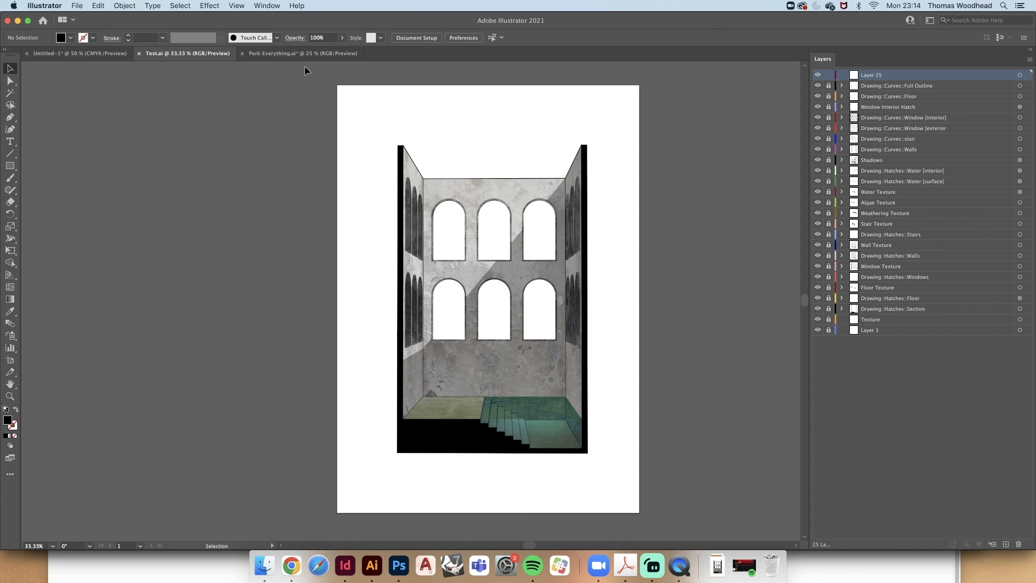
left_click(302, 54)
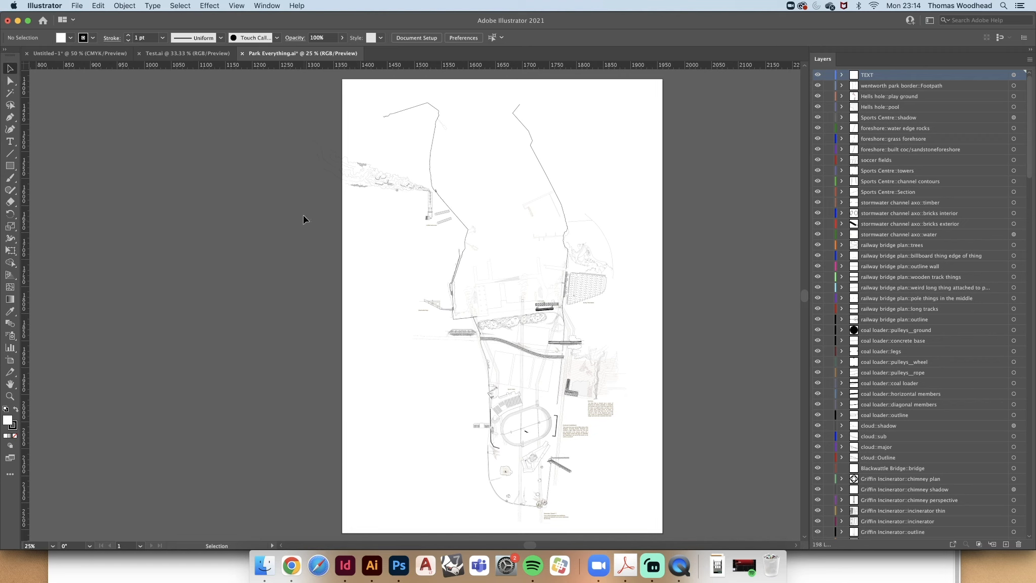
left_click(78, 6)
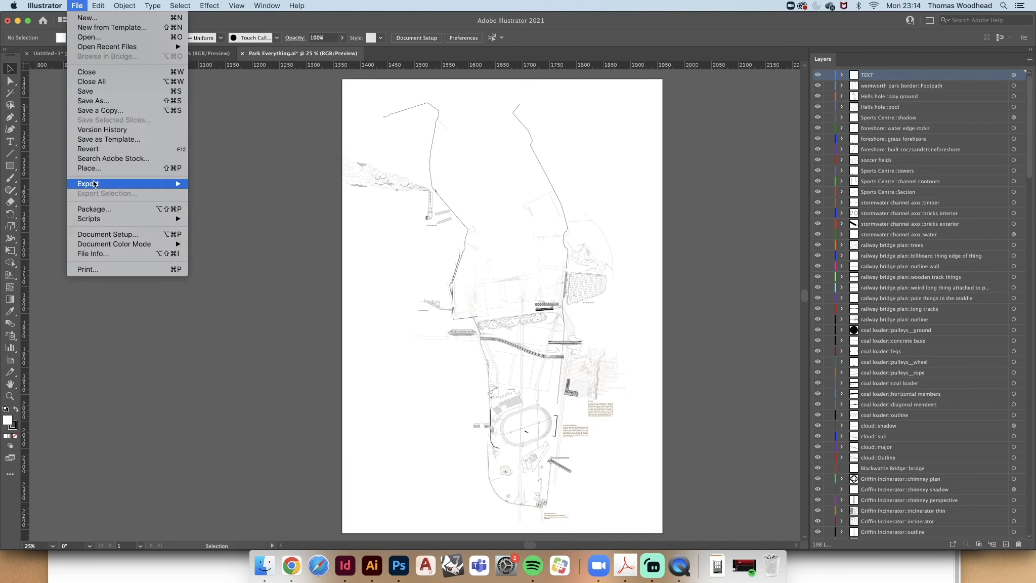
mouse_move(94, 184)
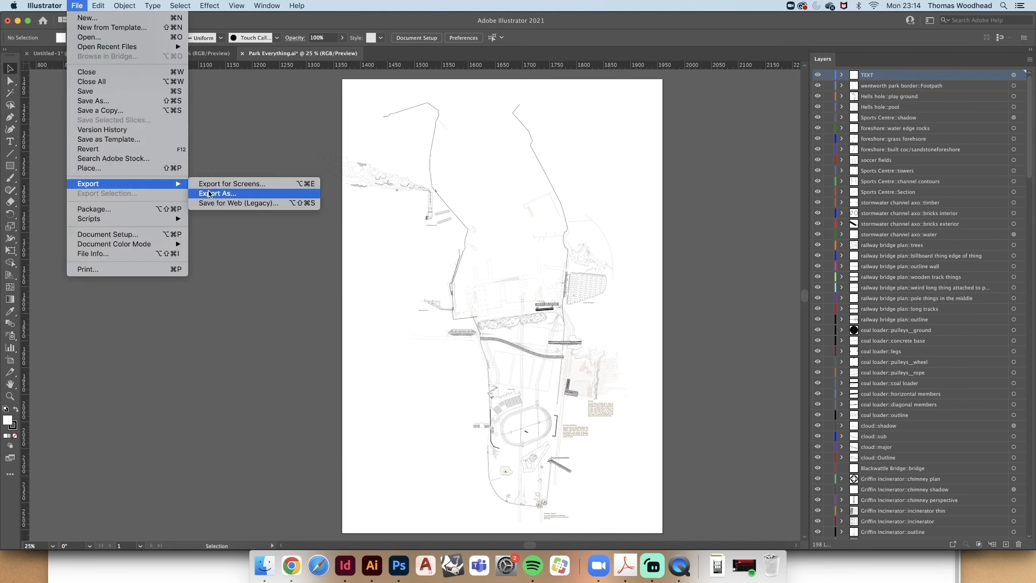
left_click(211, 194)
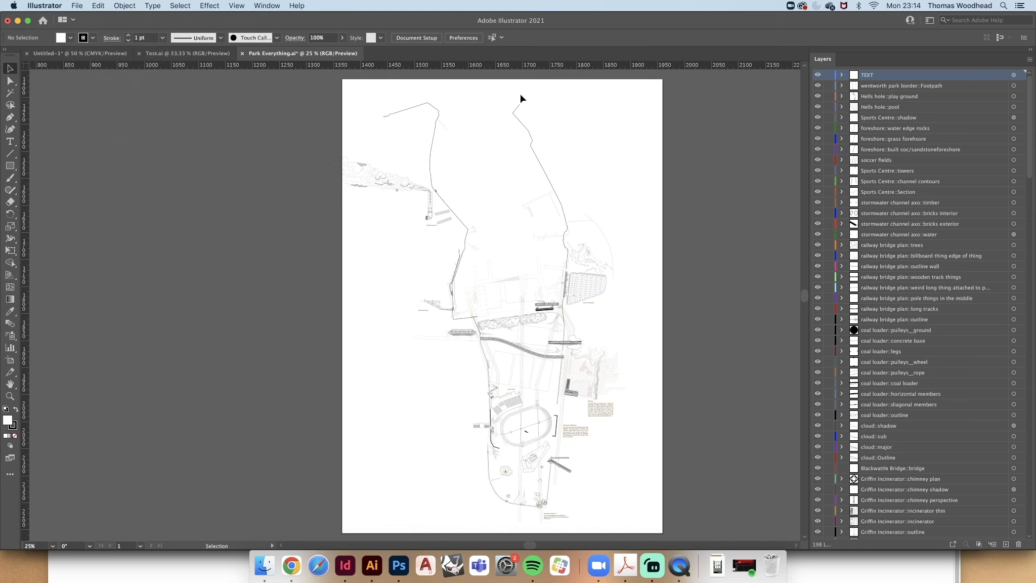
left_click(77, 6)
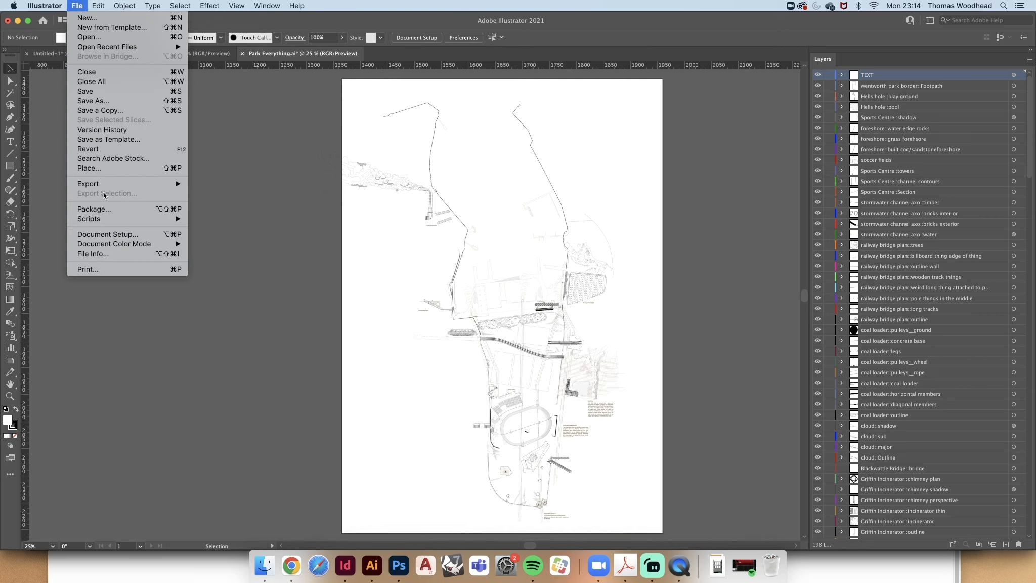
mouse_move(152, 184)
left_click(204, 194)
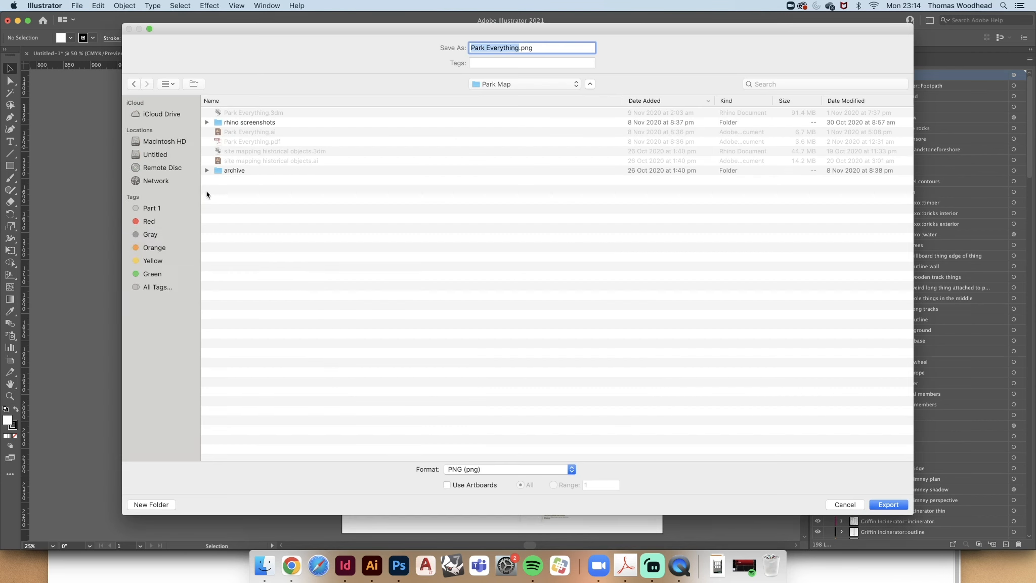
left_click(465, 485)
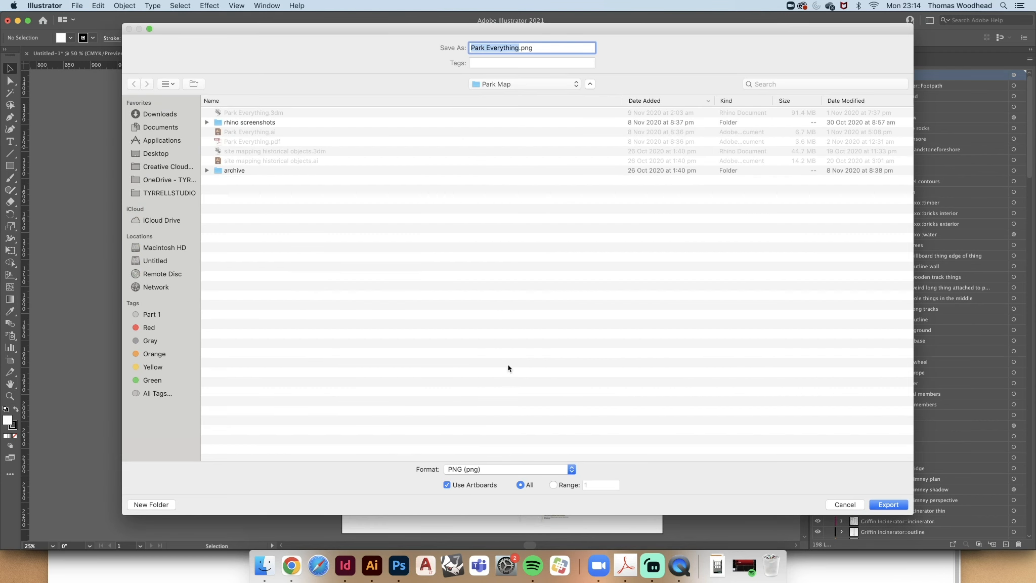
left_click(160, 115)
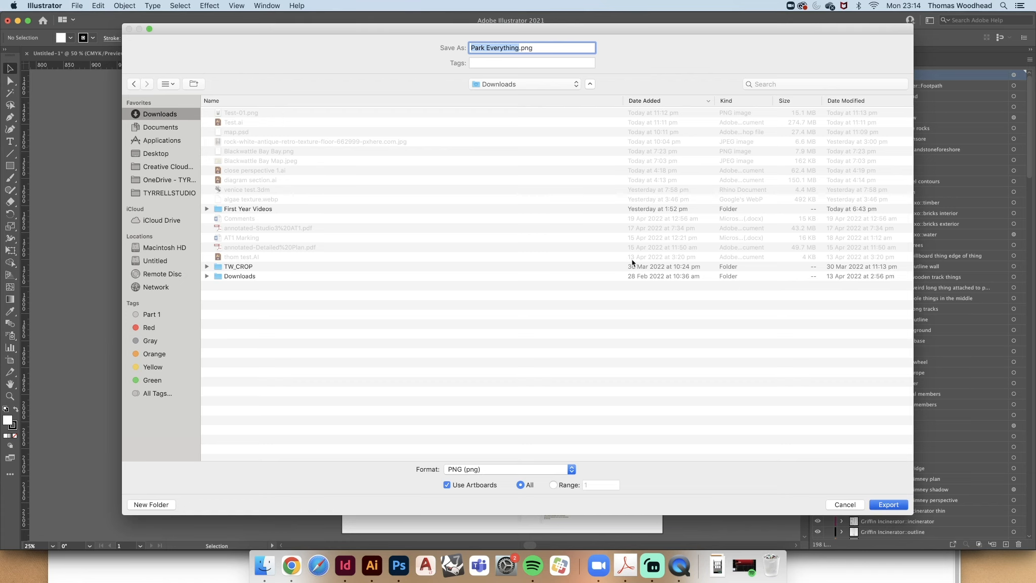
key("Return")
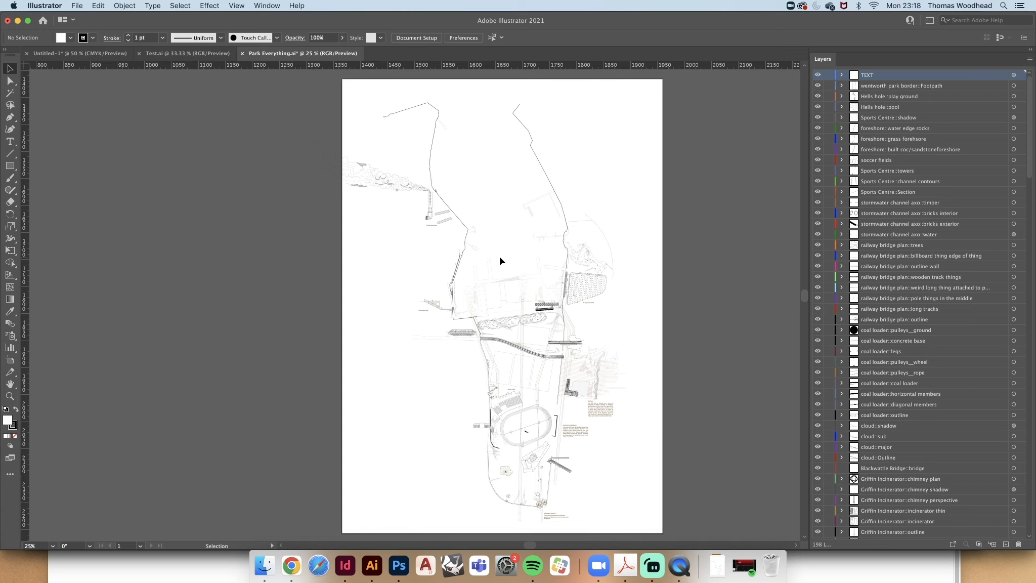
Switch to InDesign, add a layer named Background Map below Rendered Image, and lock the Bay Map and Rendered Image layers.
left_click(346, 565)
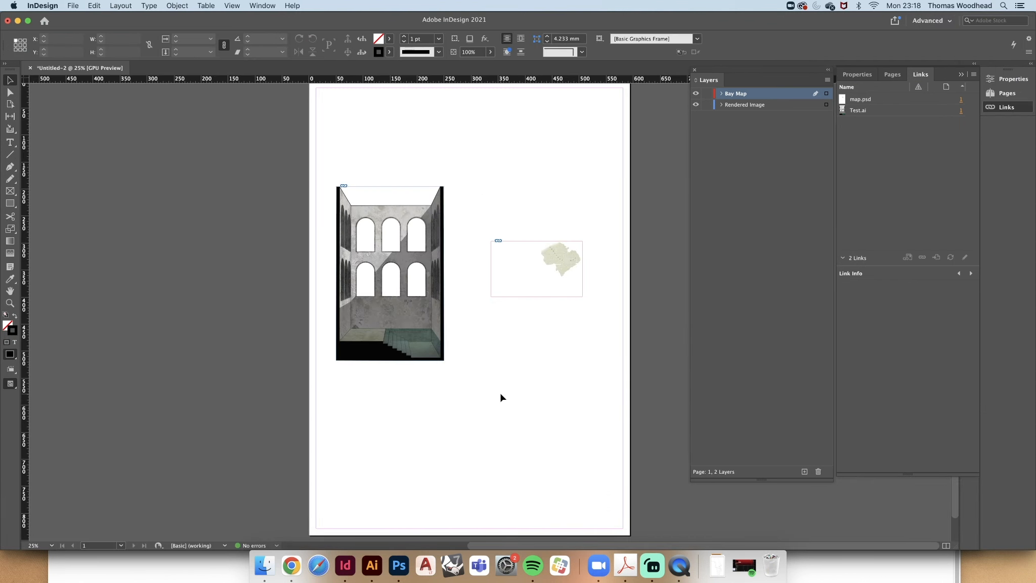
left_click(737, 105)
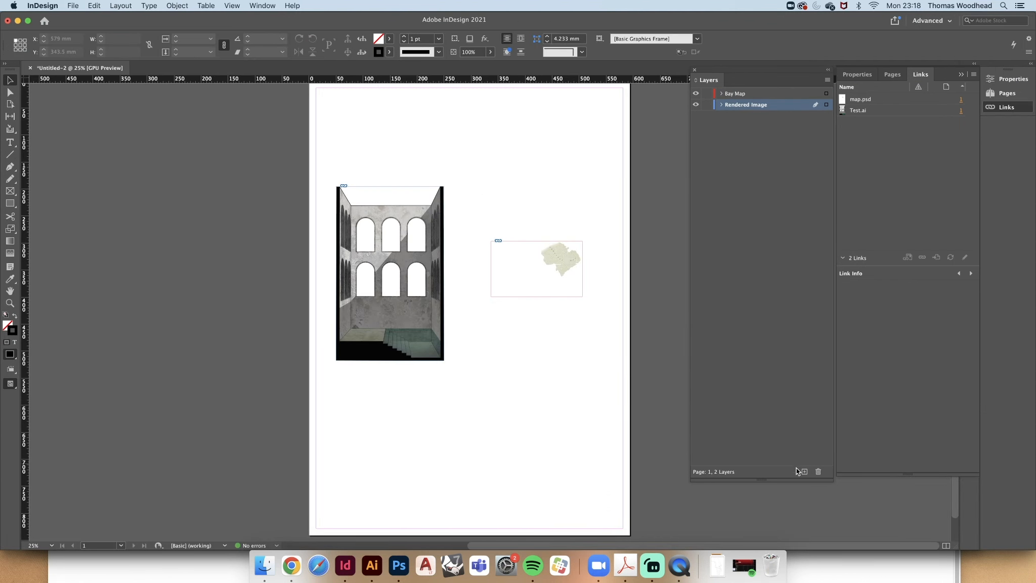
left_click(804, 472)
double_click(735, 105)
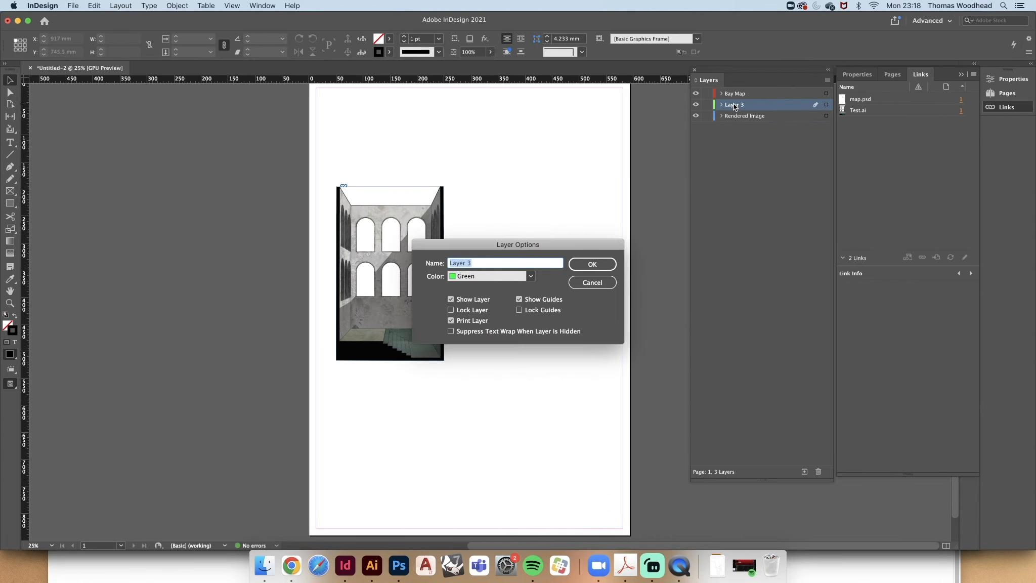
type("Backgorun")
type("d Map")
key("Return")
left_click_drag(790, 109, 788, 119)
left_click_drag(708, 94, 708, 104)
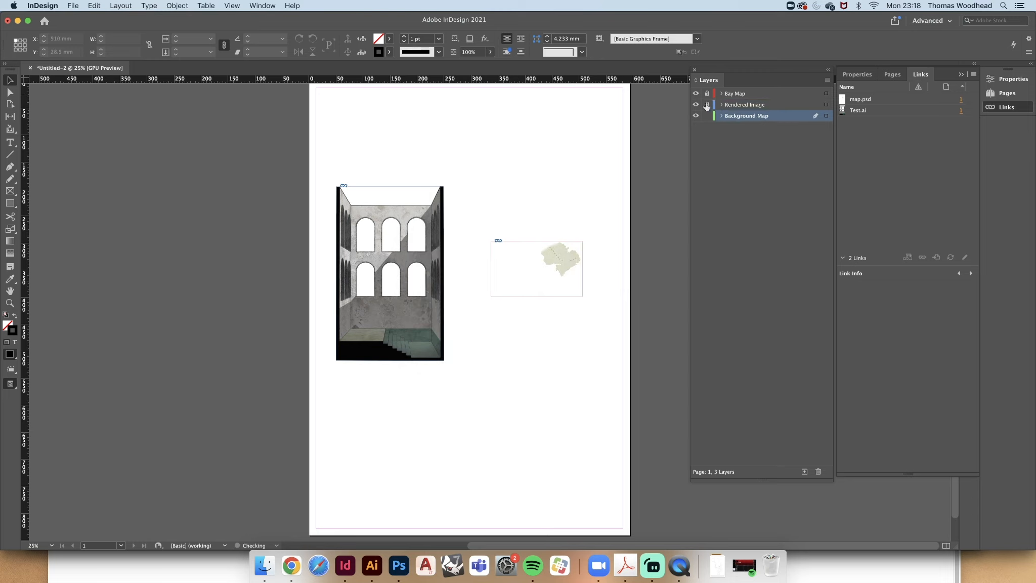
Place Park Everything-01.png from Downloads on the Background Map layer at full size, aligned with the page's upper-left corner.
left_click(72, 6)
left_click(94, 134)
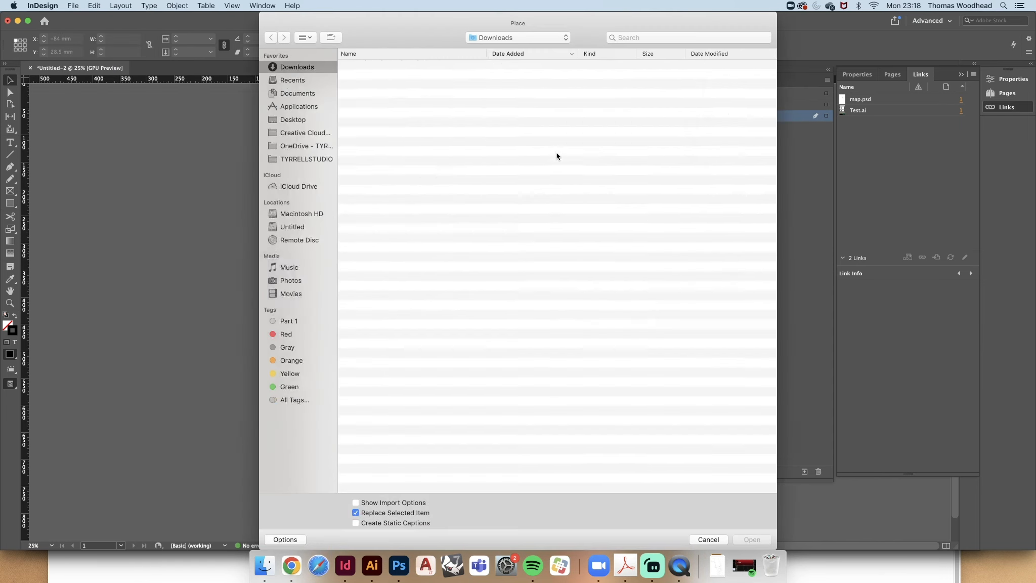
left_click(419, 67)
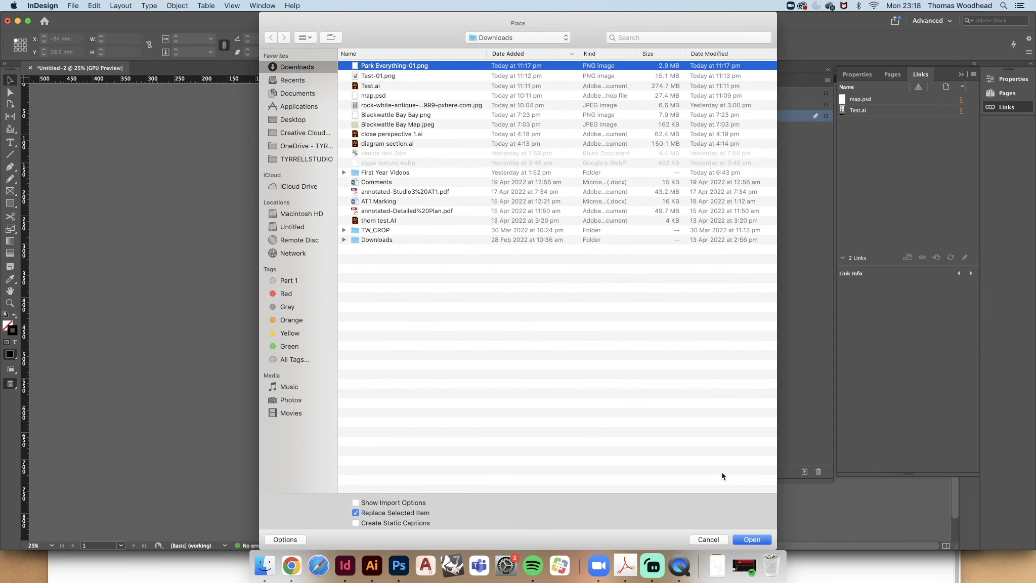
left_click(754, 539)
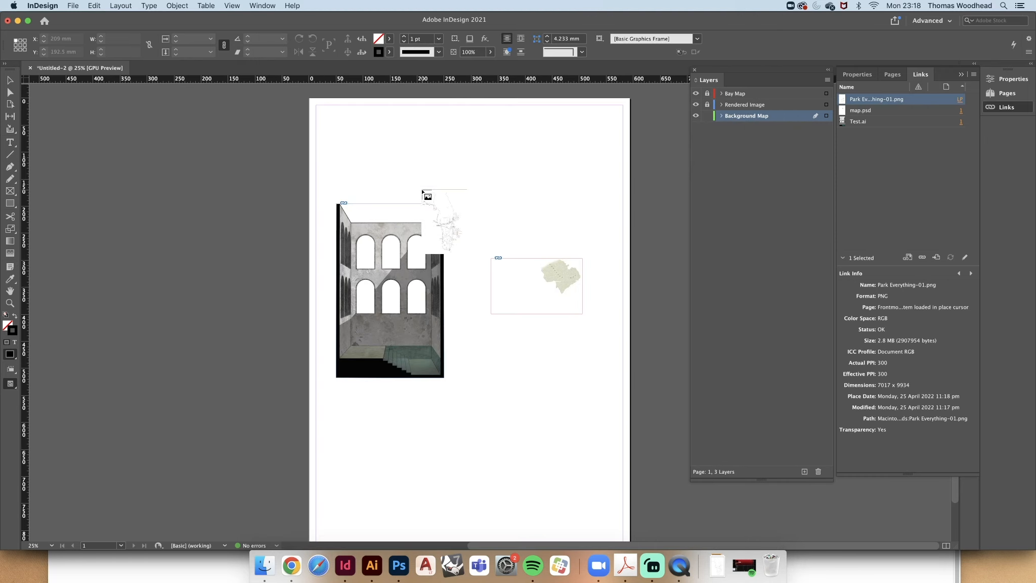
left_click(310, 99)
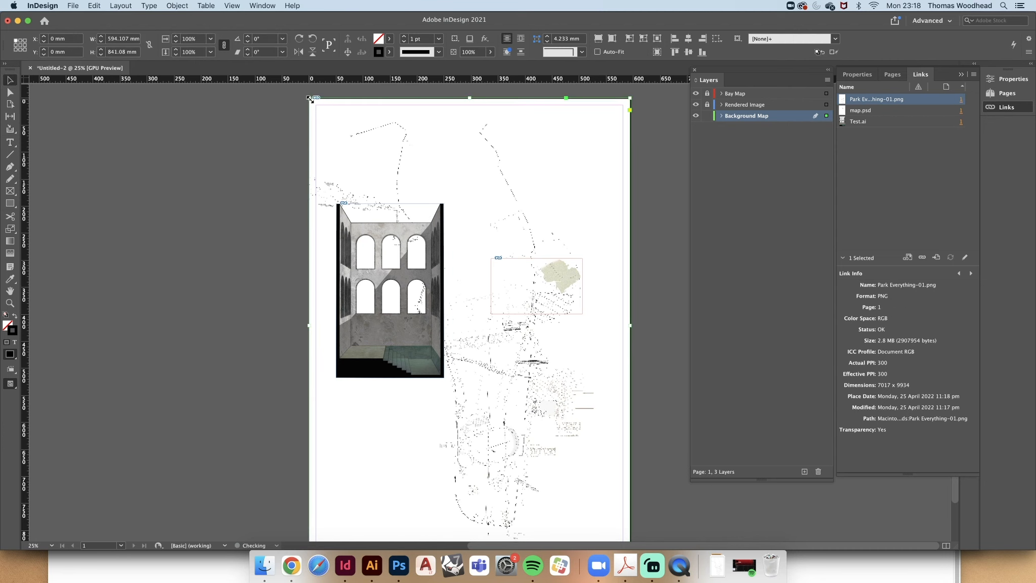
left_click_drag(482, 127, 494, 135)
left_click(652, 164)
Examine the linework of the placed Park Everything map up close and against the whole page.
scroll(568, 244, "down", 1)
scroll(528, 332, "up", 3)
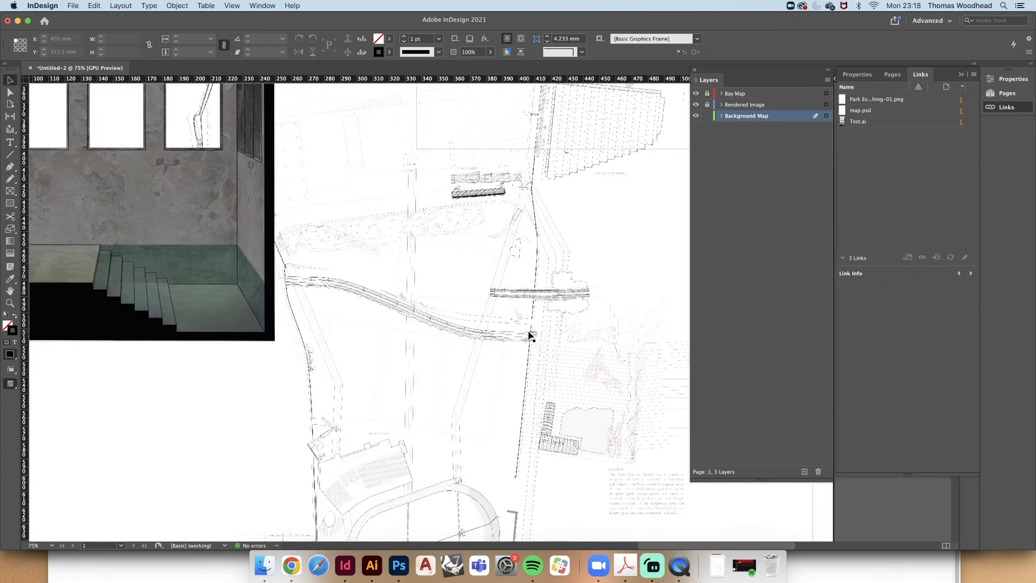
scroll(526, 320, "up", 1)
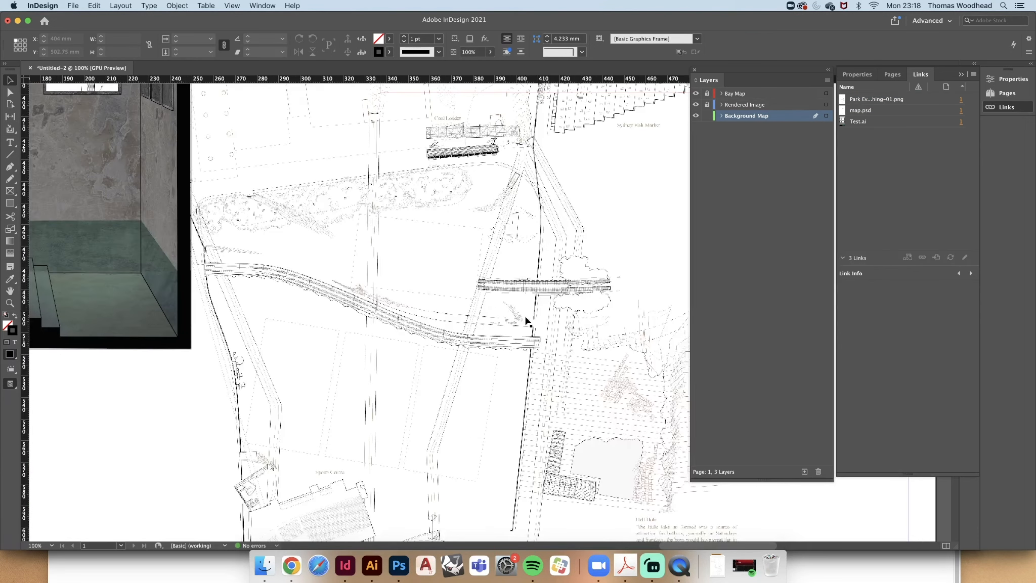
scroll(526, 321, "up", 1)
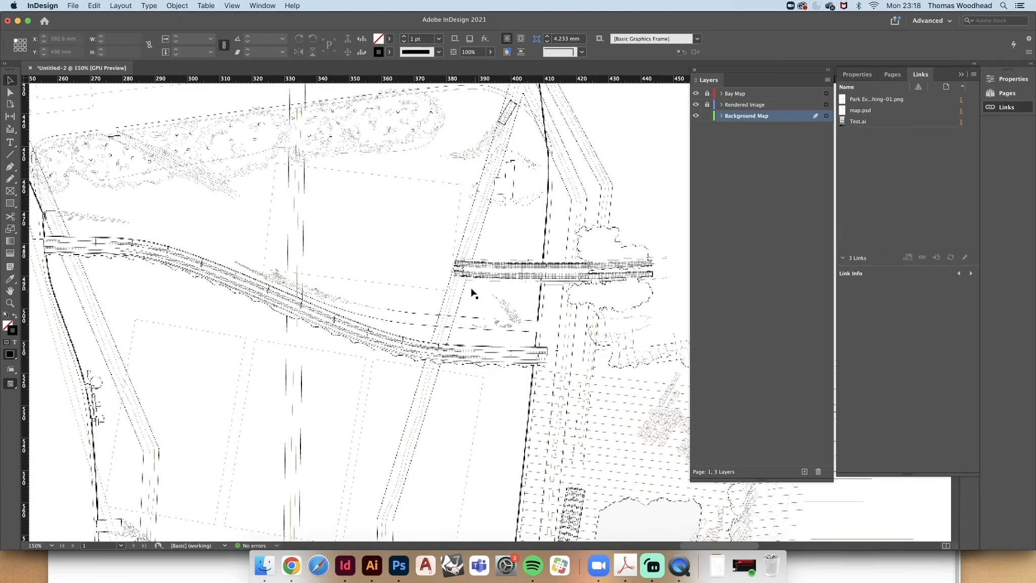
scroll(473, 293, "down", 3)
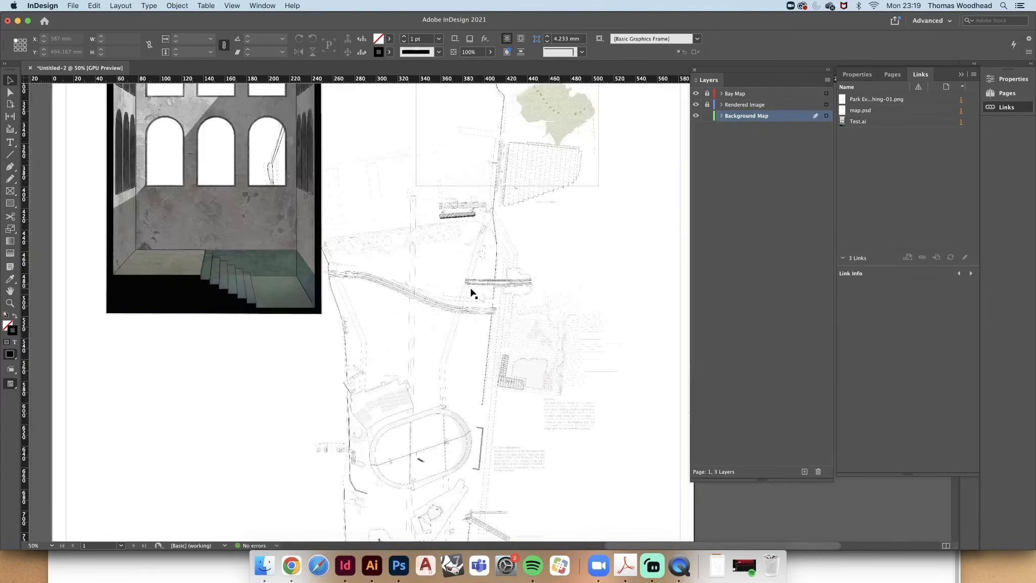
scroll(473, 292, "down", 1)
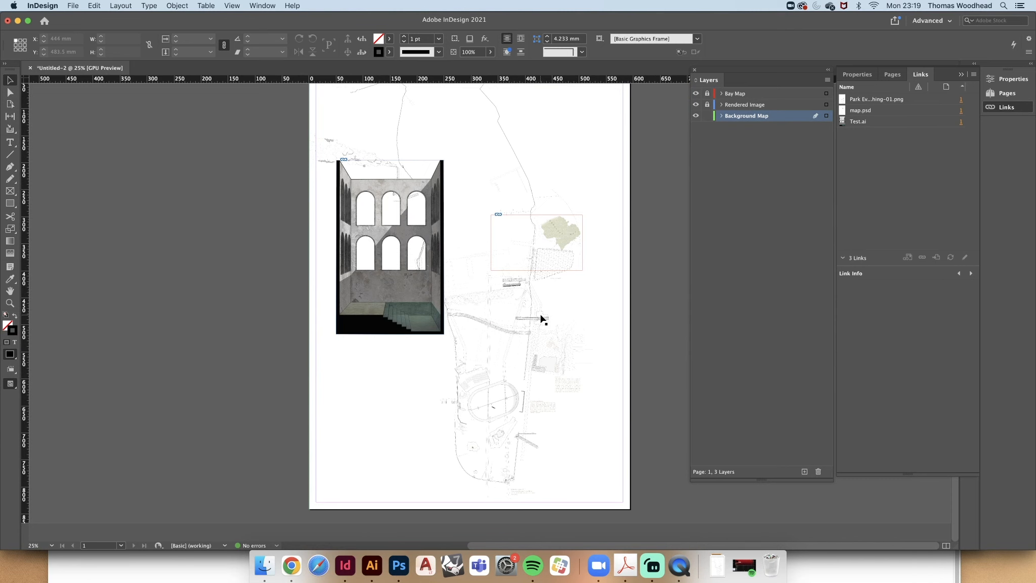
scroll(543, 320, "up", 1)
scroll(531, 321, "down", 1)
Try moving the Park Everything background map to about X -107 mm, Y -23 mm.
left_click(534, 306)
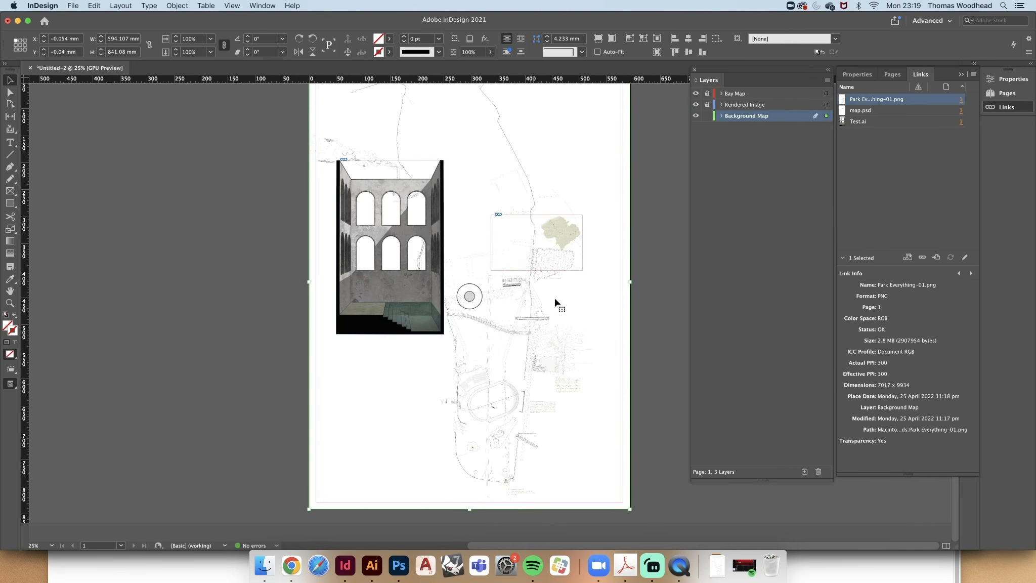
left_click(650, 262)
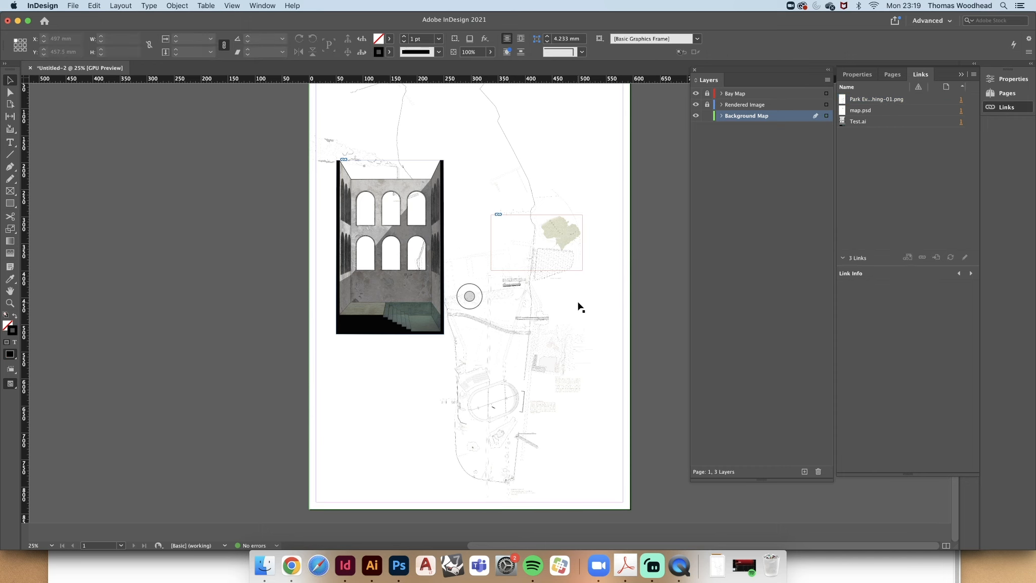
scroll(579, 296, "up", 1)
left_click_drag(563, 269, 505, 253)
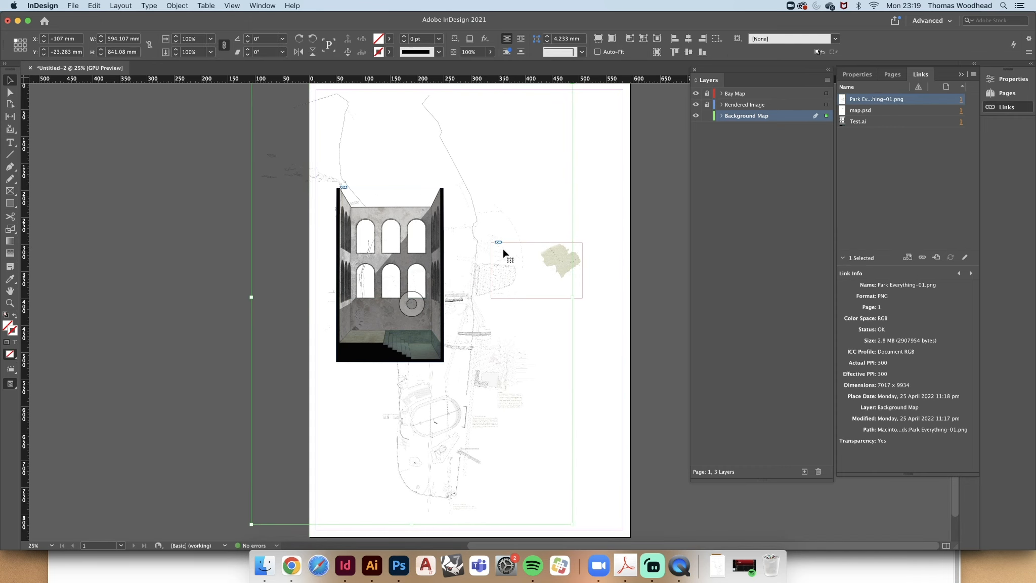
Lock the Background Map layer and unlock the Rendered Image and Bay Map layers.
left_click(708, 116)
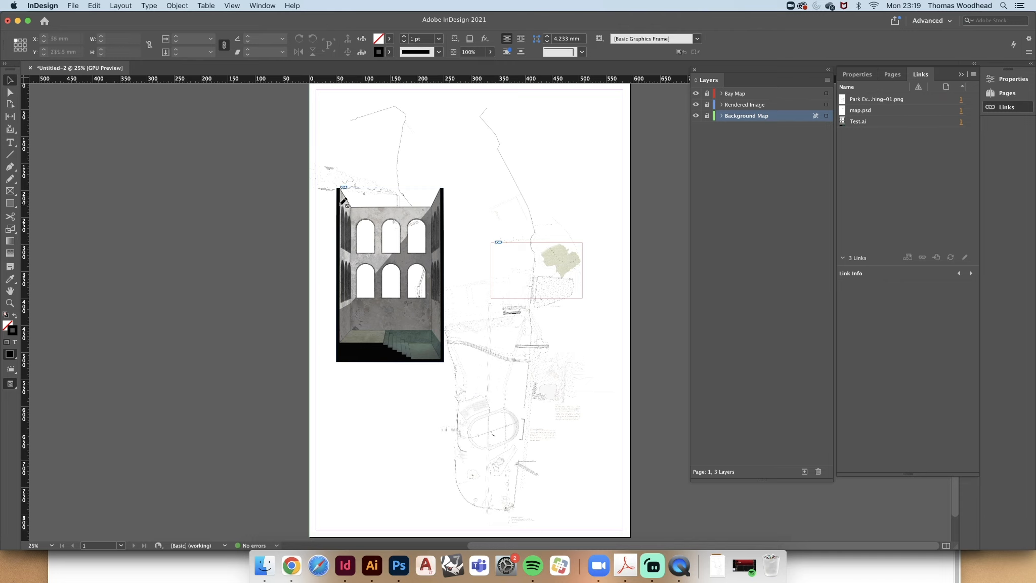
left_click(708, 104)
left_click(707, 93)
left_click(471, 256)
left_click_drag(470, 256, 470, 256)
Scale the Test.ai image down to 55.4% near the page centre and move the bay map image over it.
left_click_drag(378, 218, 407, 263)
left_click_drag(566, 262, 476, 320)
left_click(676, 240)
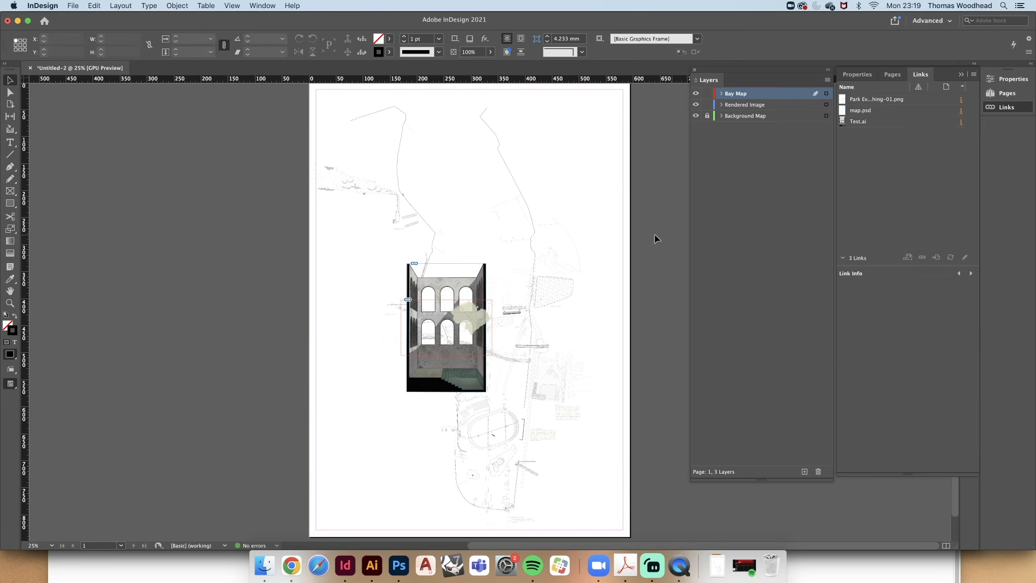
Shift the Test.ai image up and to the left, and move the bay map image to about X 197 mm, Y 385.5 mm.
left_click_drag(458, 281, 439, 259)
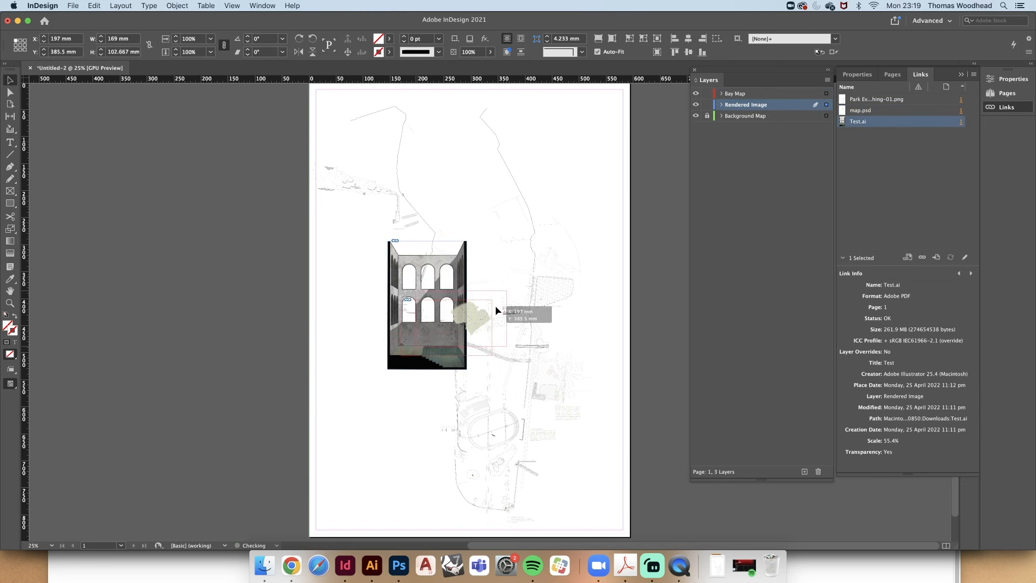
left_click(481, 310)
left_click(678, 213)
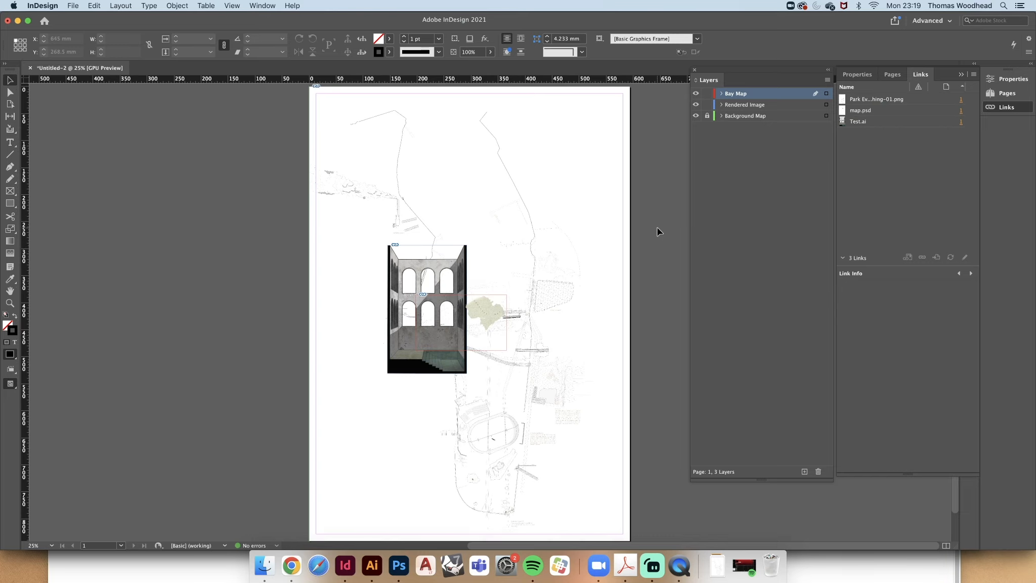
Save the document as Test Composite in the Downloads folder in InDesign 2021 document format.
left_click(74, 6)
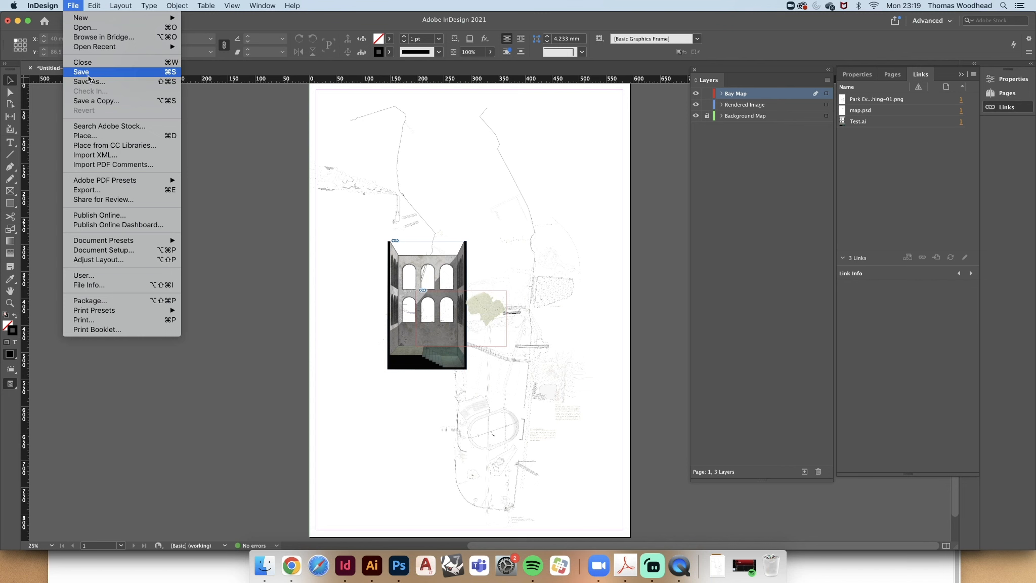
left_click(87, 71)
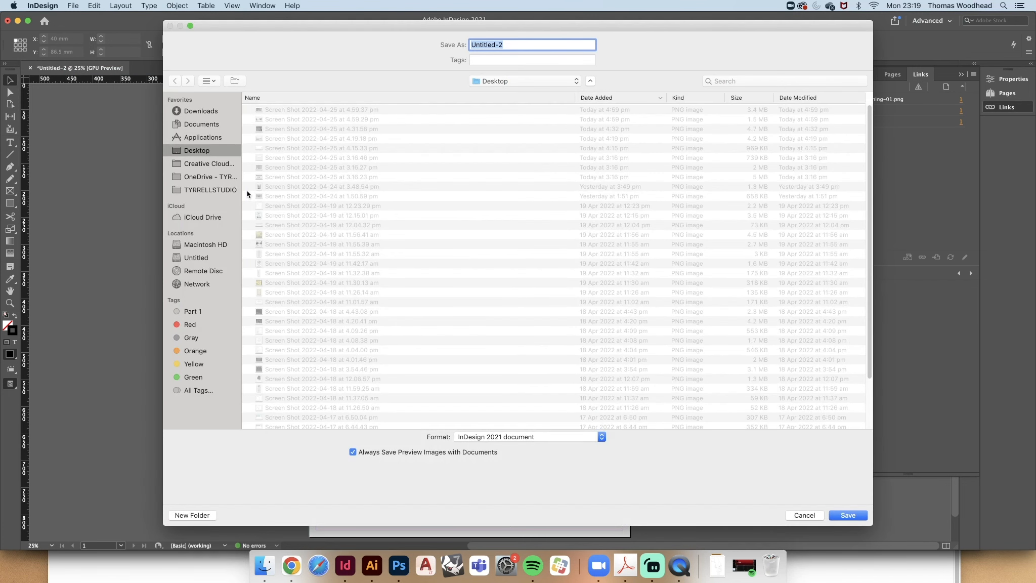
type("Test Composite")
left_click(193, 112)
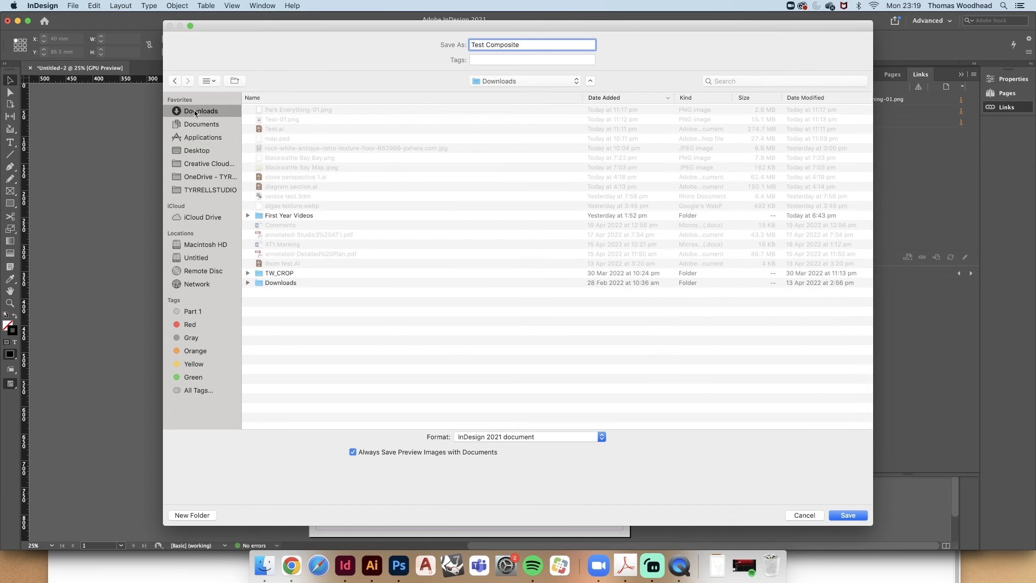
left_click(844, 515)
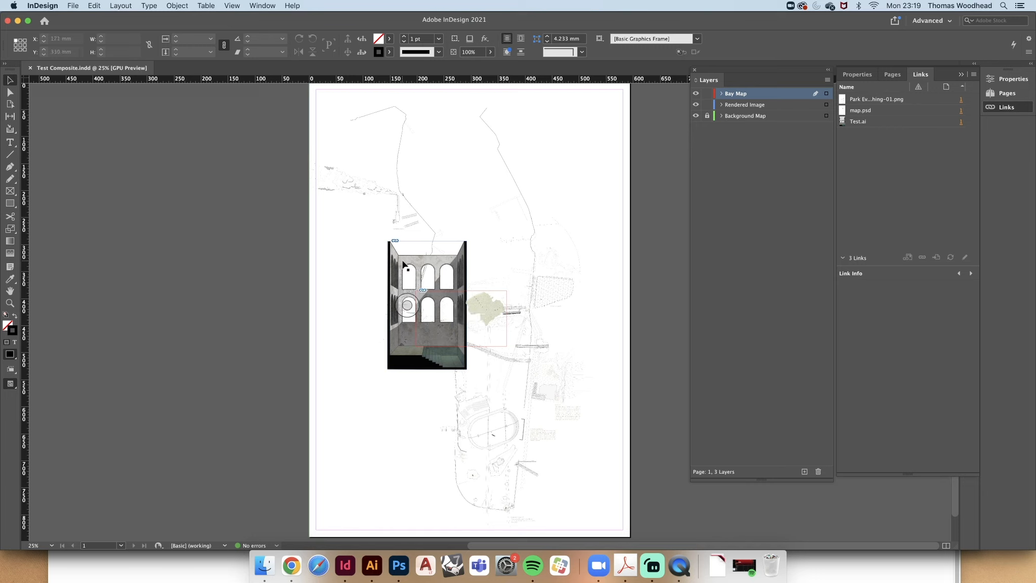
Review the link information of Park Everything-01.png, map.psd and Test.ai in turn.
left_click(873, 99)
left_click(870, 111)
left_click(870, 121)
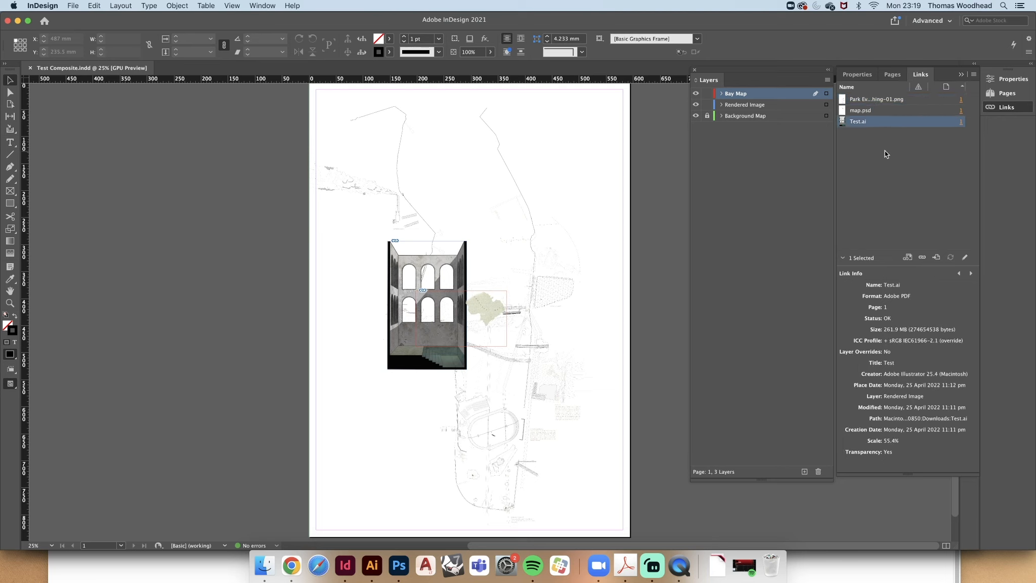
left_click(428, 306)
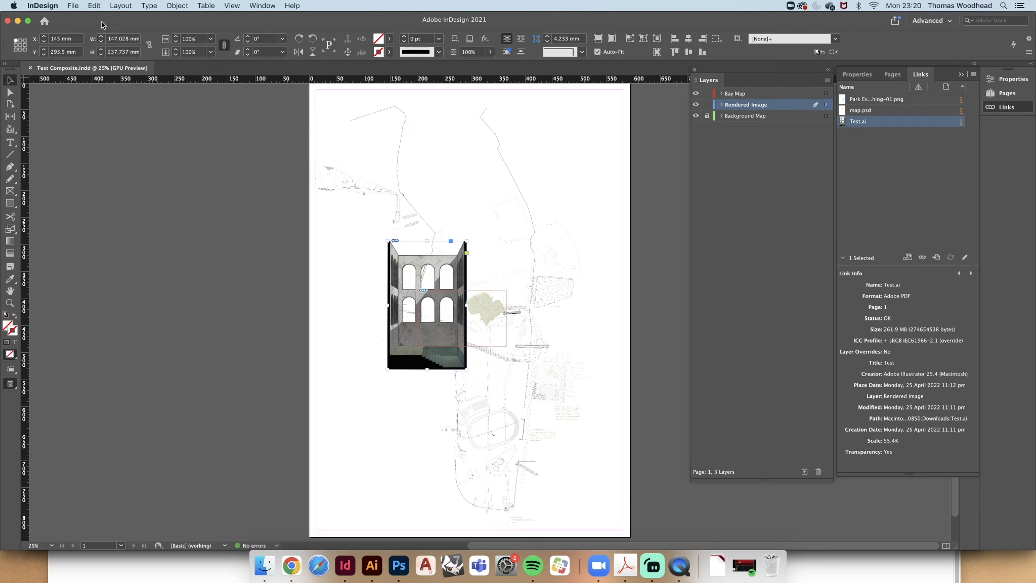
left_click(72, 6)
left_click(255, 160)
Switch to Finder and examine the source files in the Downloads folder, including Test.ai, Test-01.png, Park Everything-01.png and map.psd, before returning to InDesign.
left_click(265, 564)
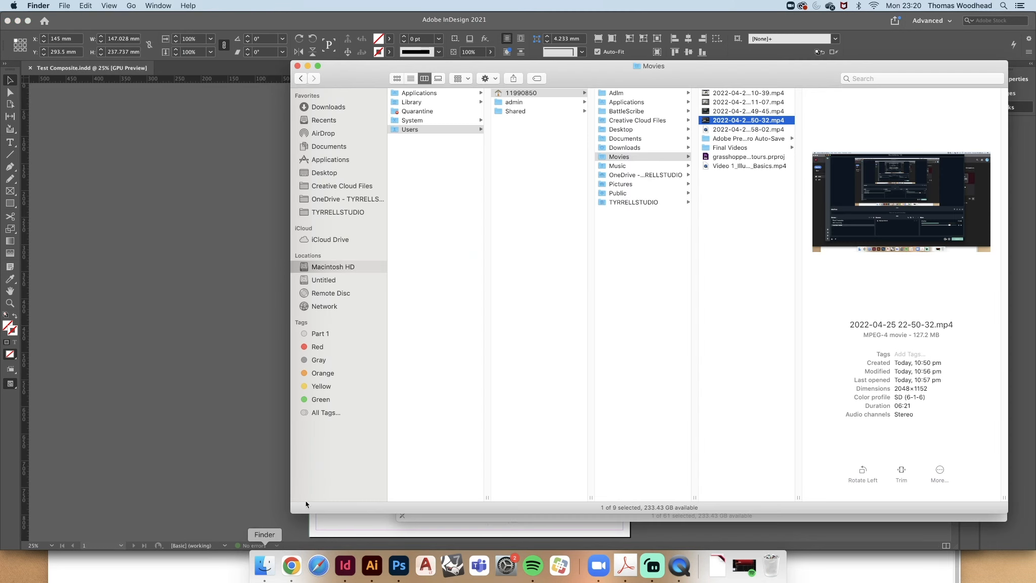
left_click(319, 107)
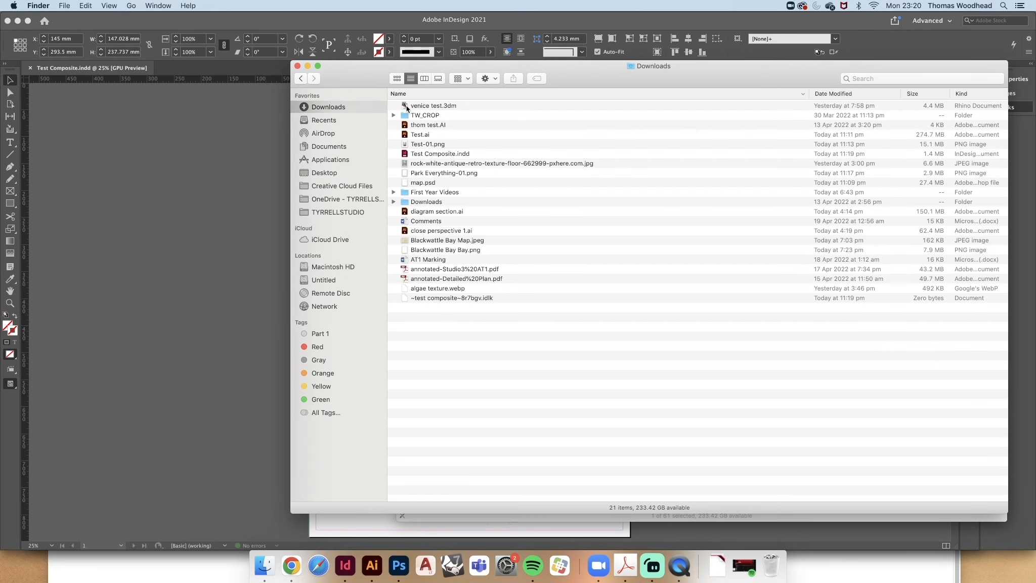
left_click(423, 134)
left_click(428, 144)
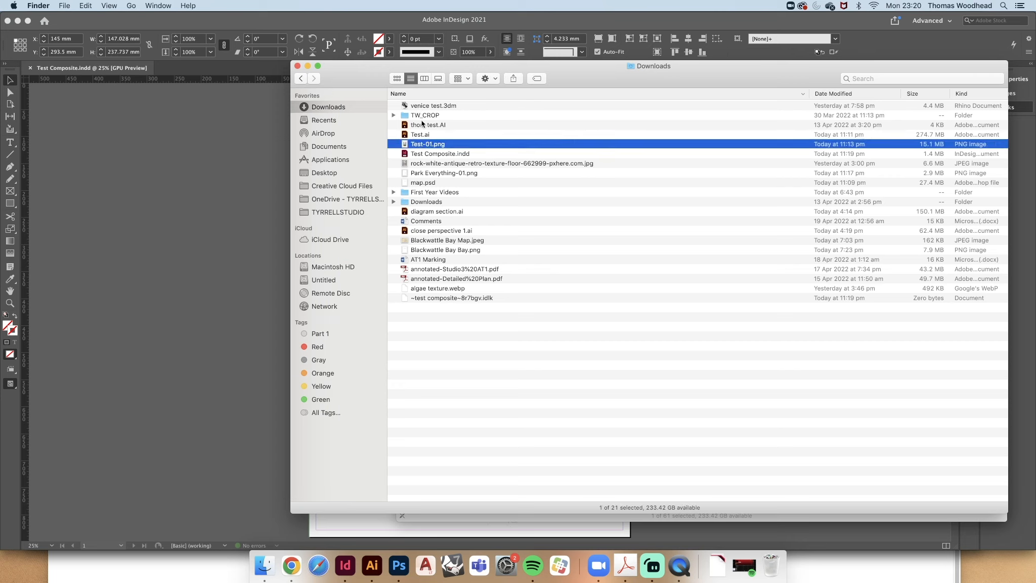
key("Down")
key("Down")
key("Down")
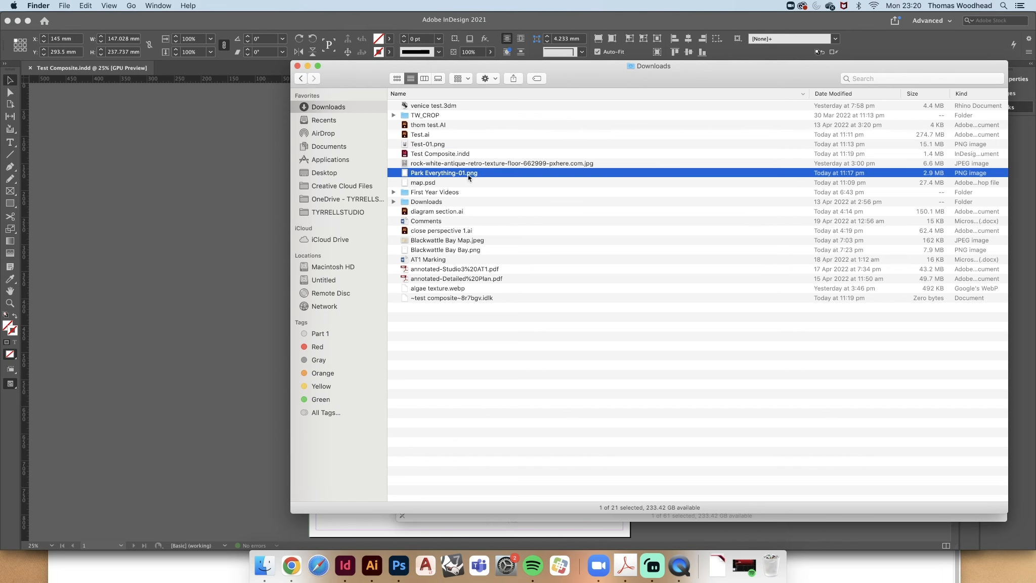
left_click(419, 186)
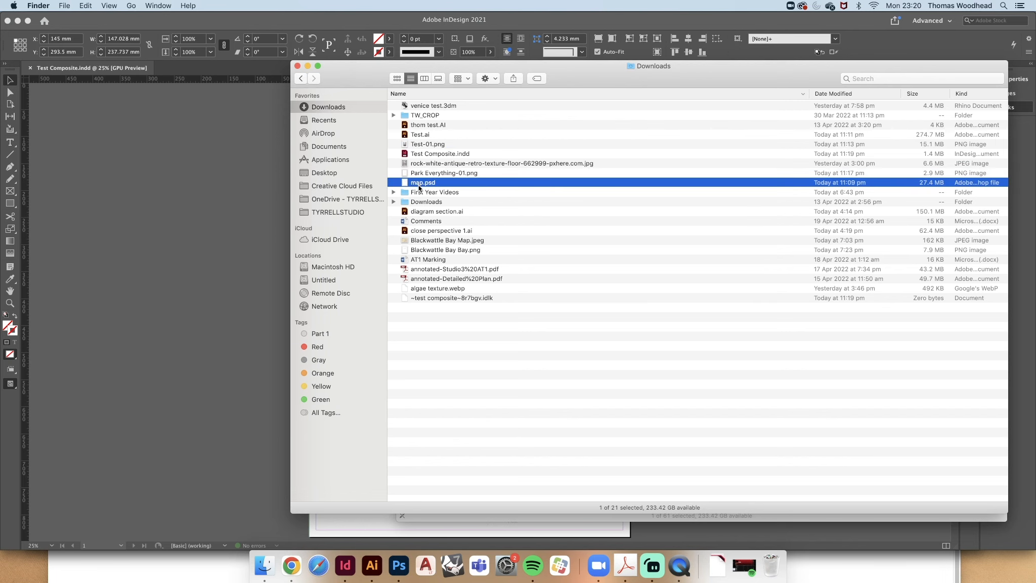
left_click(244, 192)
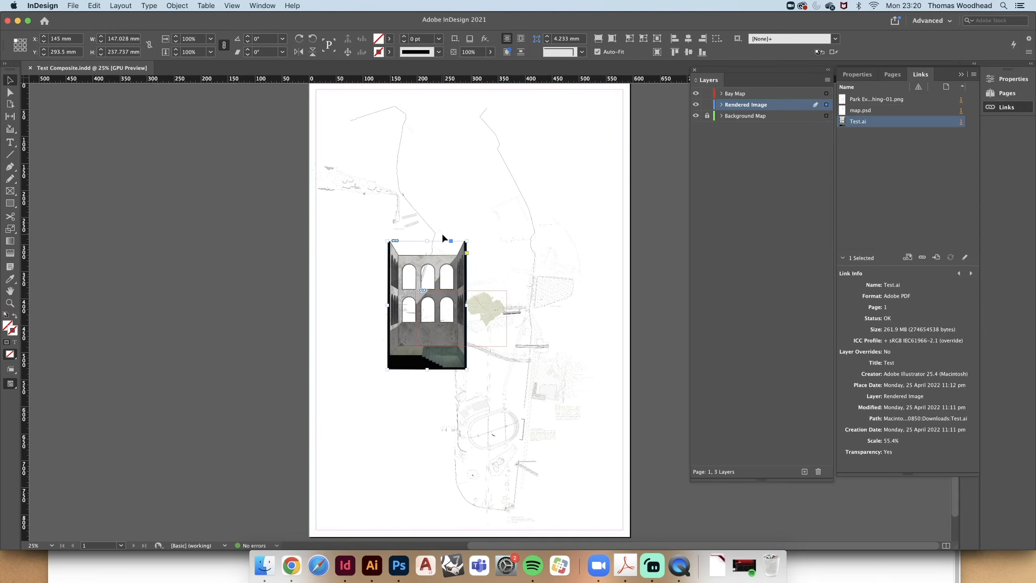
left_click(666, 152)
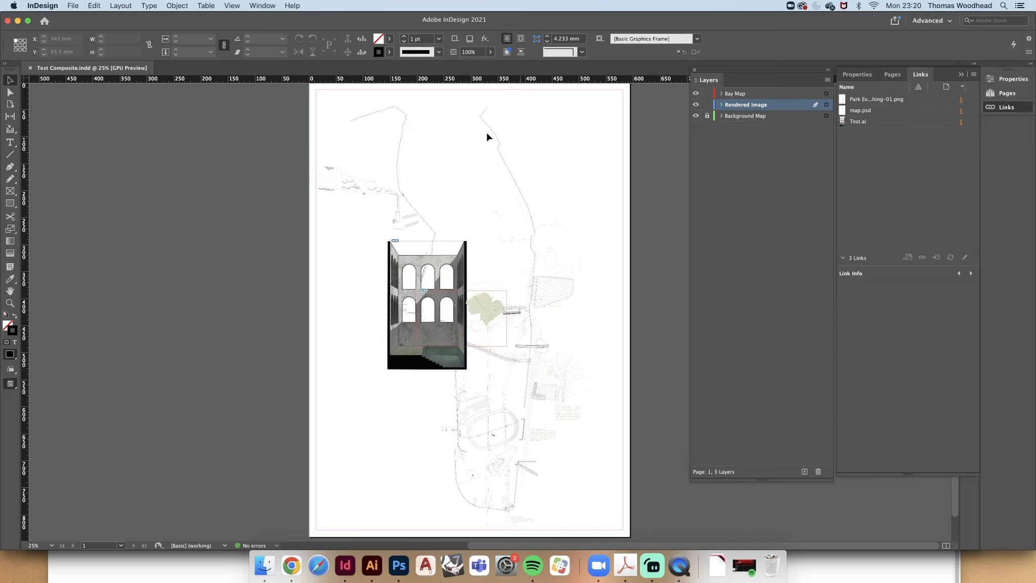
left_click(70, 4)
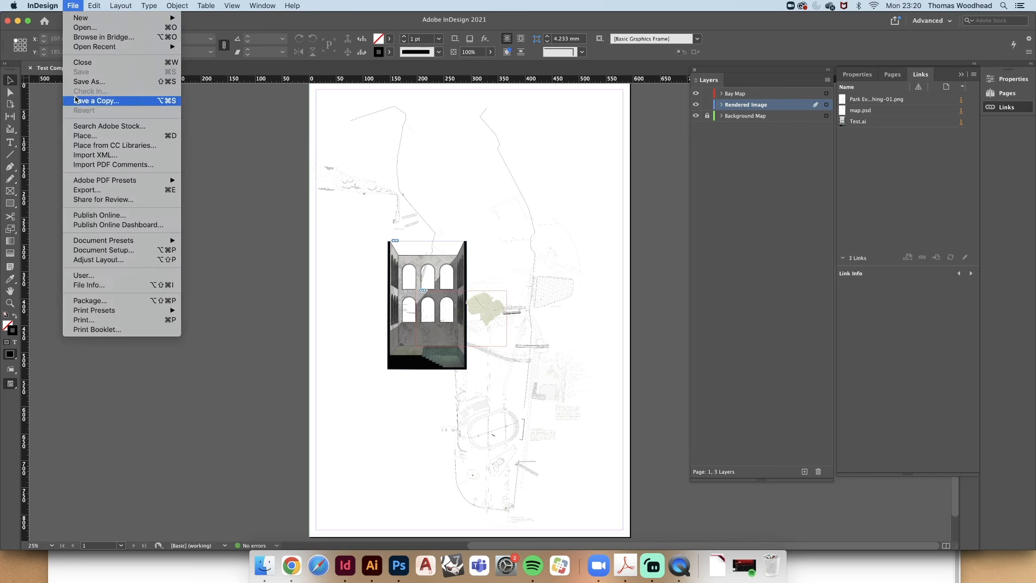
left_click(237, 128)
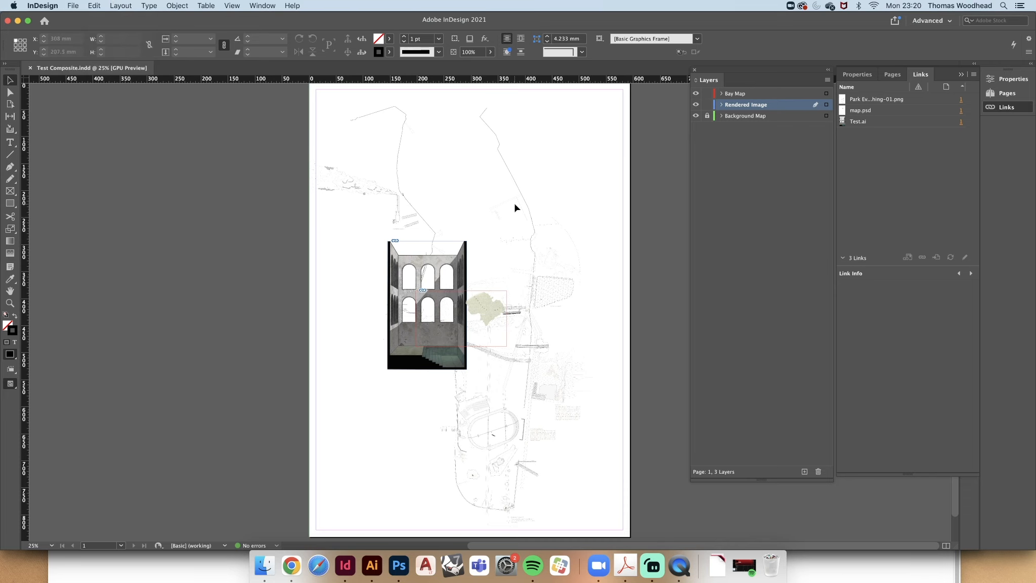
left_click(72, 5)
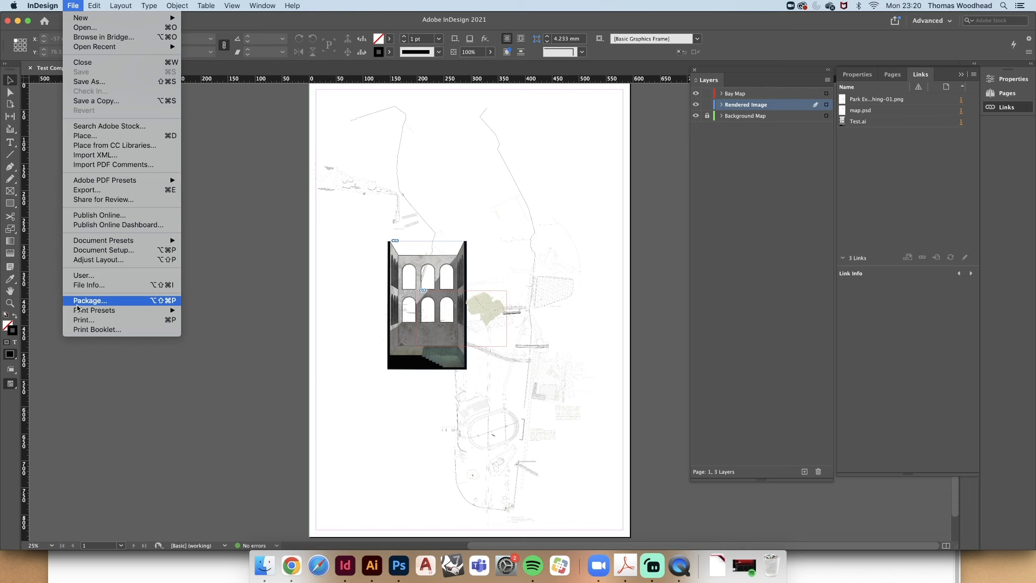
left_click(260, 293)
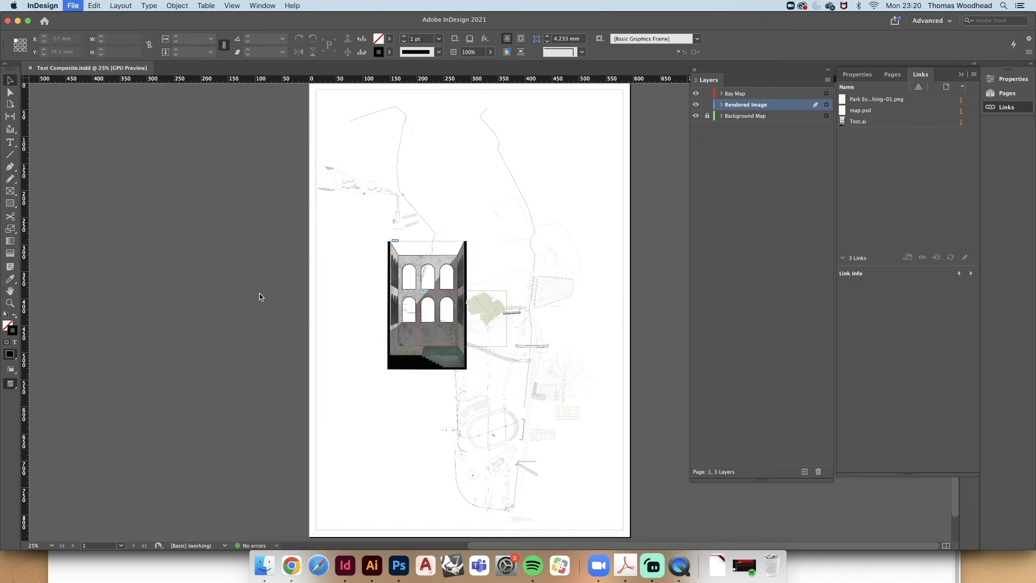
Package the document as Test Composite Folder in Downloads, including linked graphics, an IDML file and a print PDF with the [PDF/X-3:2002] preset.
left_click(73, 5)
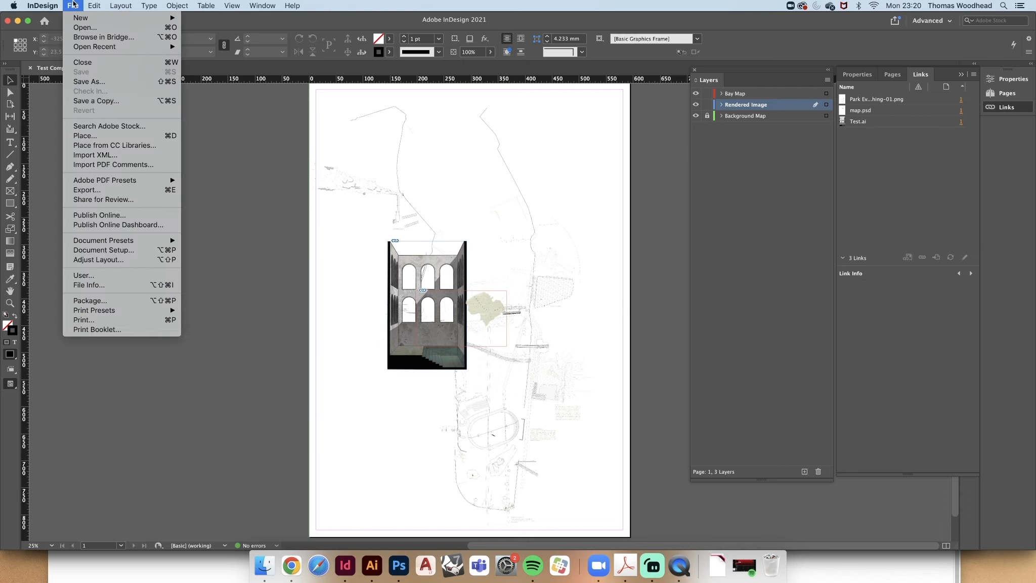
left_click(87, 302)
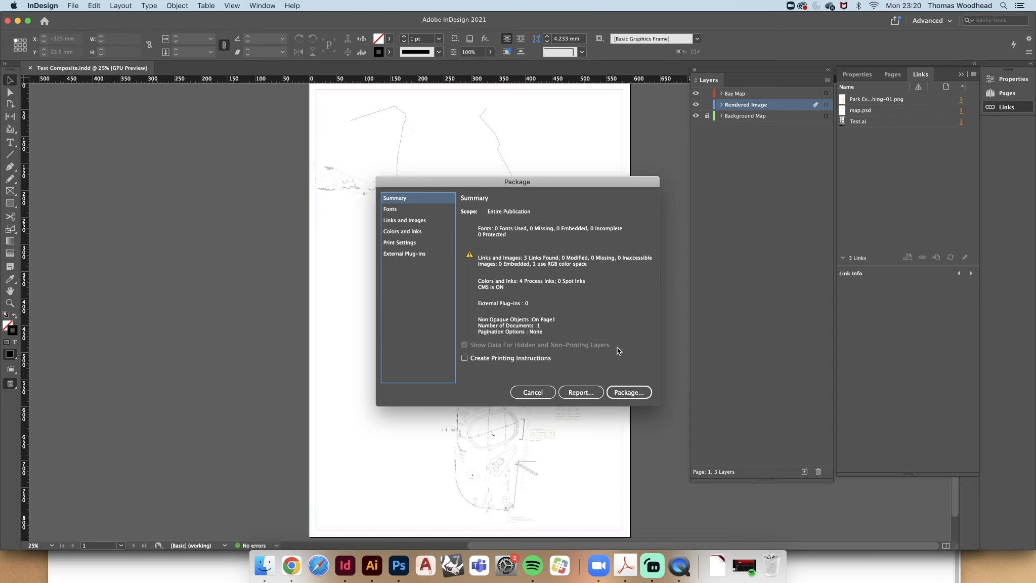
left_click(630, 394)
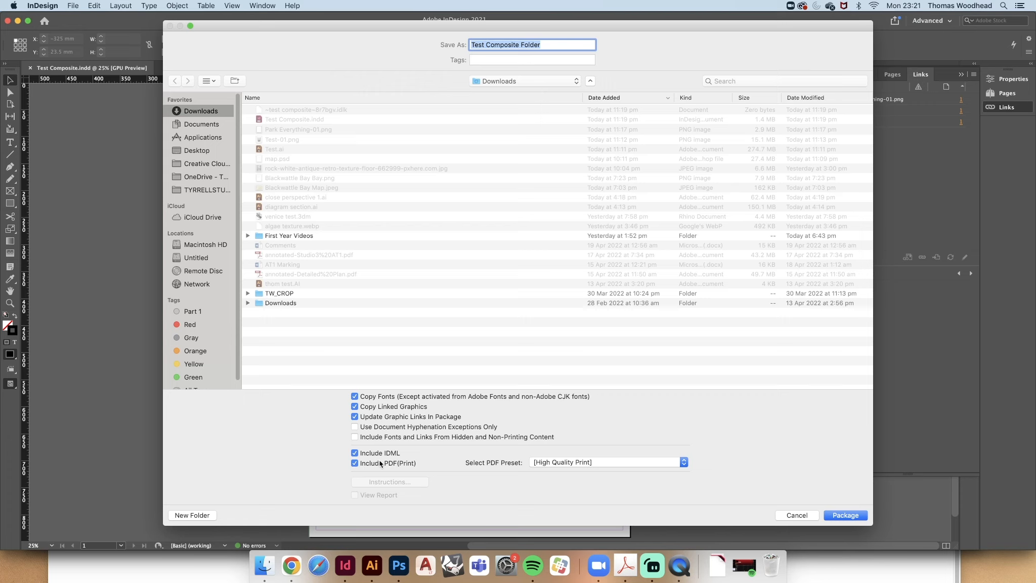
left_click(538, 463)
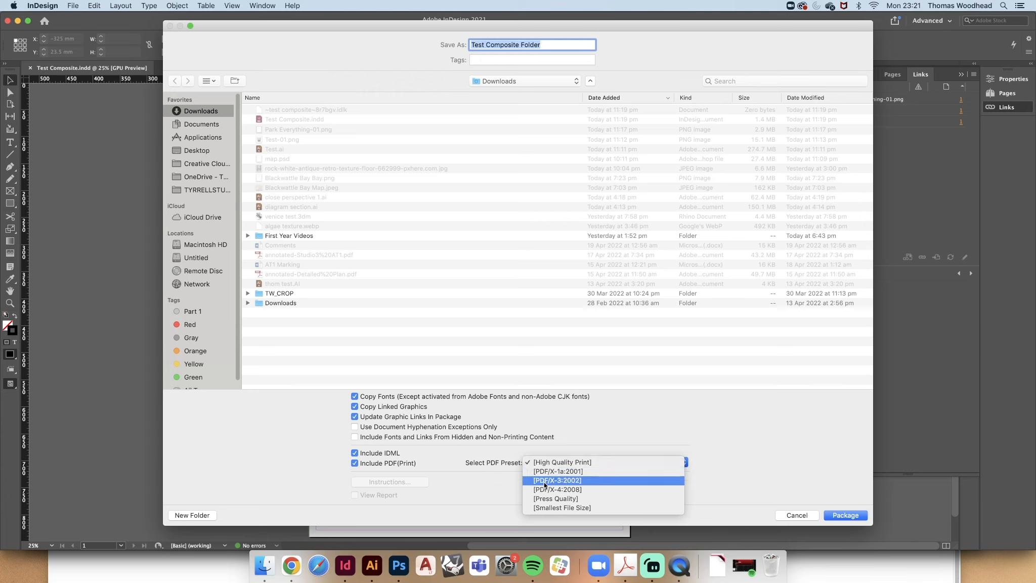
left_click(571, 480)
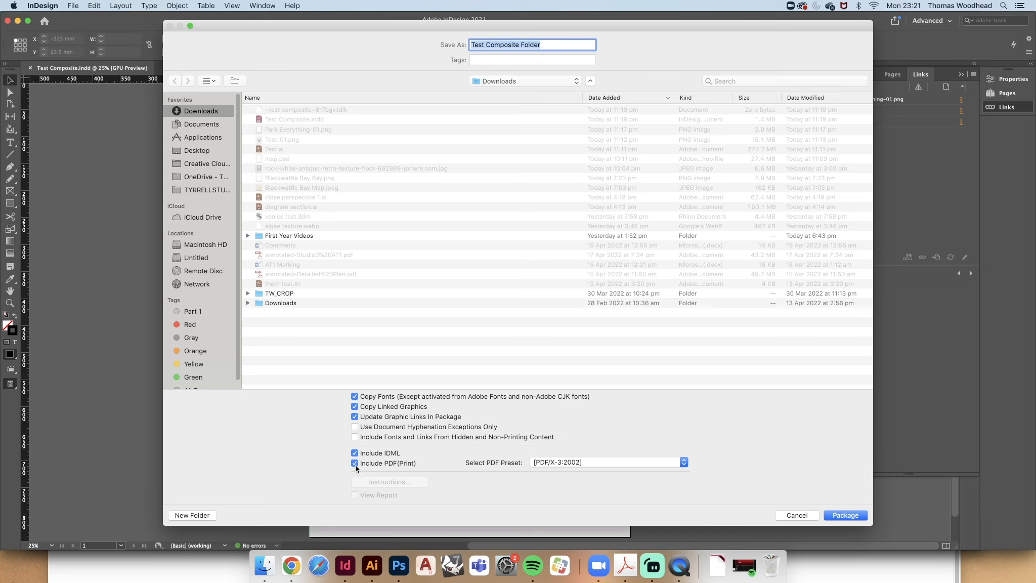
left_click(856, 517)
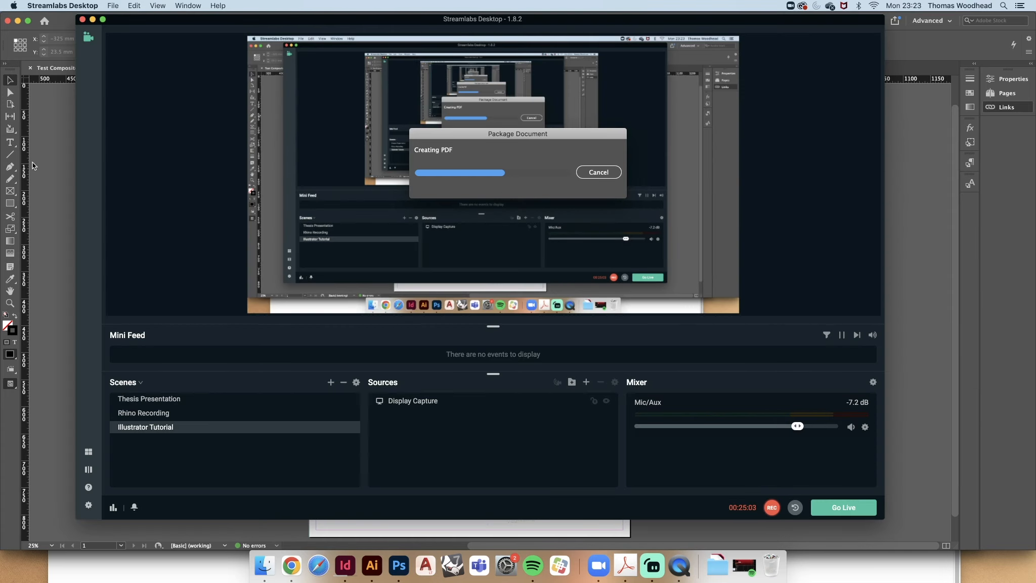
left_click(40, 164)
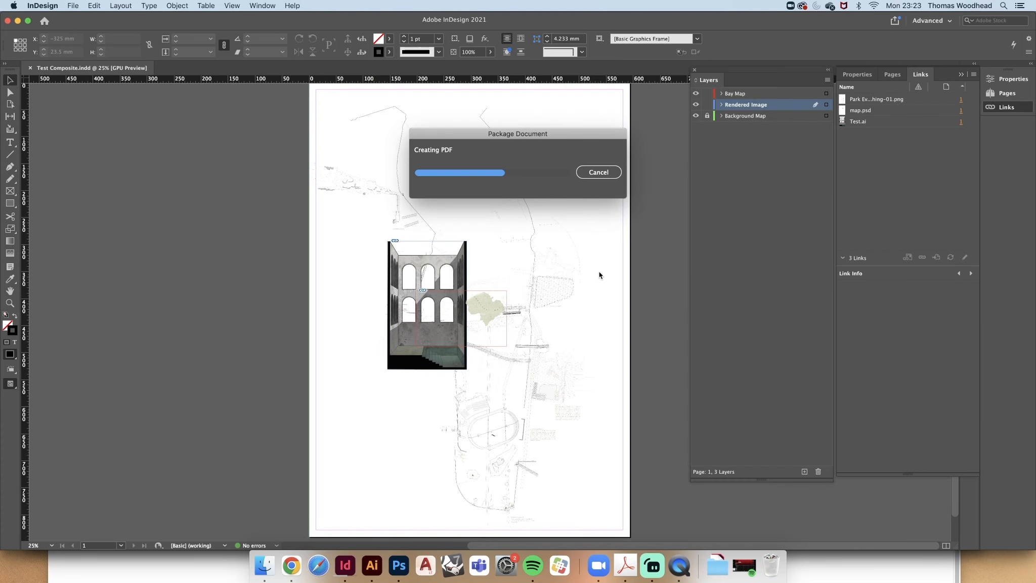
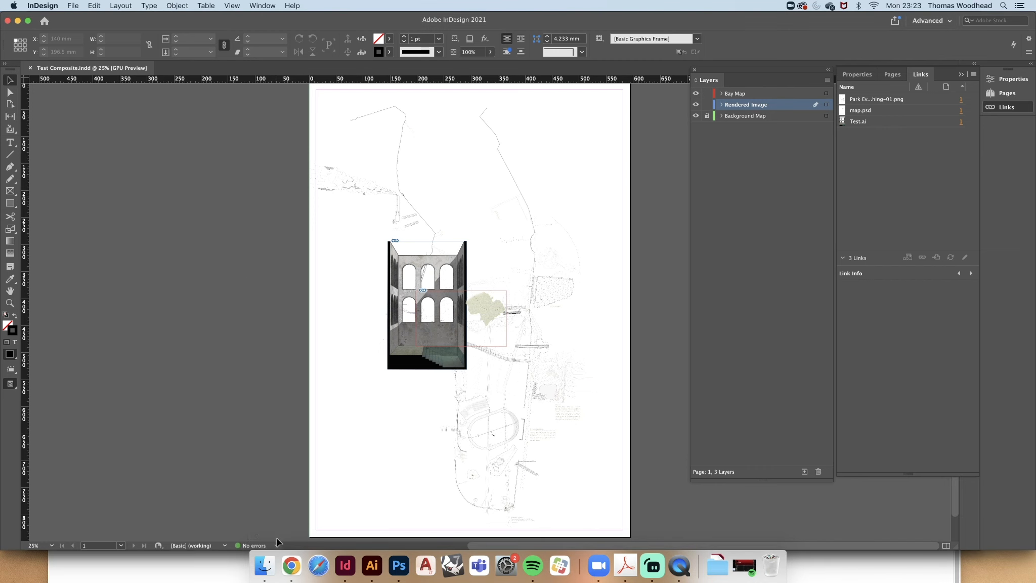
Switch to Finder, expand Test Composite Folder in Downloads and open the packaged Test Composite.pdf in Acrobat.
left_click(265, 567)
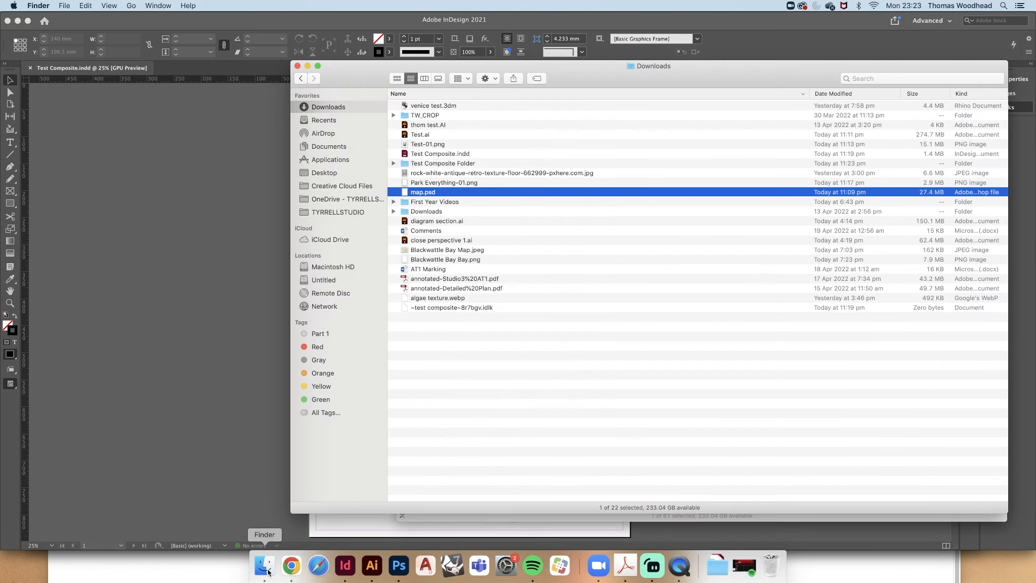
left_click(426, 163)
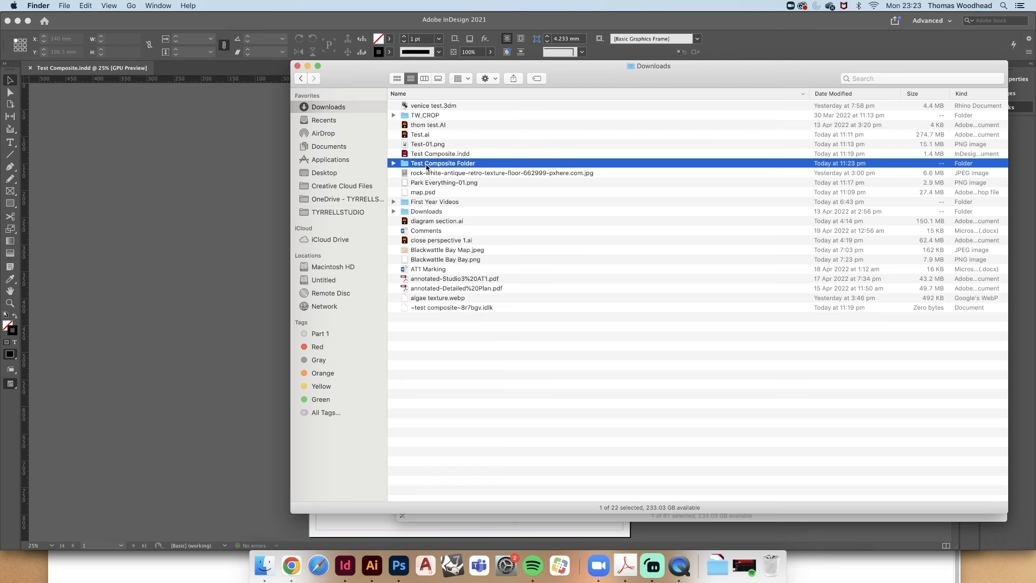
left_click(394, 163)
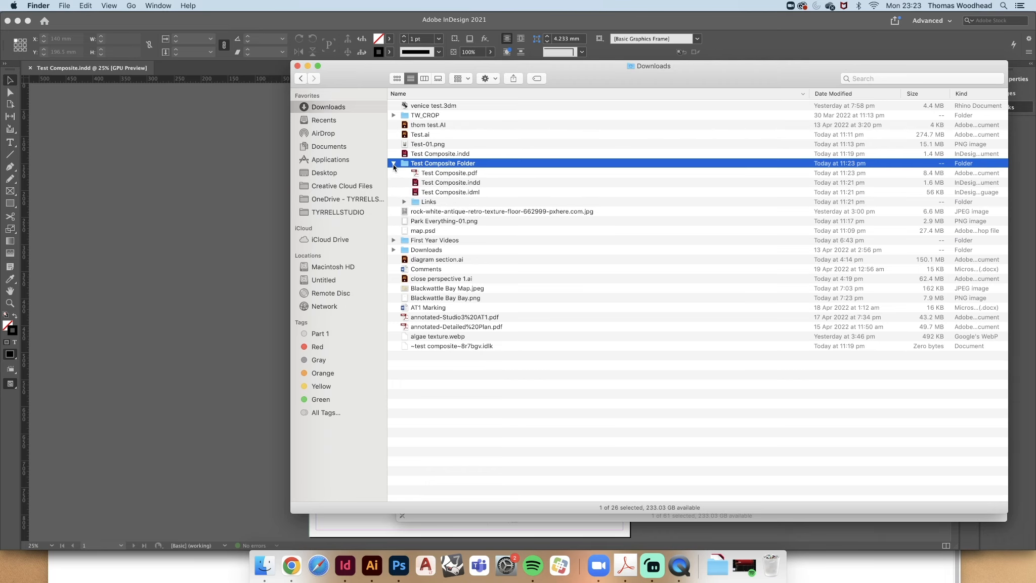
left_click(434, 174)
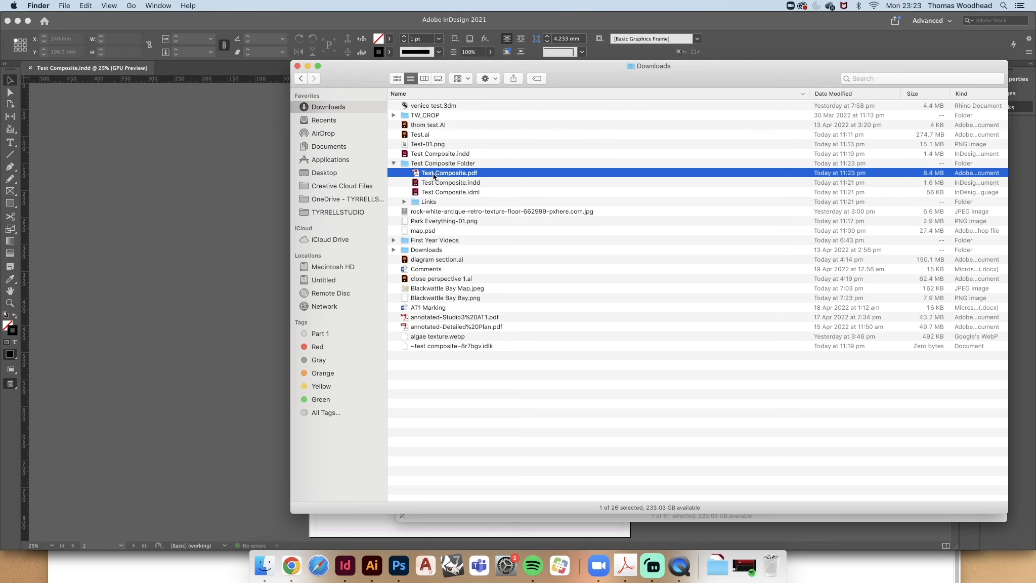
double_click(434, 173)
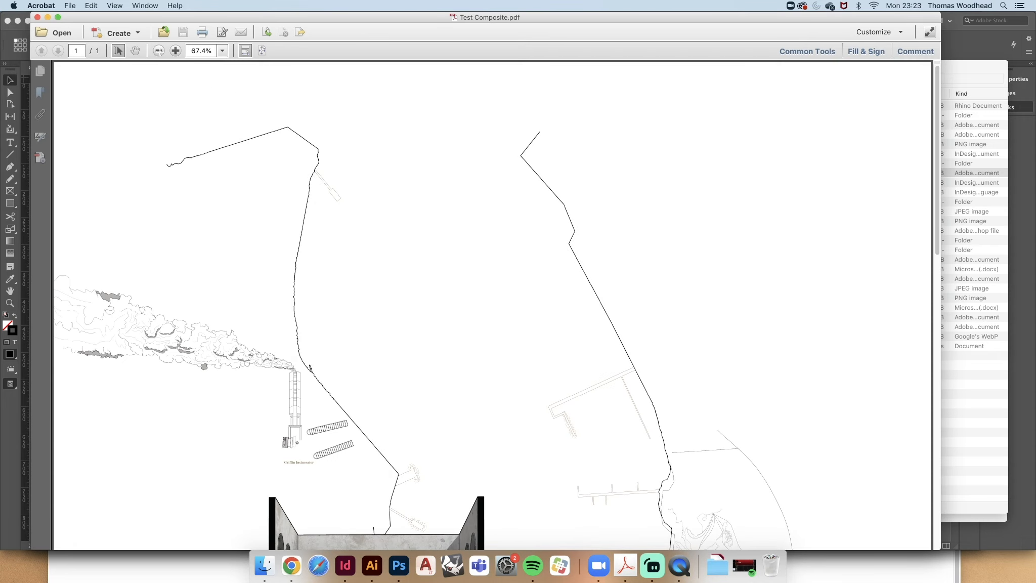
Examine the packaged PDF page in detail and as a whole, then close it.
scroll(506, 252, "down", 4)
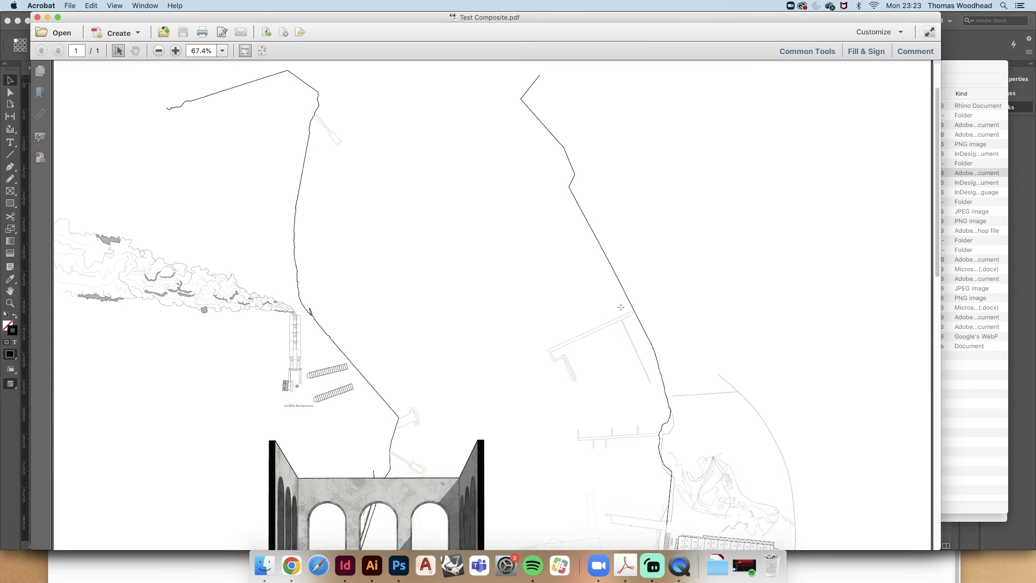
scroll(621, 307, "down", 8)
scroll(615, 213, "down", 8)
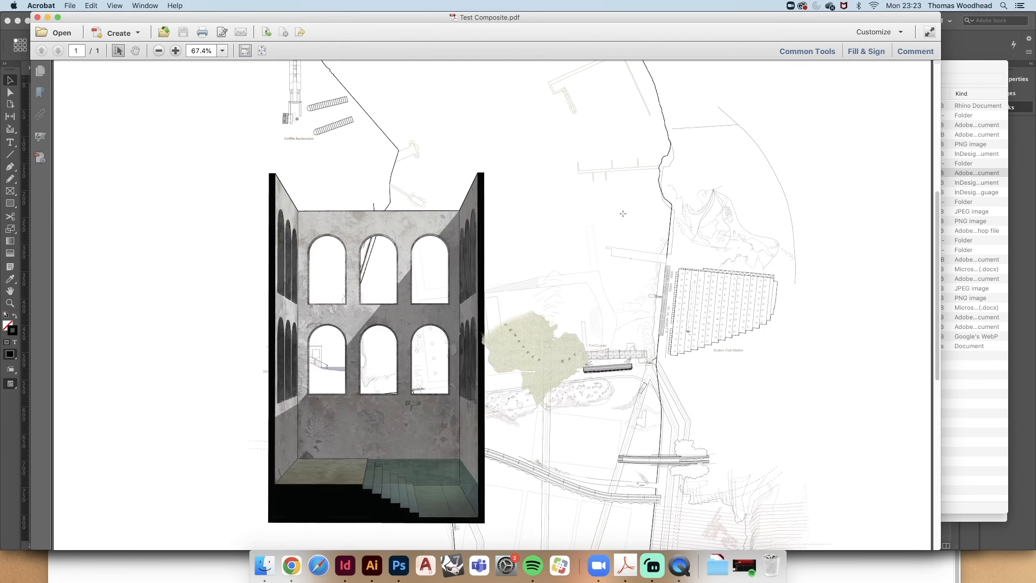
scroll(658, 253, "down", 10)
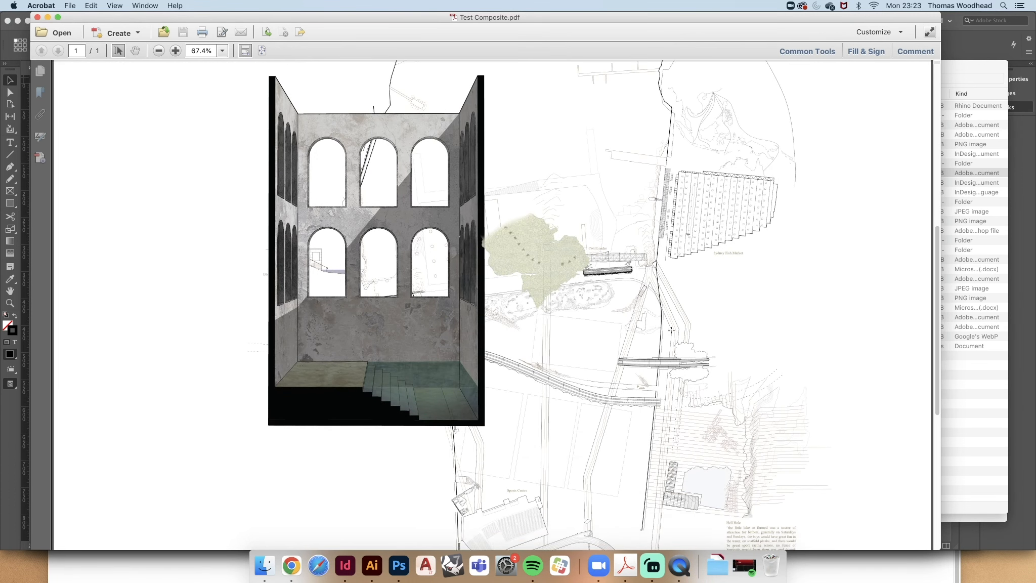
scroll(672, 330, "down", 5)
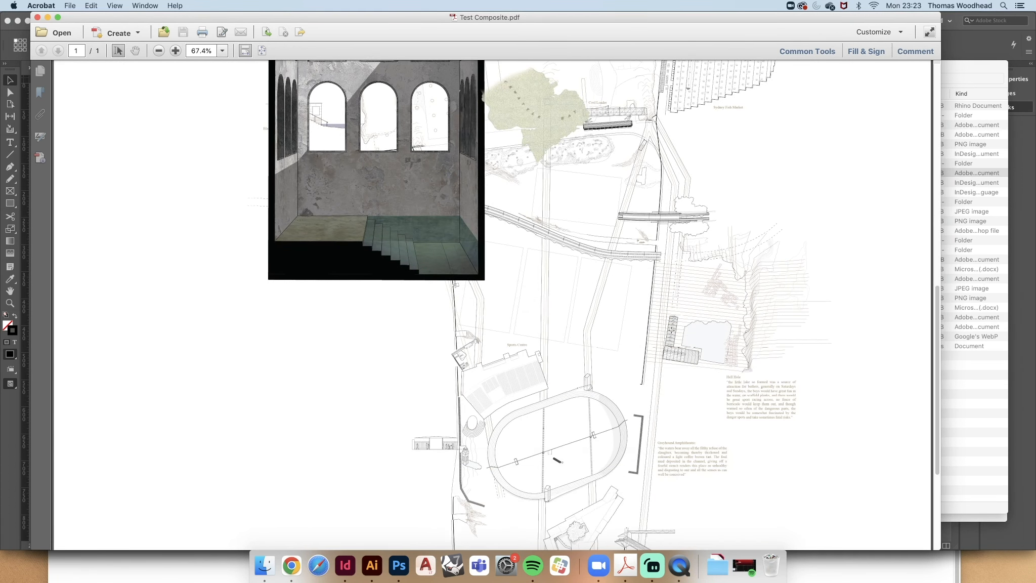
left_click(159, 53)
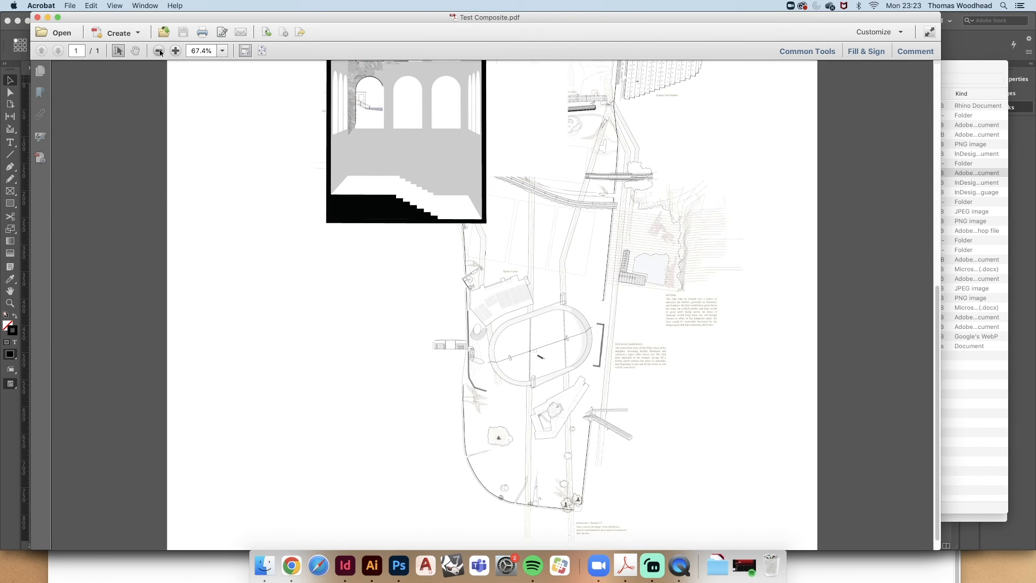
left_click(160, 53)
left_click(160, 53)
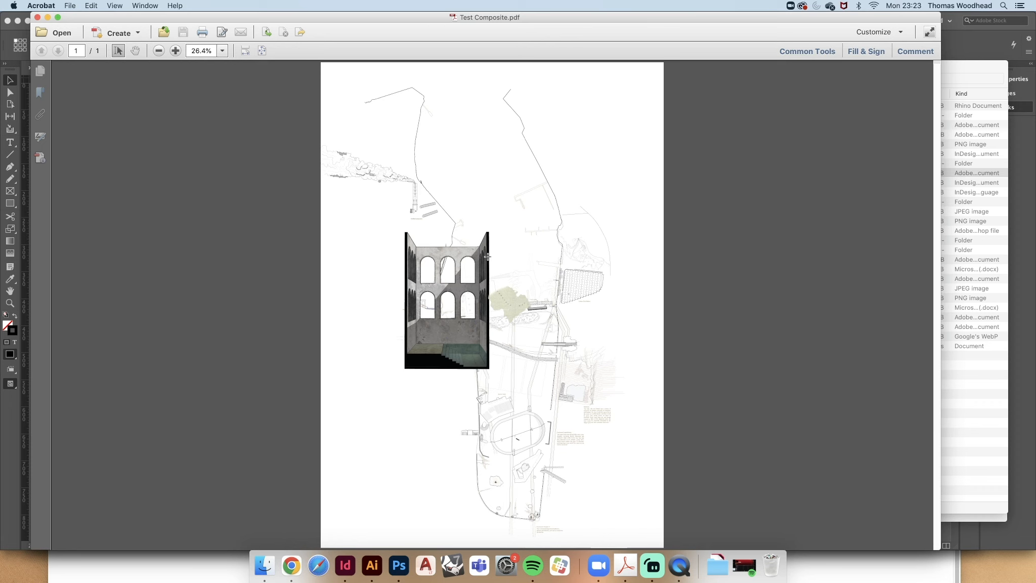
left_click(37, 17)
Review the Links folder, Test Composite.indd and Test Composite.idml inside Test Composite Folder in Finder.
left_click(610, 80)
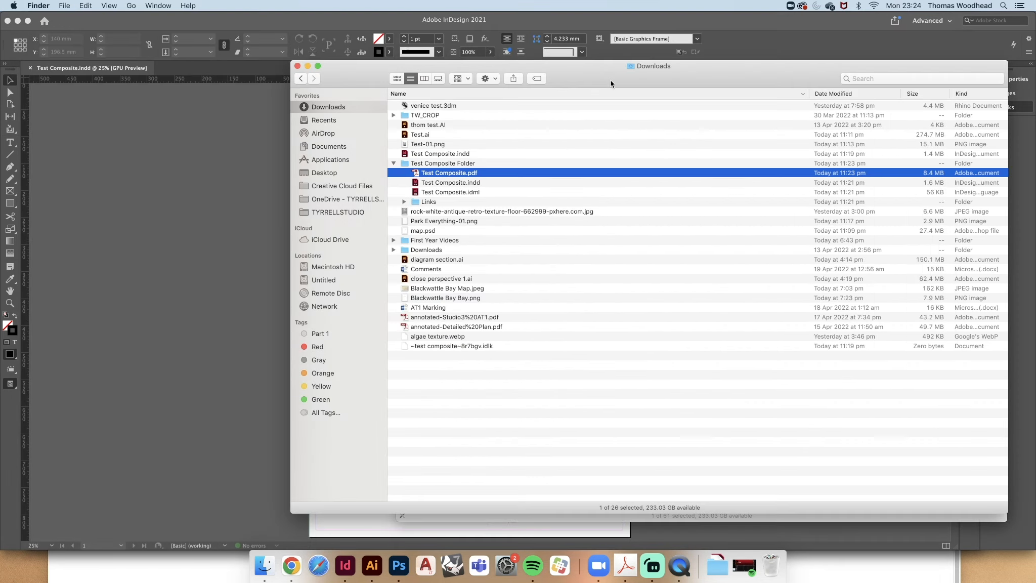
left_click(428, 202)
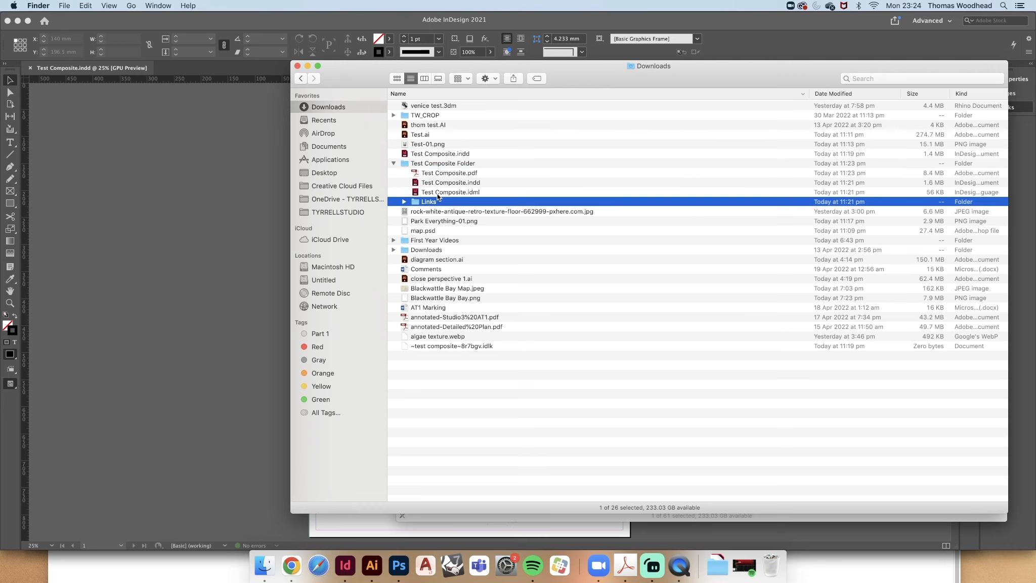
left_click(442, 185)
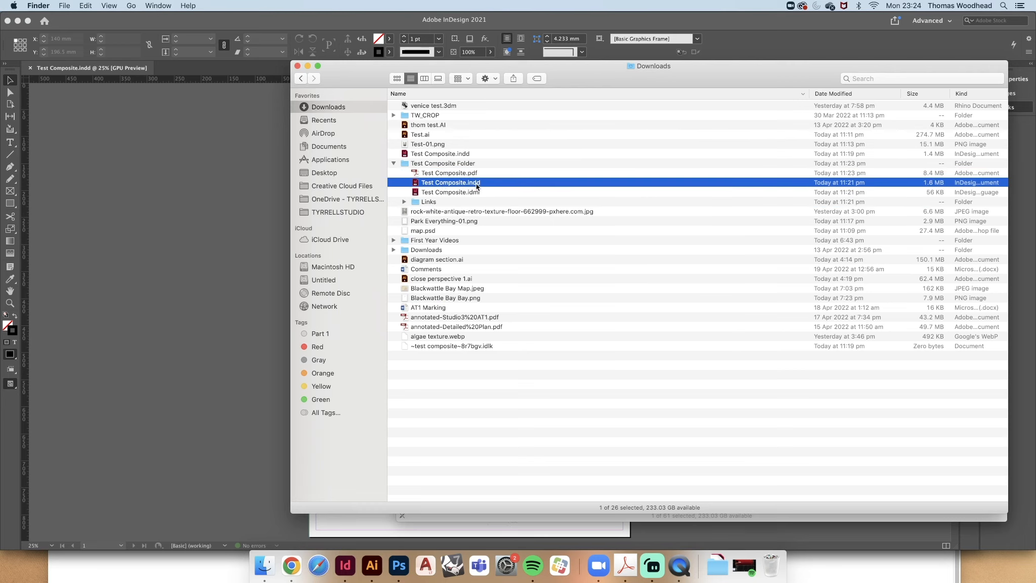
mouse_move(370, 74)
left_mouse_down()
mouse_move(485, 287)
mouse_move(383, 85)
left_mouse_up()
left_click(454, 206)
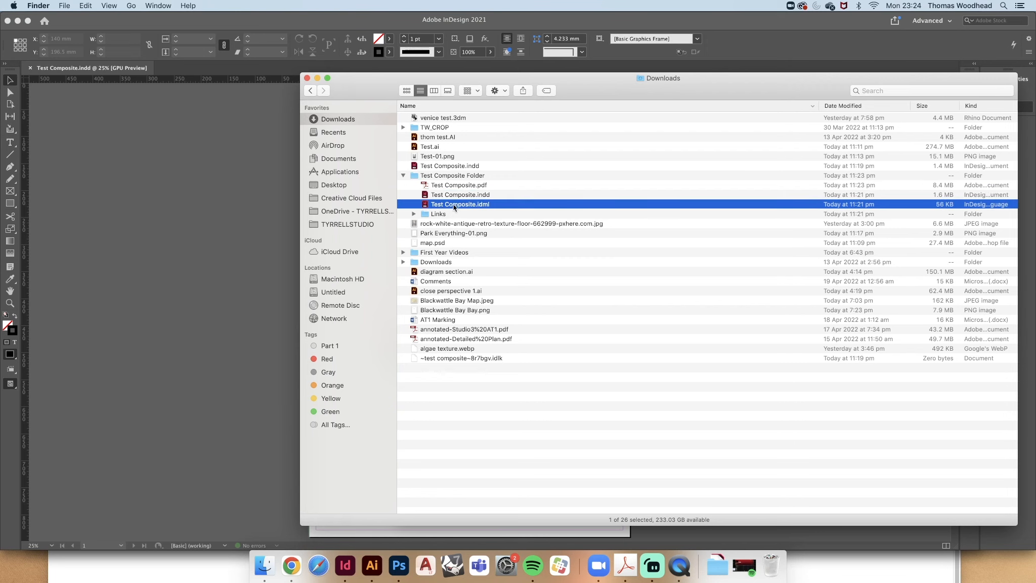
Review the linked files inside the Links folder of Test Composite Folder, then collapse it.
left_click(413, 214)
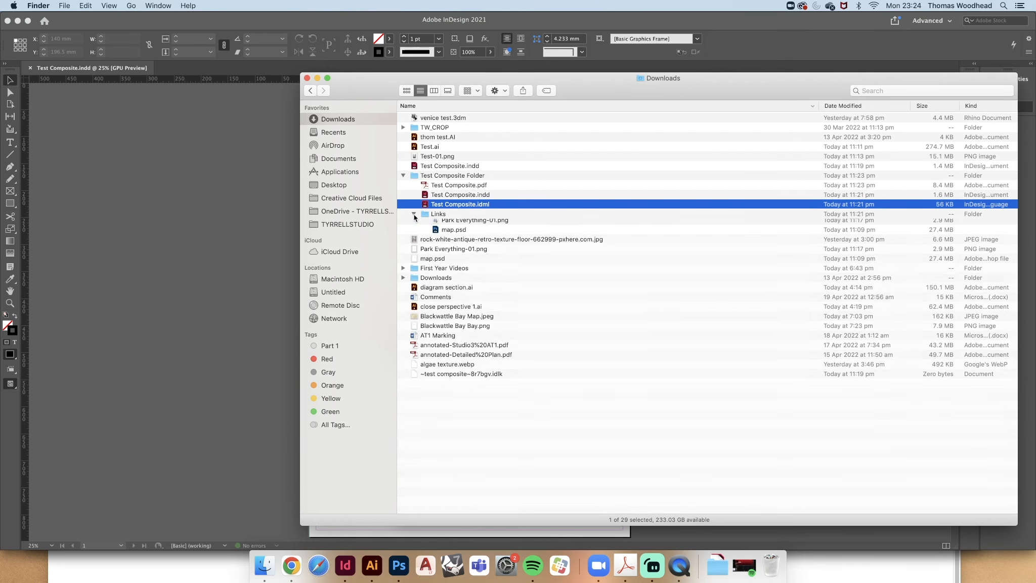
left_click(438, 214)
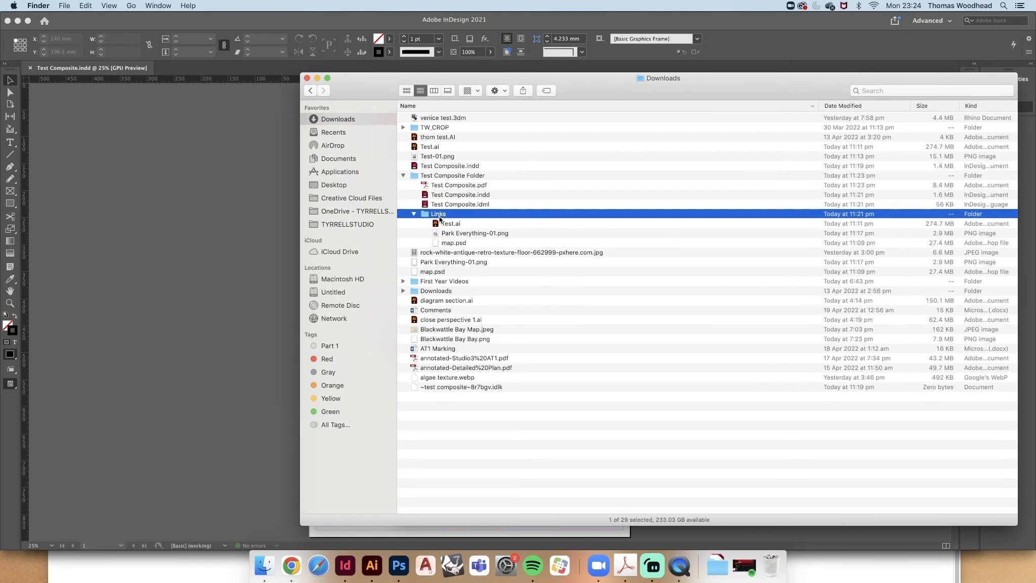
left_click(442, 177)
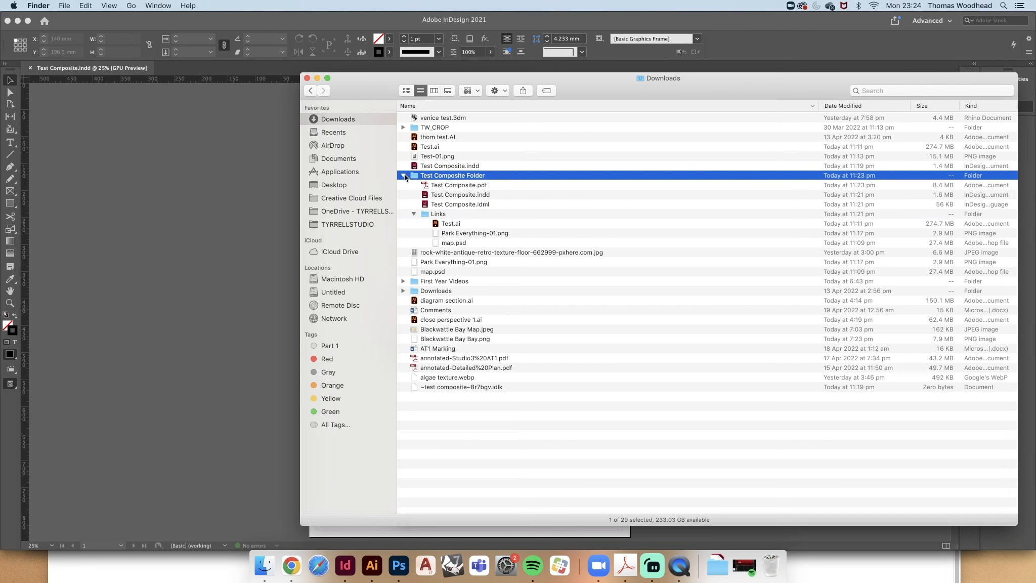
left_click(415, 214)
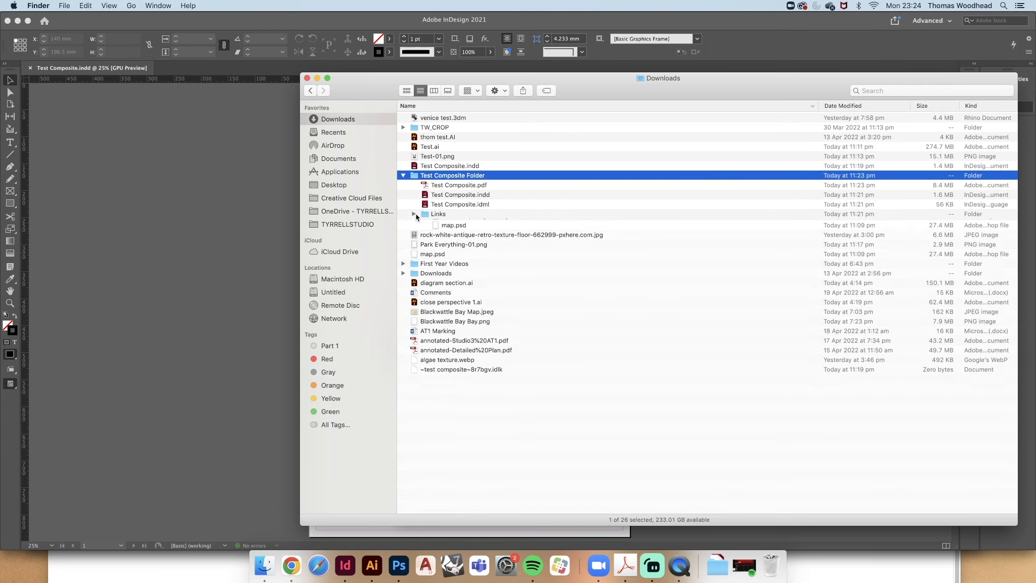
left_click(436, 178)
left_click(493, 176)
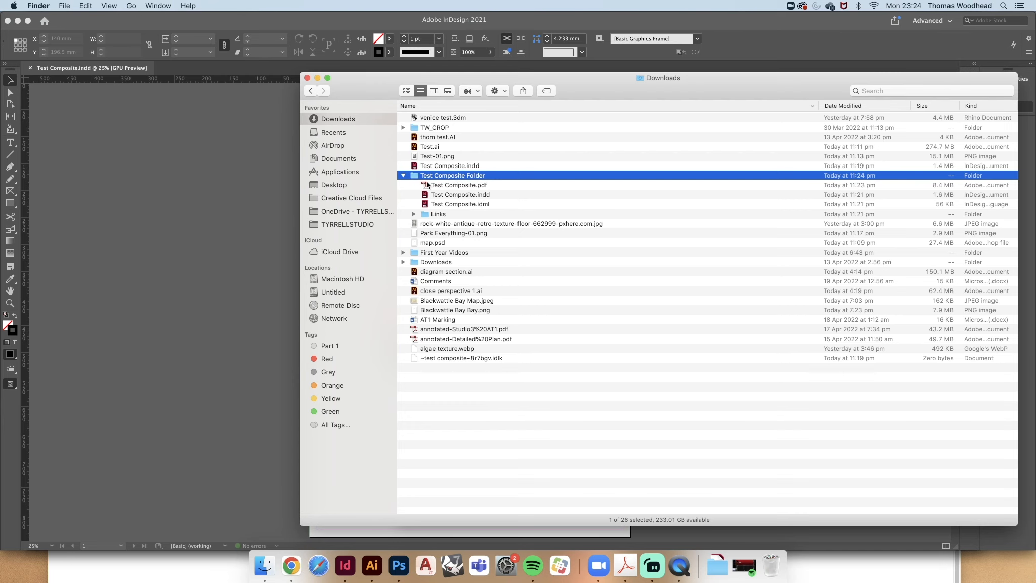
Open the packaged Test Composite.indd in InDesign to view it, then close it without saving.
double_click(488, 197)
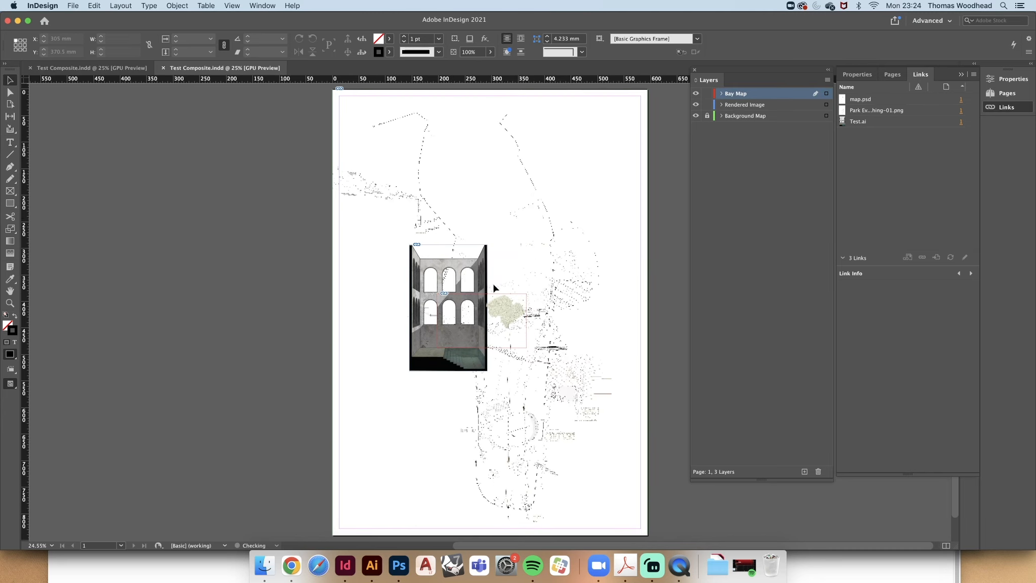
left_click(29, 68)
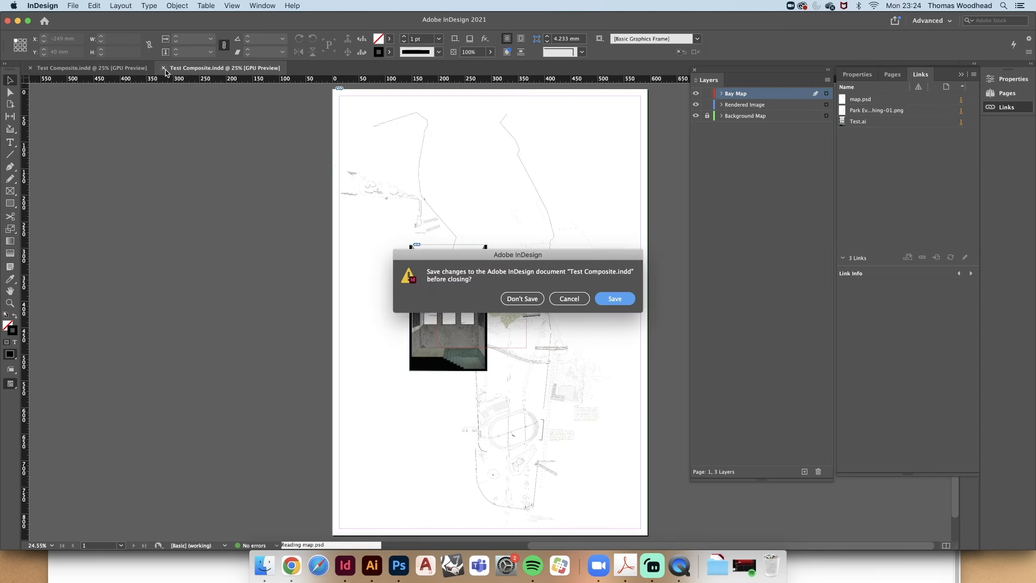
left_click(522, 299)
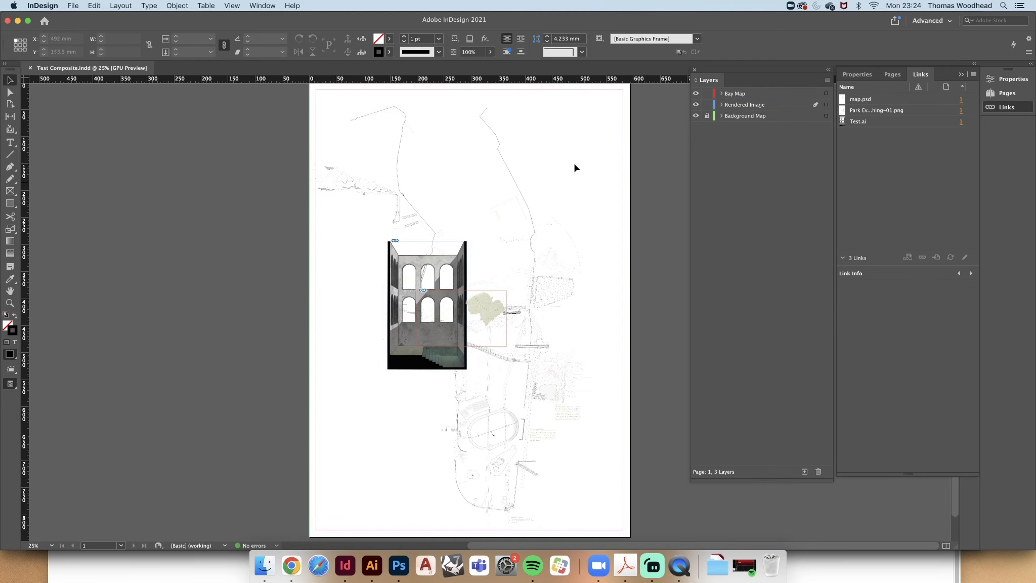
Switch to Finder, move Park Everything-01.png and map.psd from Downloads to the Desktop, and return to InDesign.
left_click(264, 567)
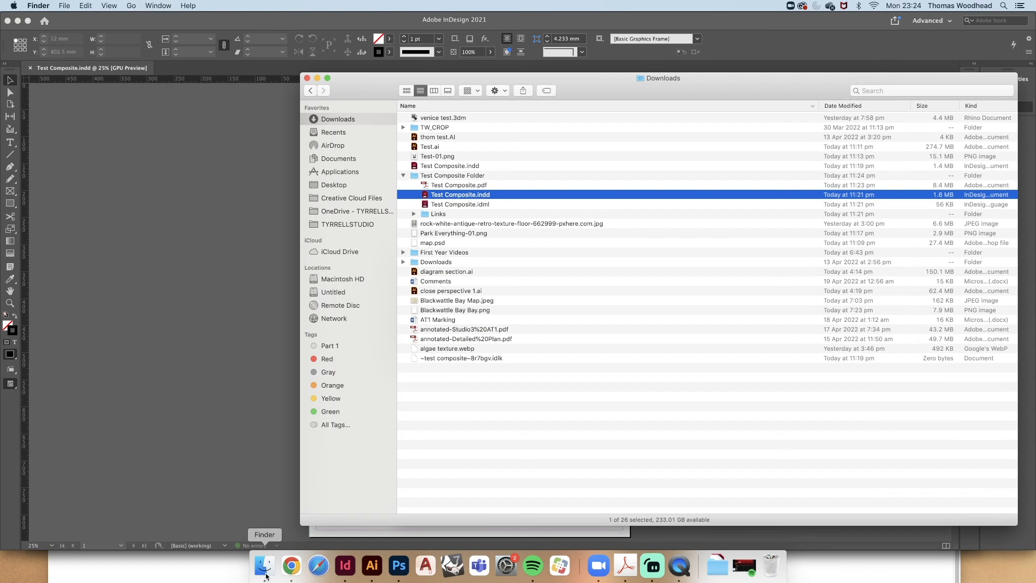
left_click(434, 242)
left_click(435, 234, "shift")
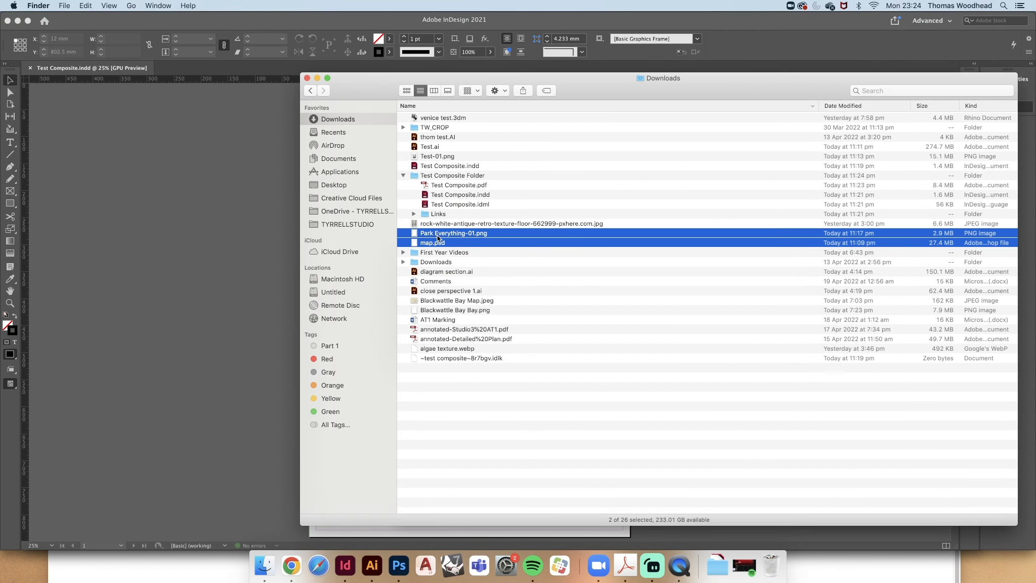
left_click_drag(437, 234, 357, 187)
left_click(252, 206)
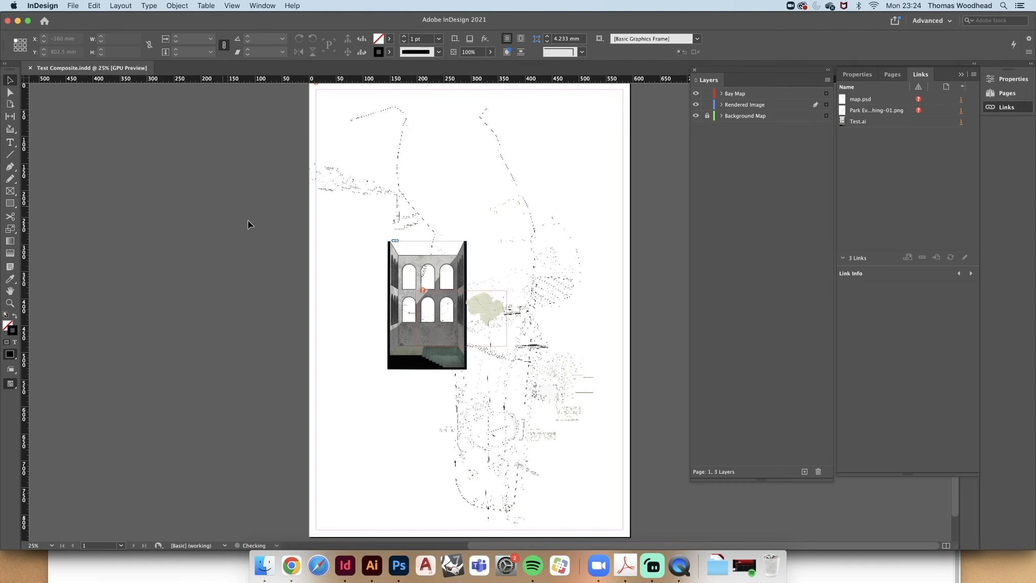
Examine the placed images on the page up close and as a whole, and check the link info of Park Everything-01.png.
scroll(524, 338, "up", 2)
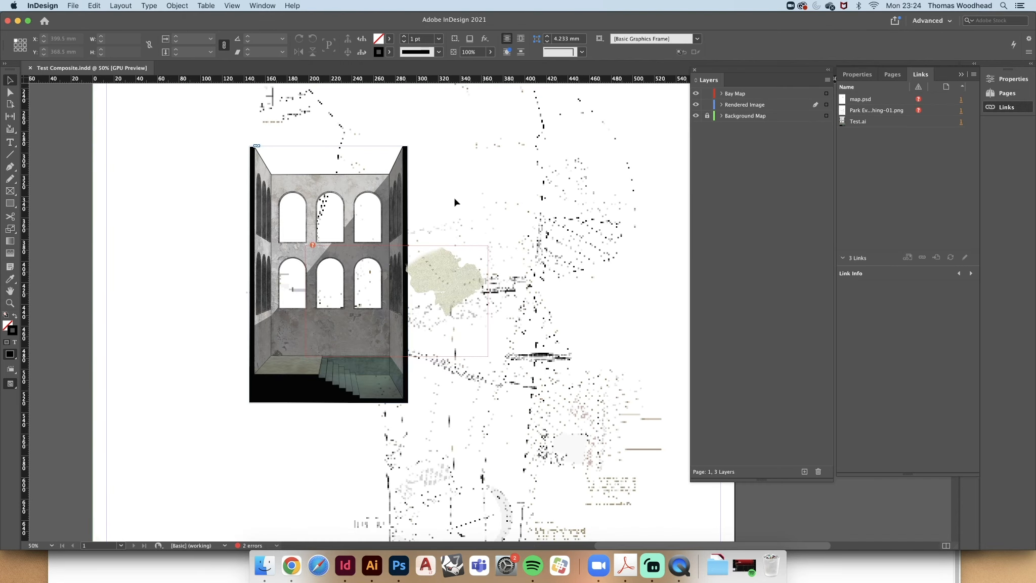
scroll(494, 271, "down", 2)
scroll(507, 276, "up", 2)
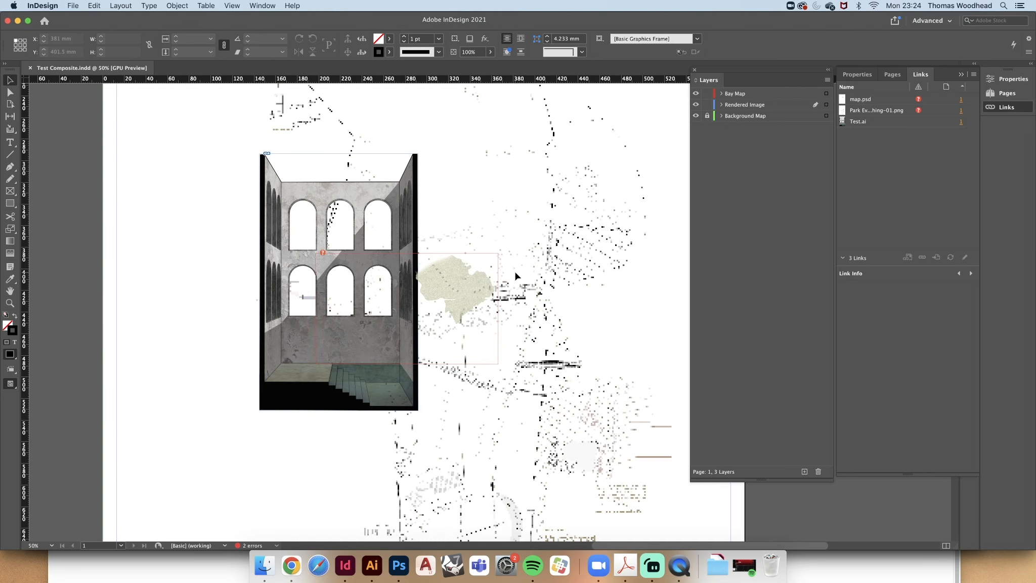
scroll(479, 279, "down", 2)
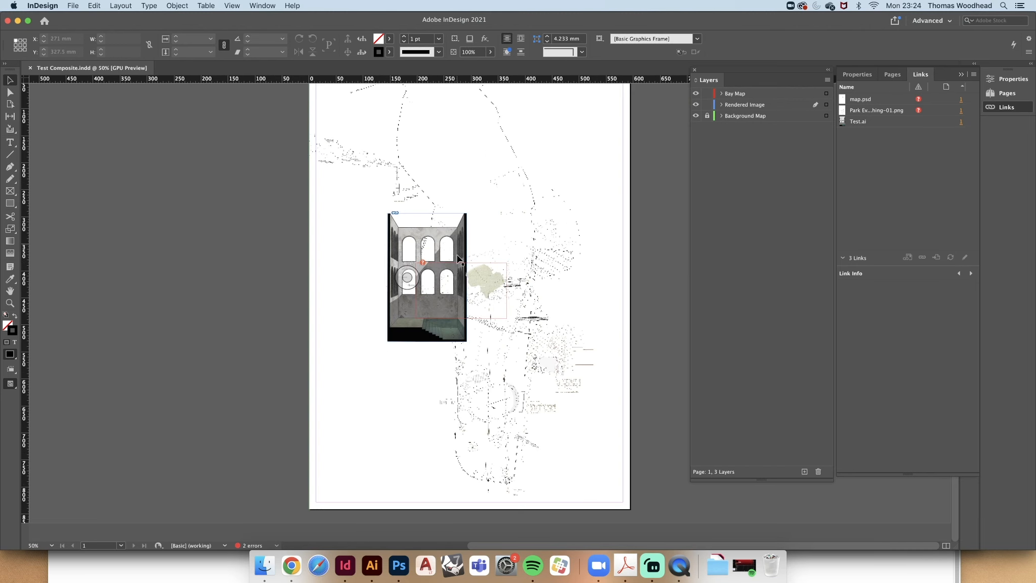
scroll(506, 298, "down", 2)
scroll(633, 292, "up", 2)
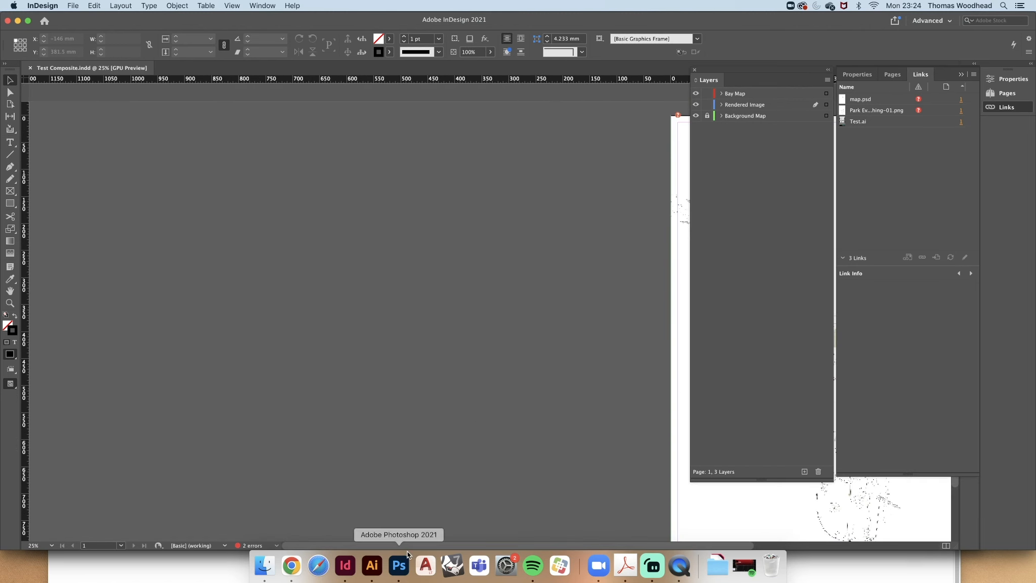
left_click_drag(414, 544, 630, 539)
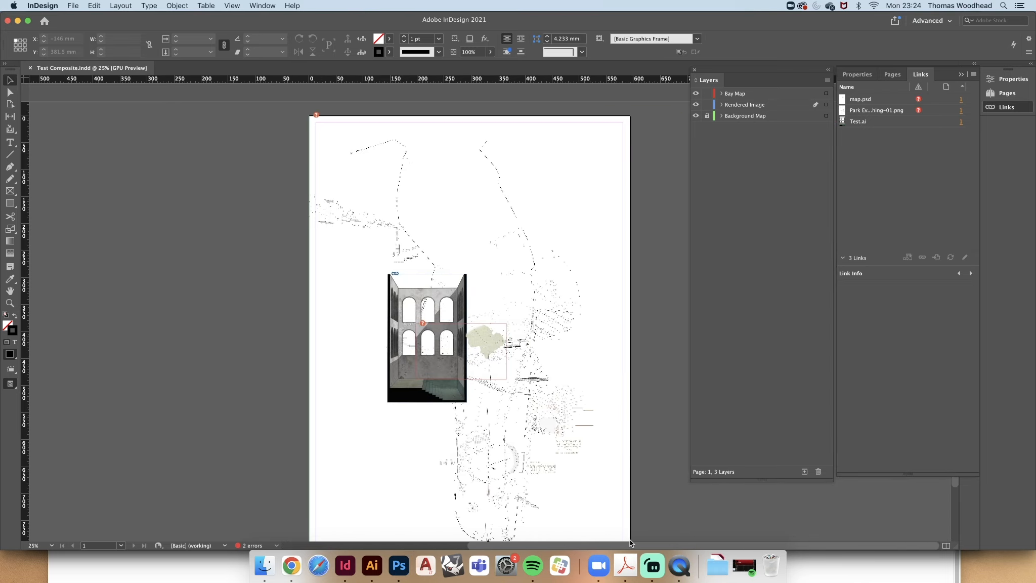
scroll(536, 400, "down", 2)
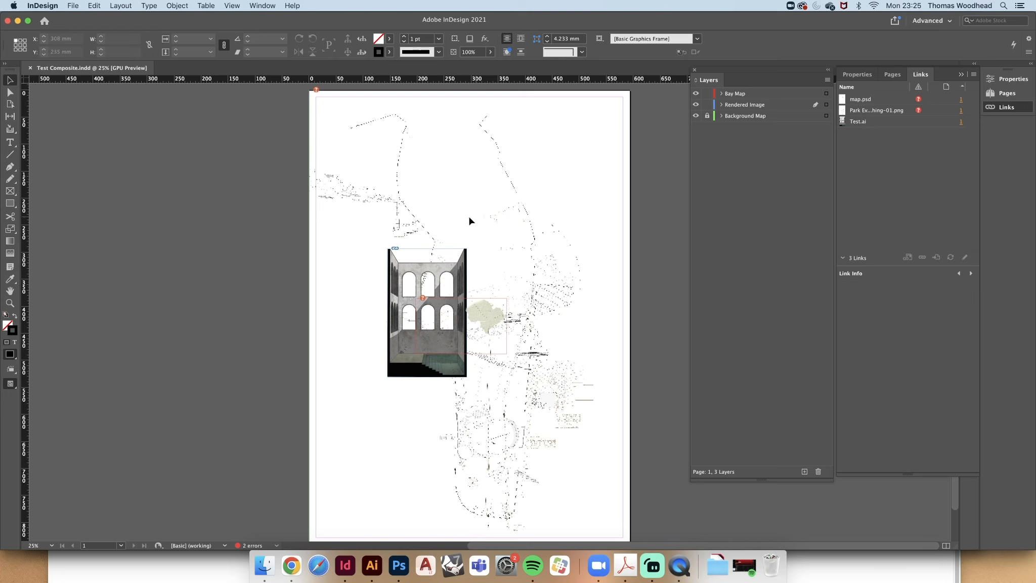
left_click(919, 112)
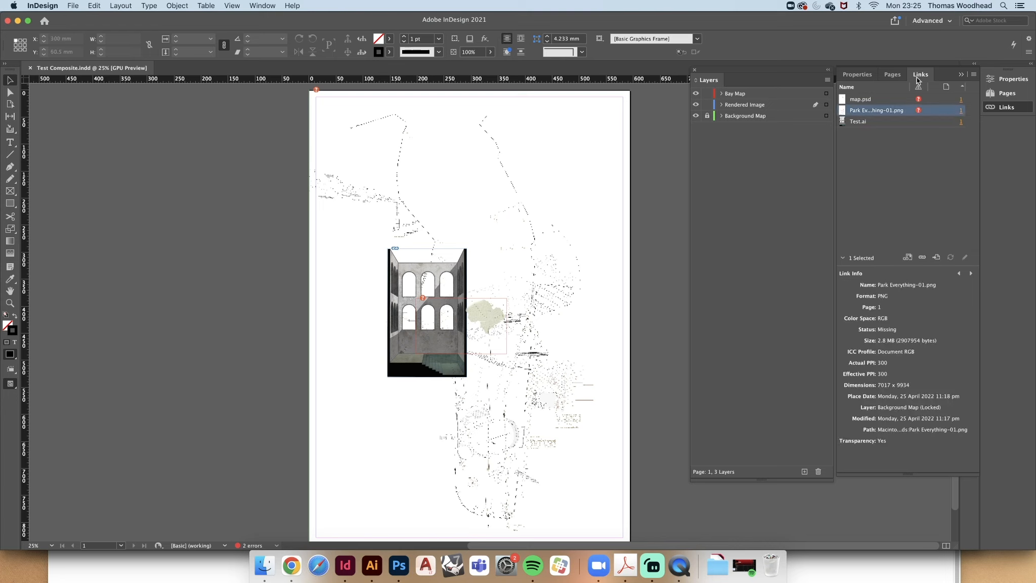
Relink map.psd to the copy in Test Composite Folder's Links folder, with the search for missing links in that folder enabled.
left_click(883, 99)
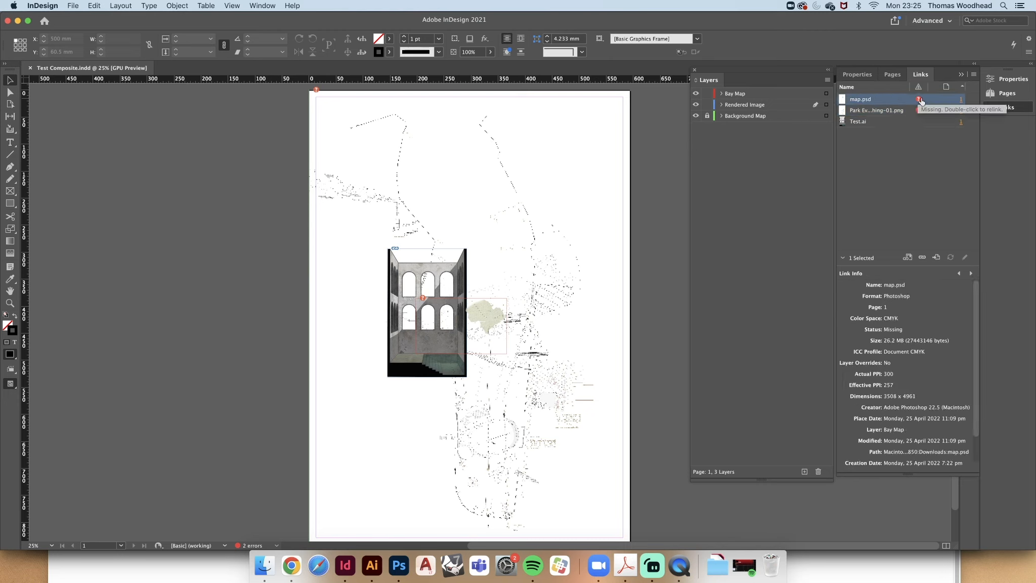
left_click(908, 258)
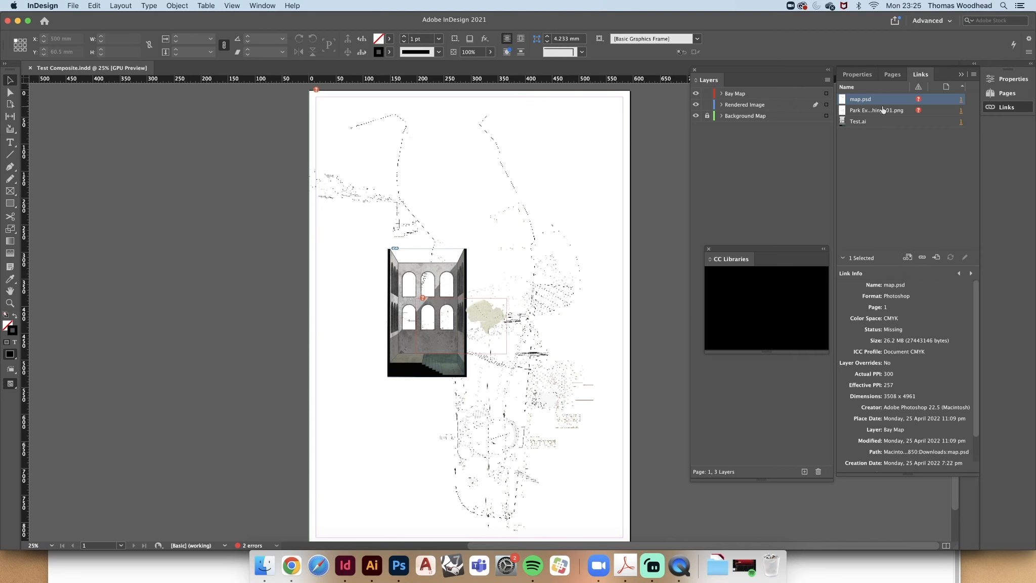
left_click(922, 257)
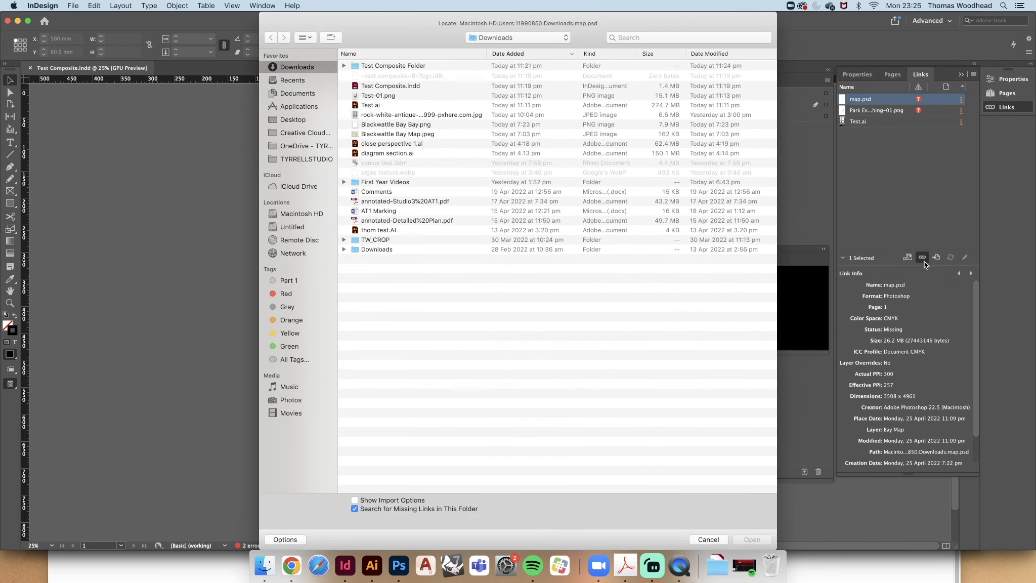
left_click(344, 65)
left_click(355, 103)
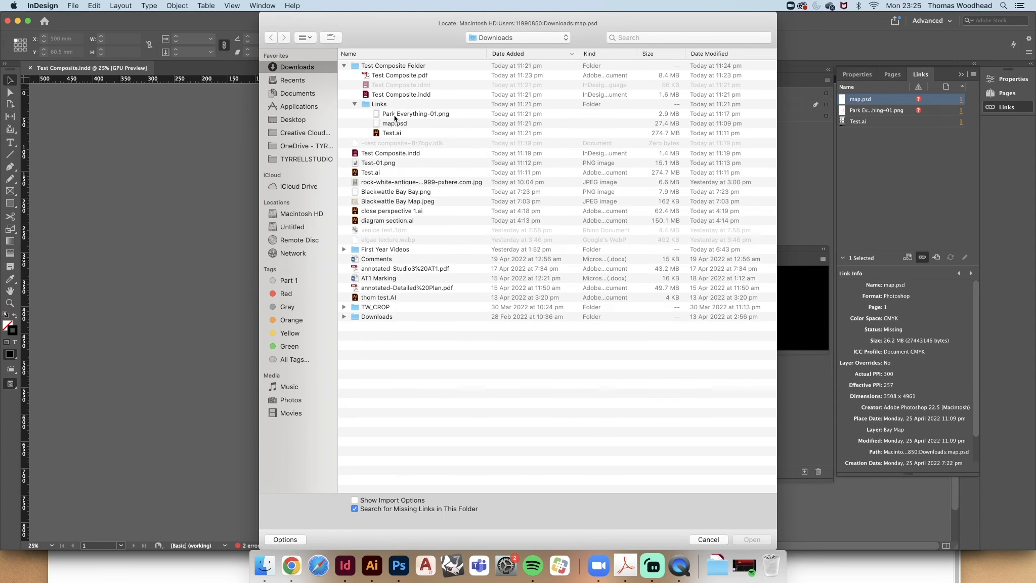
left_click(396, 125)
double_click(397, 126)
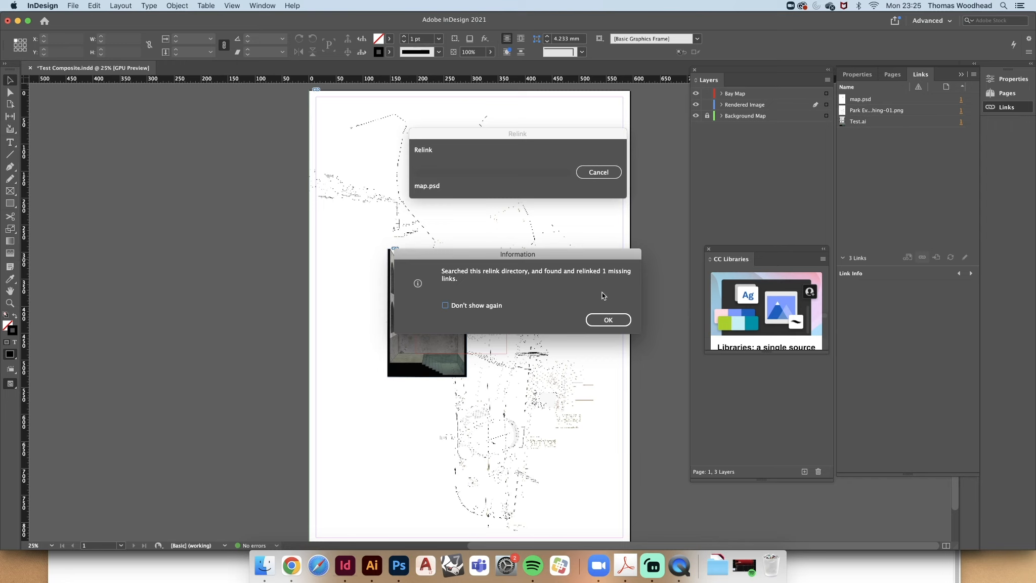
left_click(608, 321)
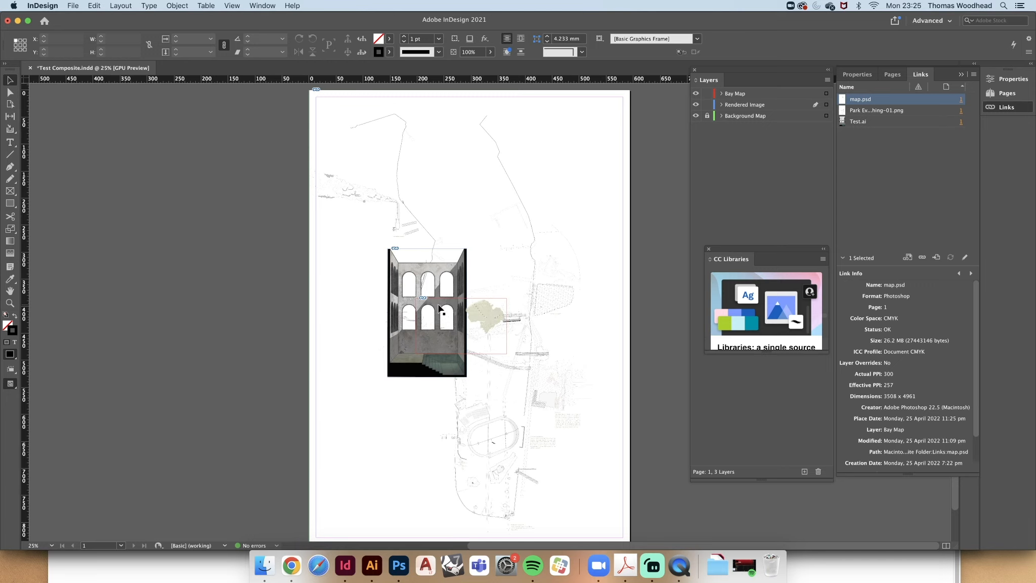
Look over the relinked page and close the CC Libraries panel.
scroll(475, 274, "down", 2)
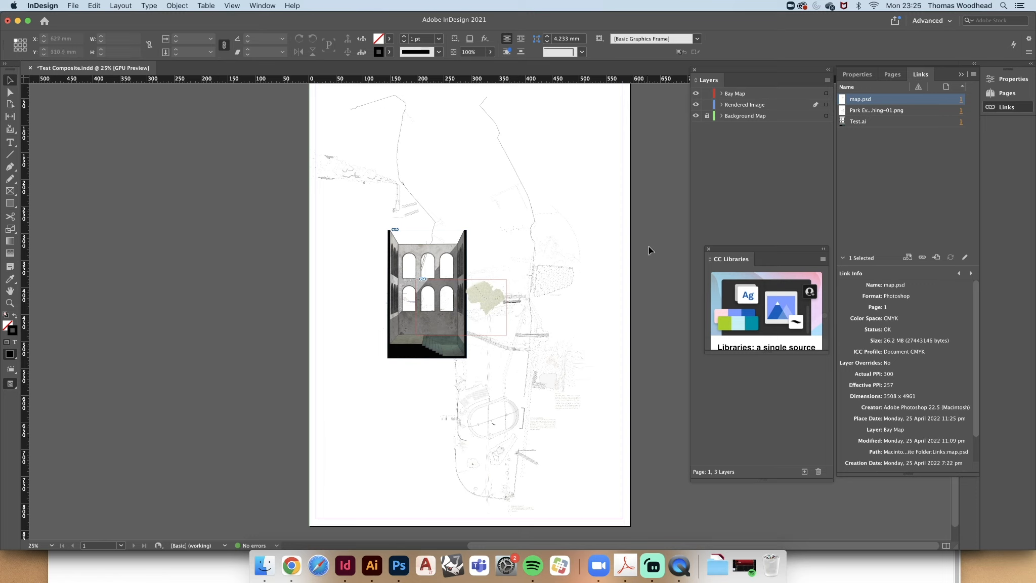
scroll(651, 250, "up", 1)
scroll(653, 252, "up", 1)
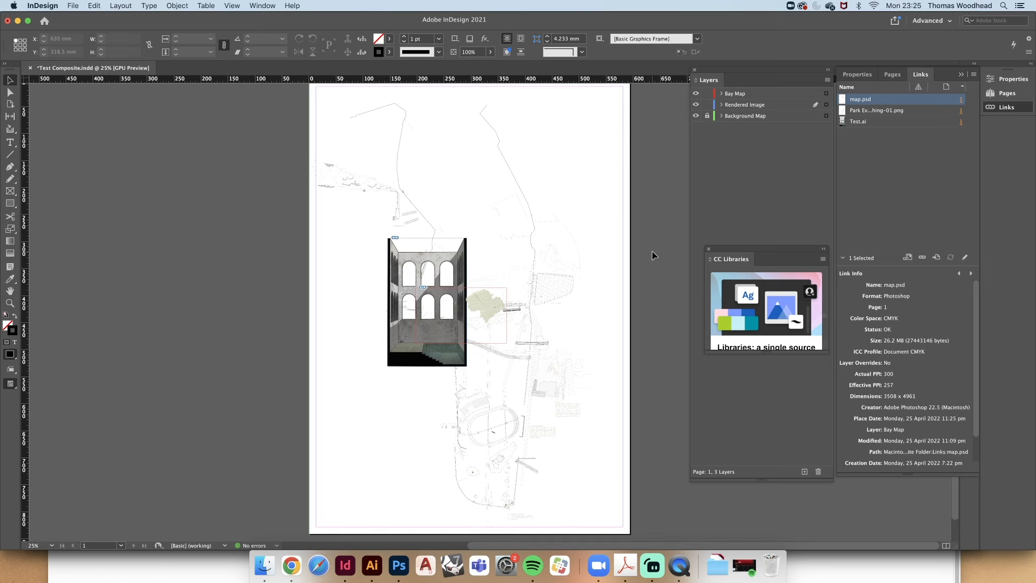
scroll(645, 247, "up", 2)
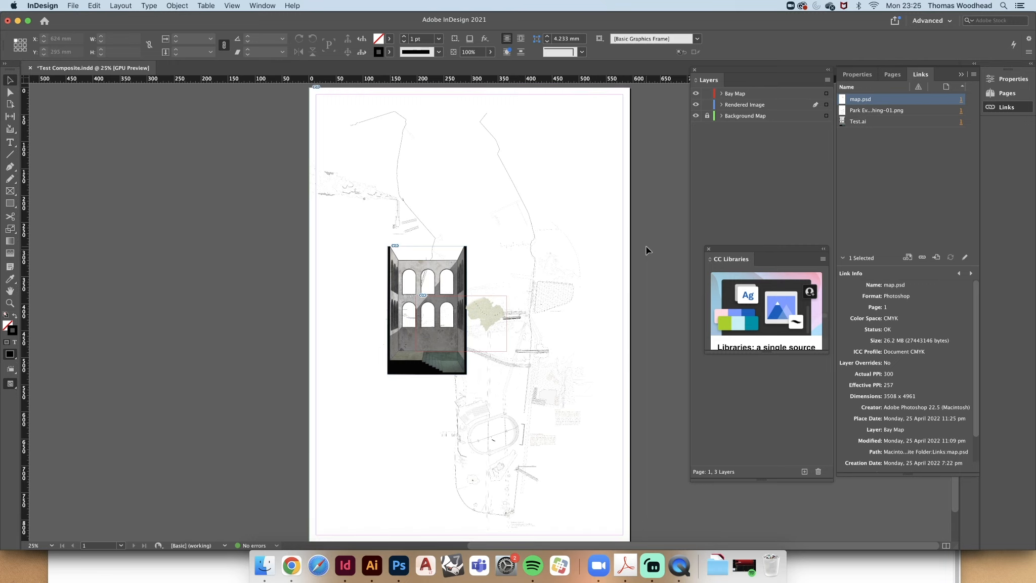
scroll(651, 248, "down", 1)
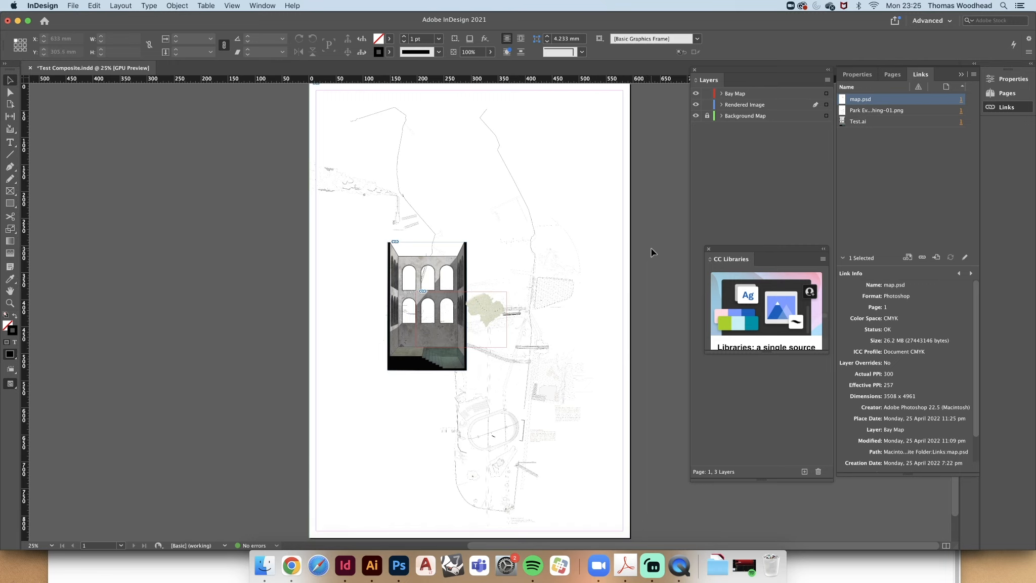
left_click(709, 248)
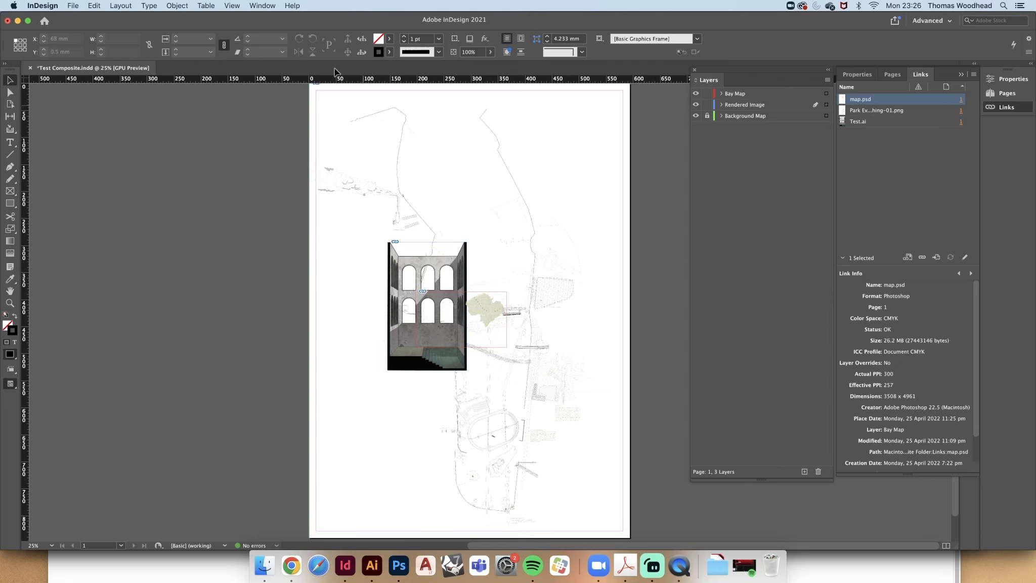
Change the document's display performance to Typical Display.
left_click(232, 6)
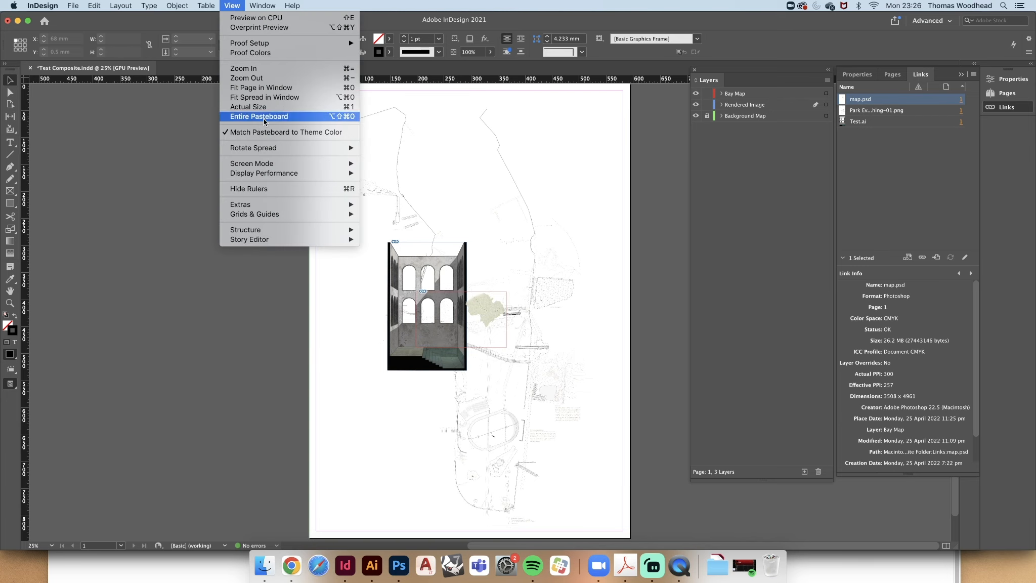
mouse_move(275, 173)
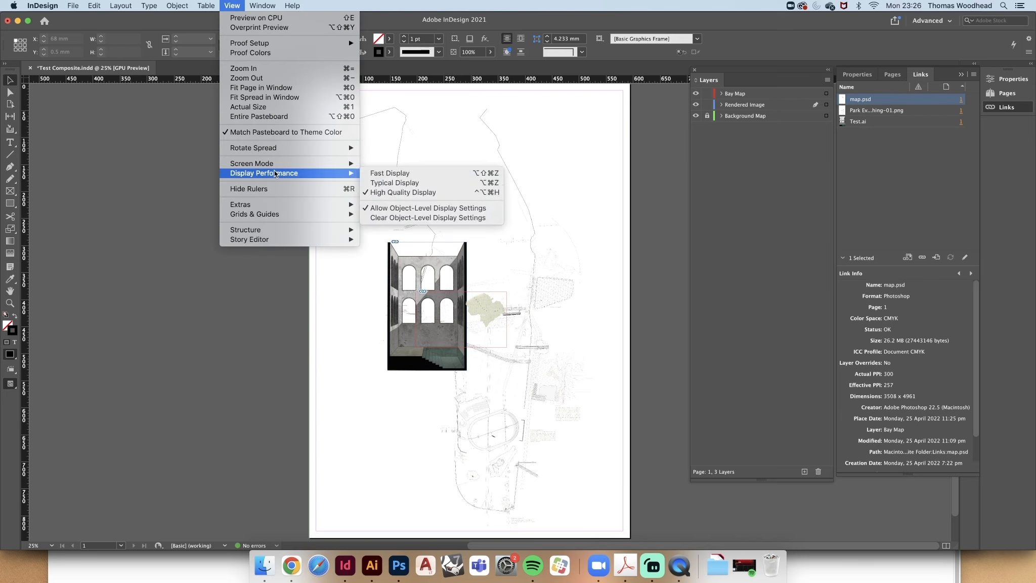
left_click(404, 186)
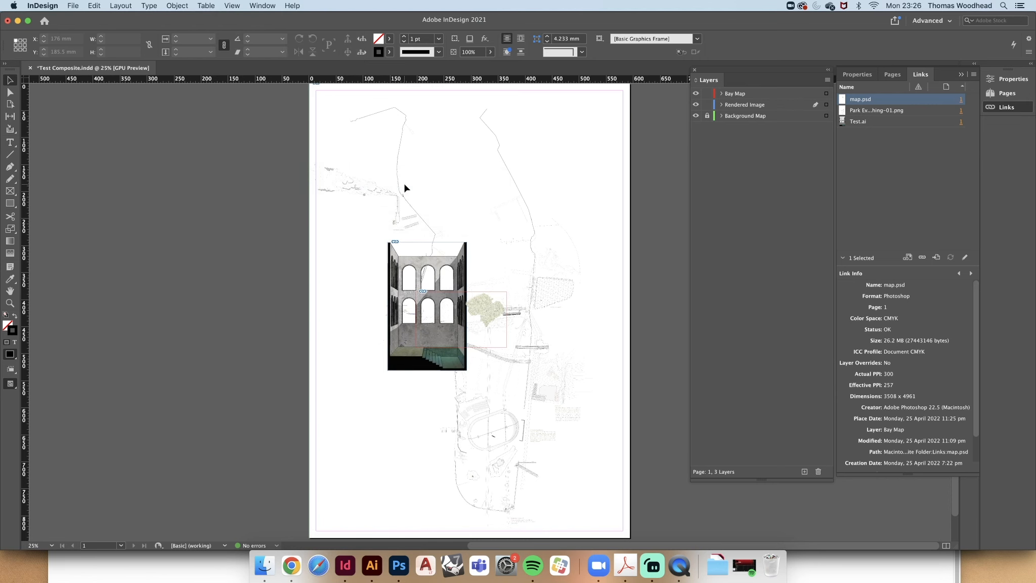
Examine the rendered building image and maps up close and as a whole page to judge the display quality.
scroll(465, 290, "up", 4)
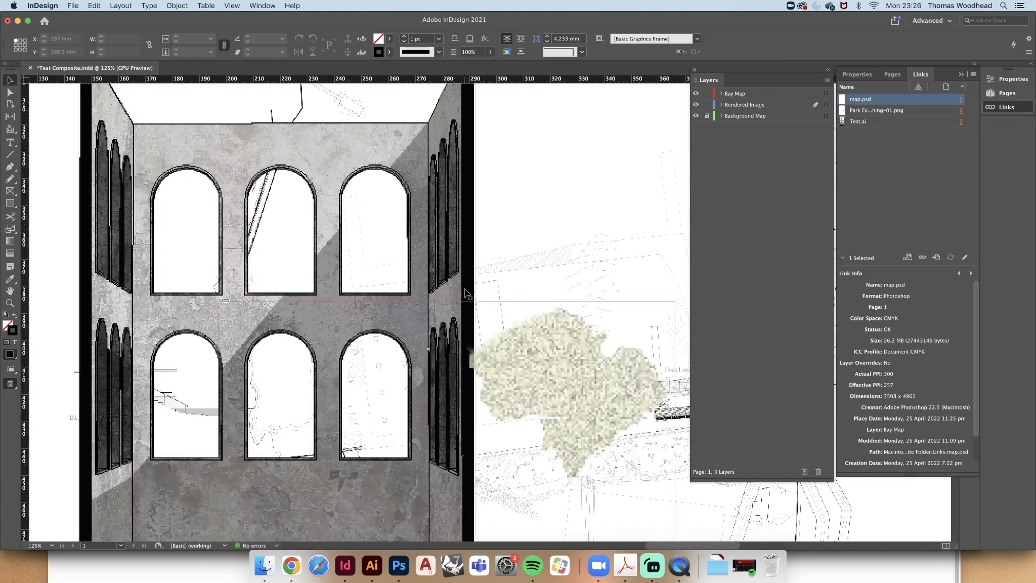
scroll(309, 252, "down", 2)
scroll(411, 284, "down", 2)
scroll(417, 286, "up", 2)
scroll(471, 301, "down", 3)
scroll(622, 294, "down", 3)
scroll(632, 301, "up", 3)
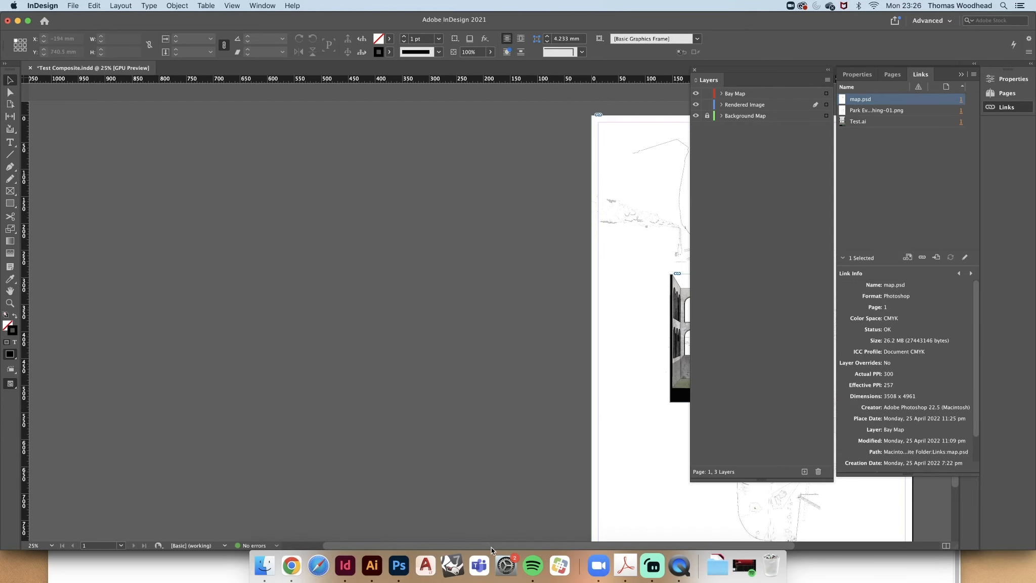
left_click_drag(492, 547, 631, 534)
scroll(566, 326, "down", 1)
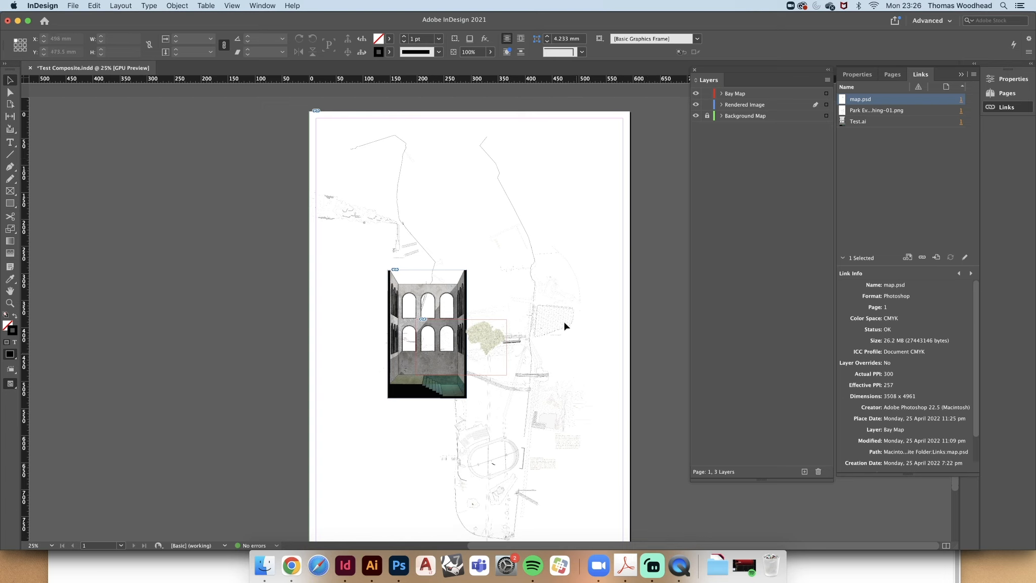
Set the document's display performance to Fast Display and look over the page.
left_click(229, 6)
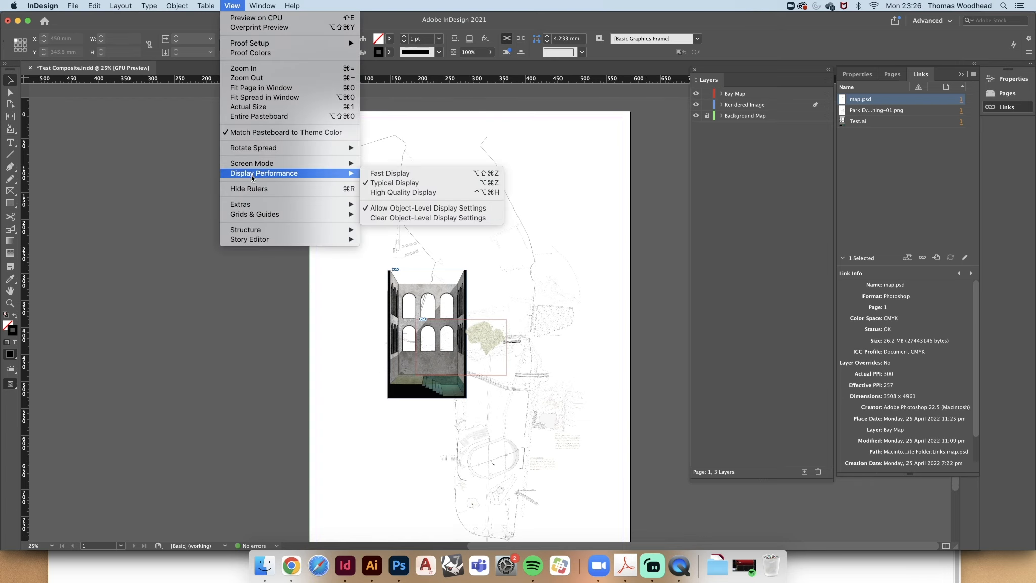
left_click(405, 174)
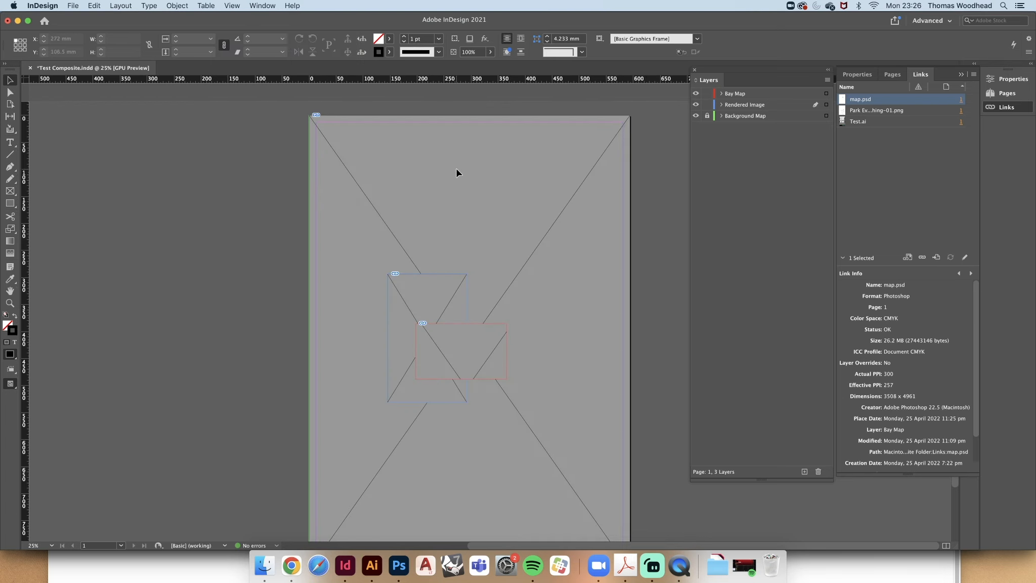
scroll(288, 168, "down", 5)
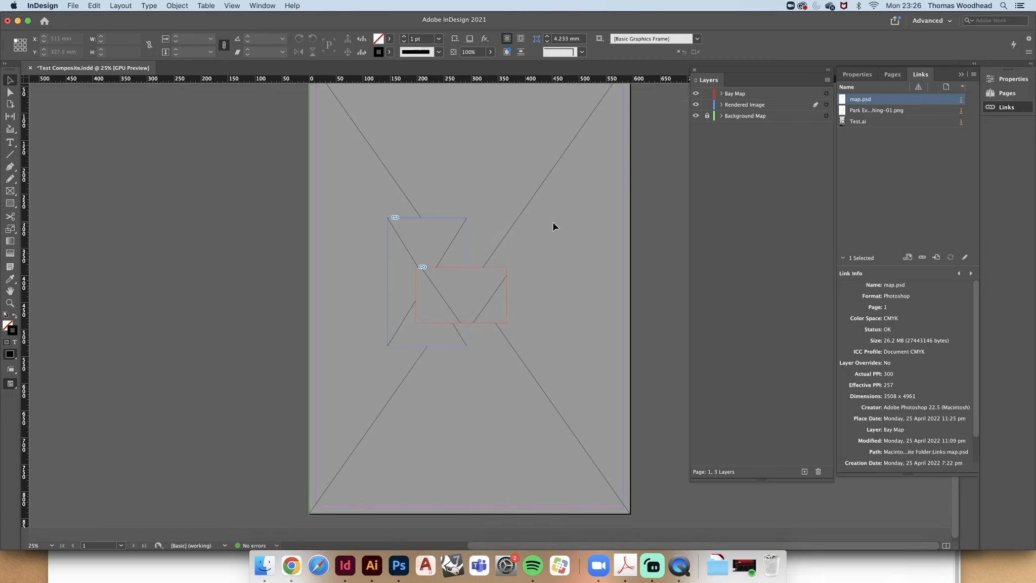
scroll(553, 226, "up", 2)
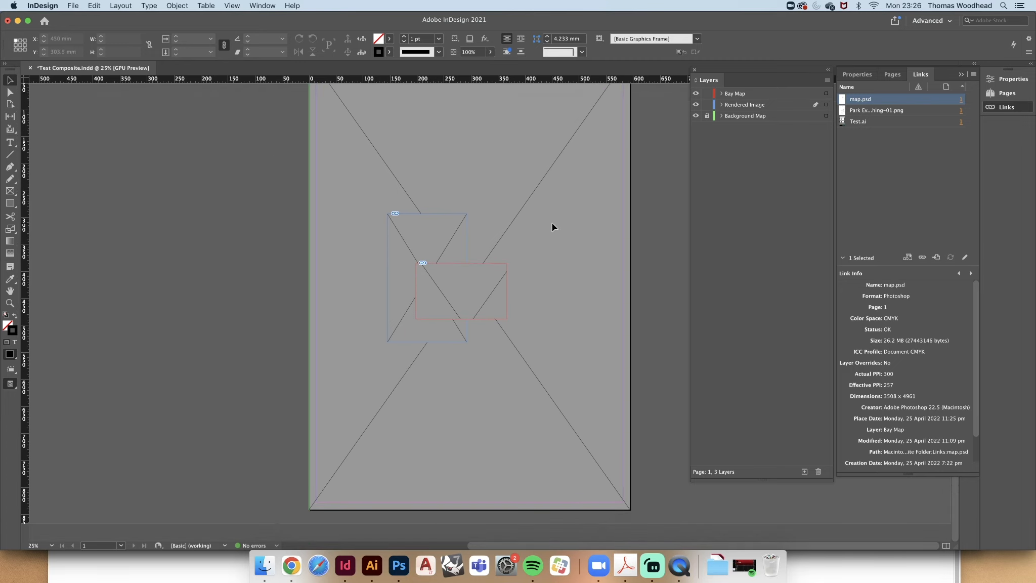
Set the document's display performance to High Quality Display.
left_click(231, 6)
mouse_move(253, 175)
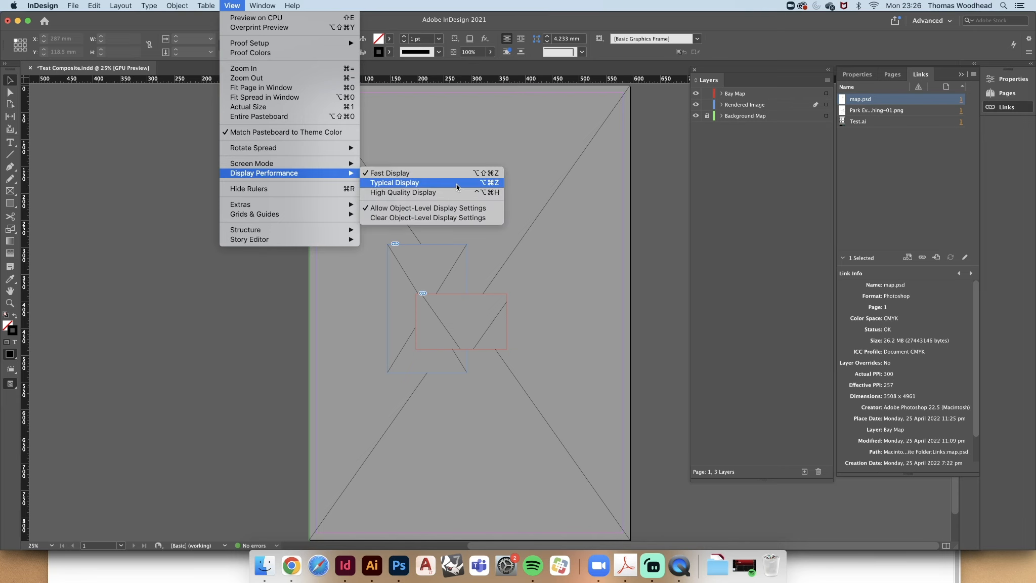
left_click(439, 193)
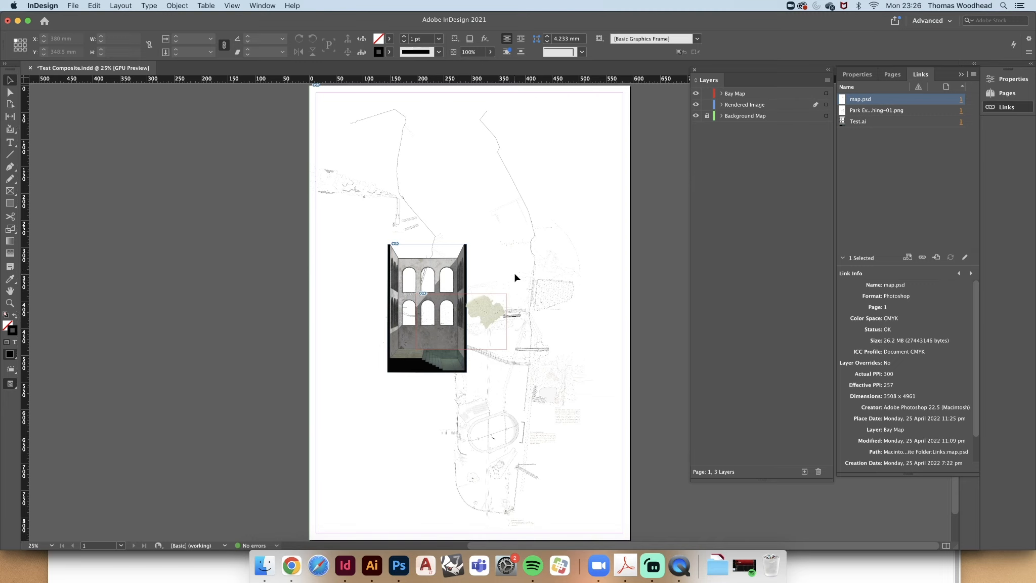
Switch the screen mode to Preview and look over the page without guides and frame edges.
left_click(10, 385)
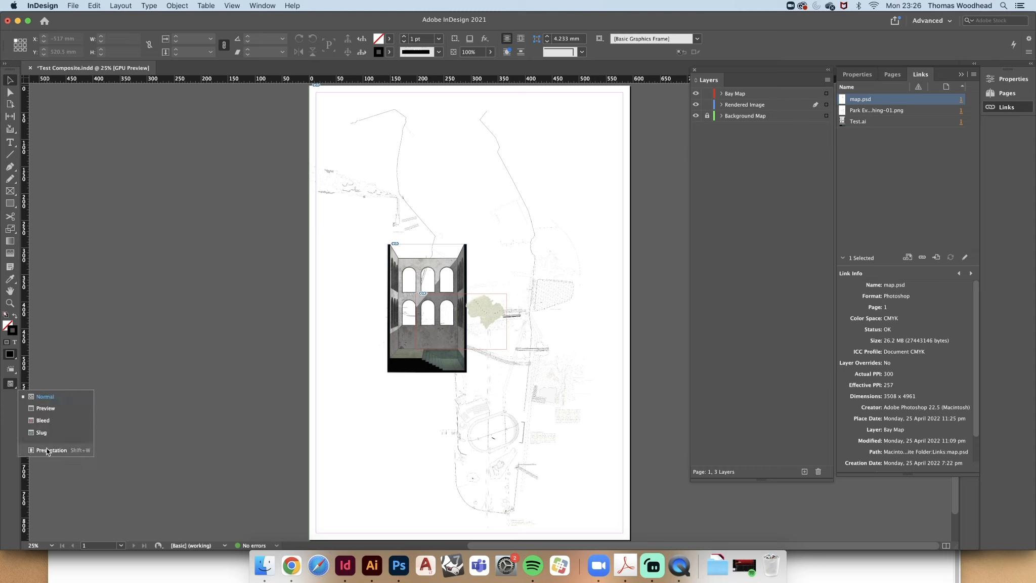
left_click(47, 408)
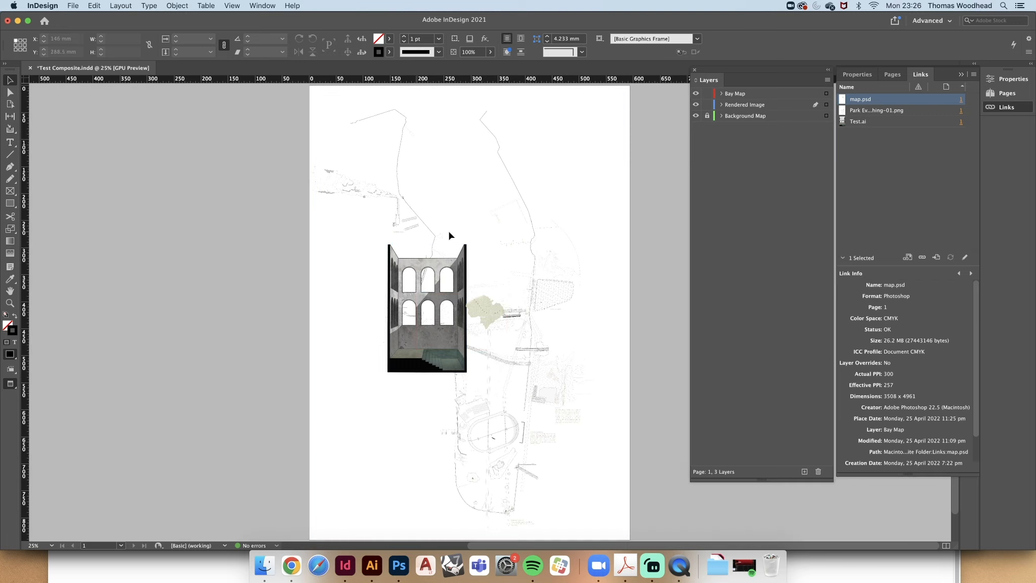
scroll(620, 316, "down", 1)
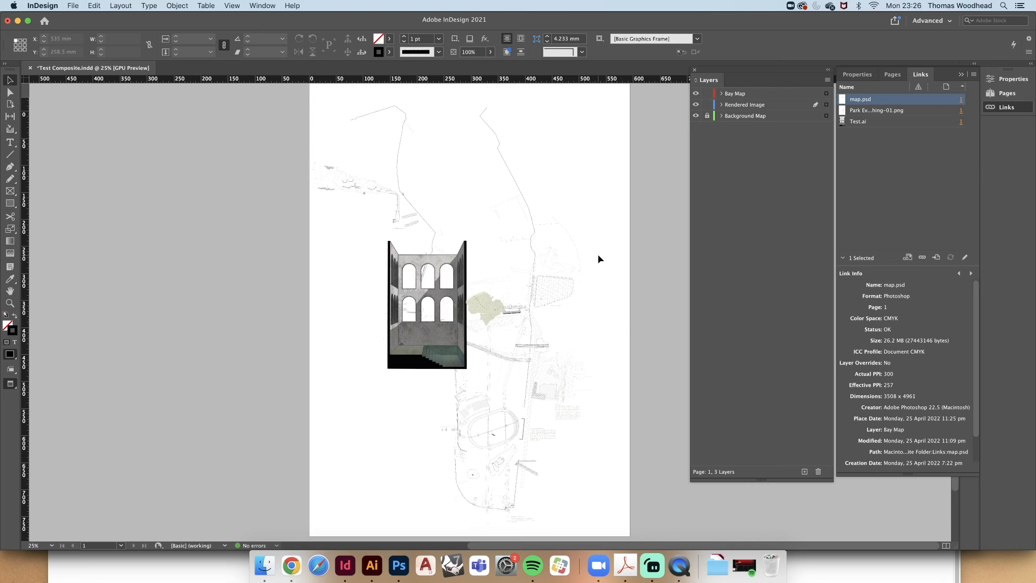
scroll(588, 260, "left", 10)
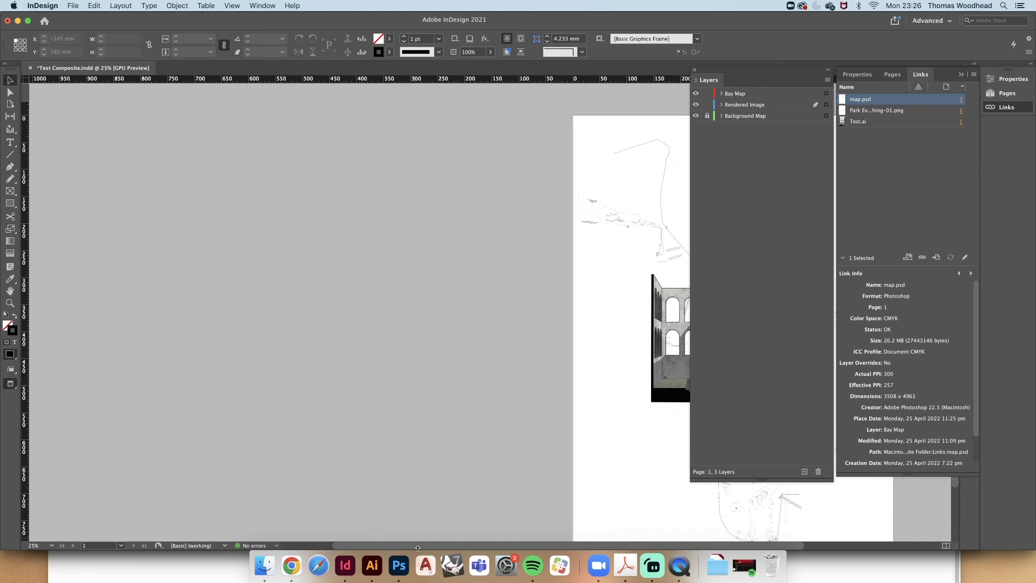
left_click_drag(446, 547, 614, 541)
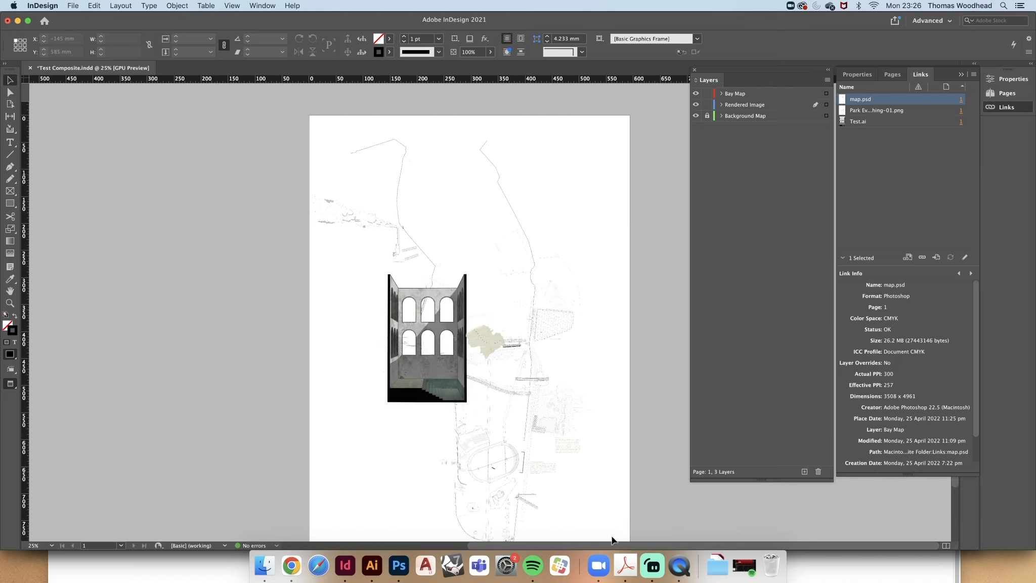
Switch to Acrobat, open the recent Test Composite.pdf, view it at 50% and close it to return to InDesign.
left_click(626, 565)
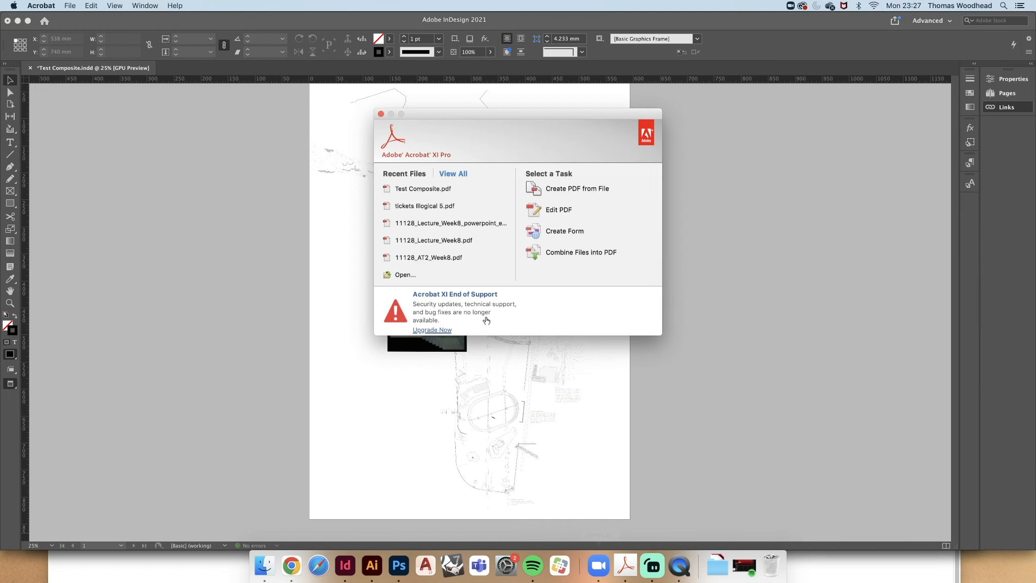
left_click(433, 189)
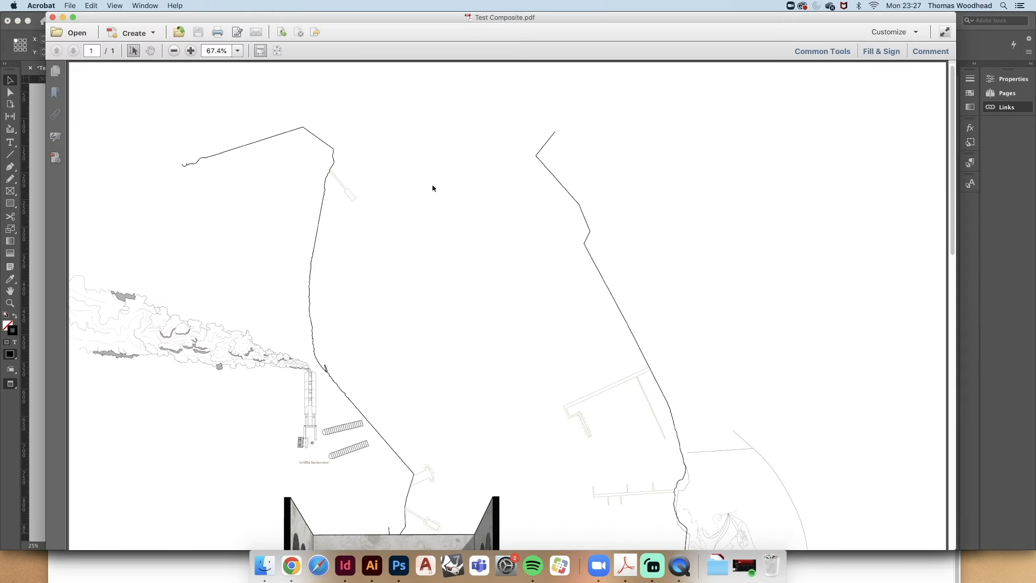
left_click(174, 51)
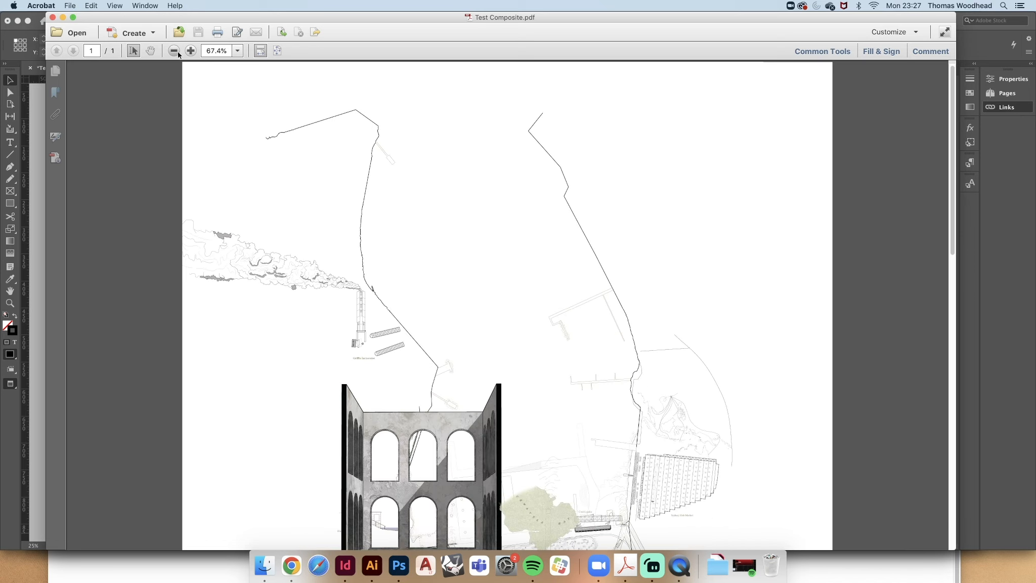
key("super+minus")
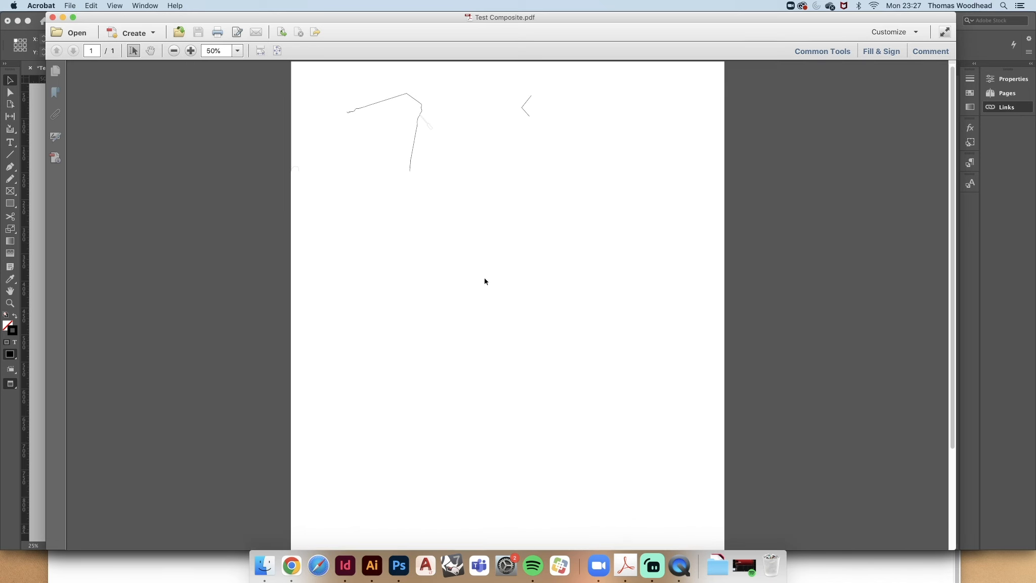
left_click(52, 18)
left_click(305, 27)
View the whole page full screen in Presentation mode, and leave that mode again.
scroll(497, 307, "up", 2)
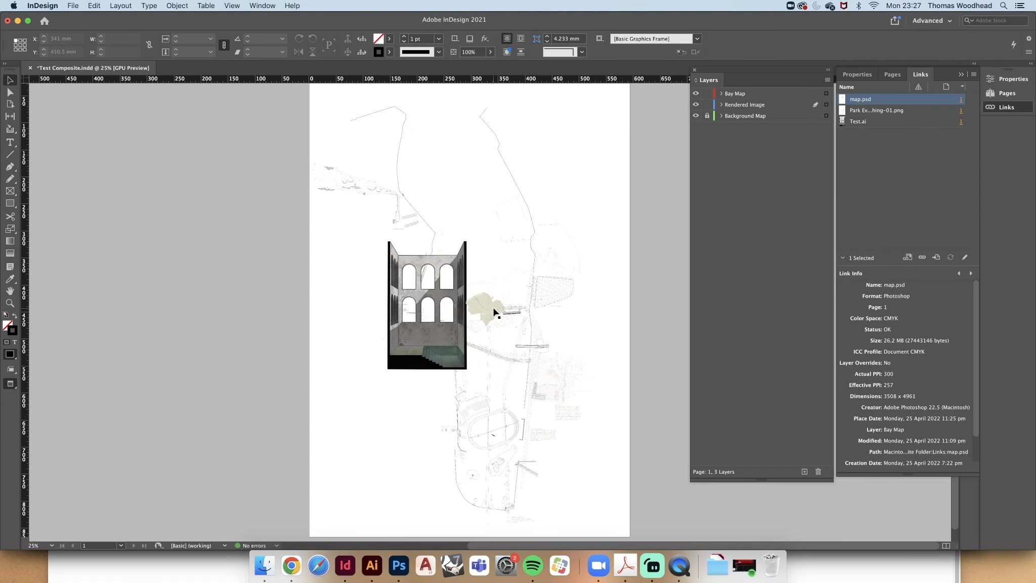
scroll(545, 183, "up", 3)
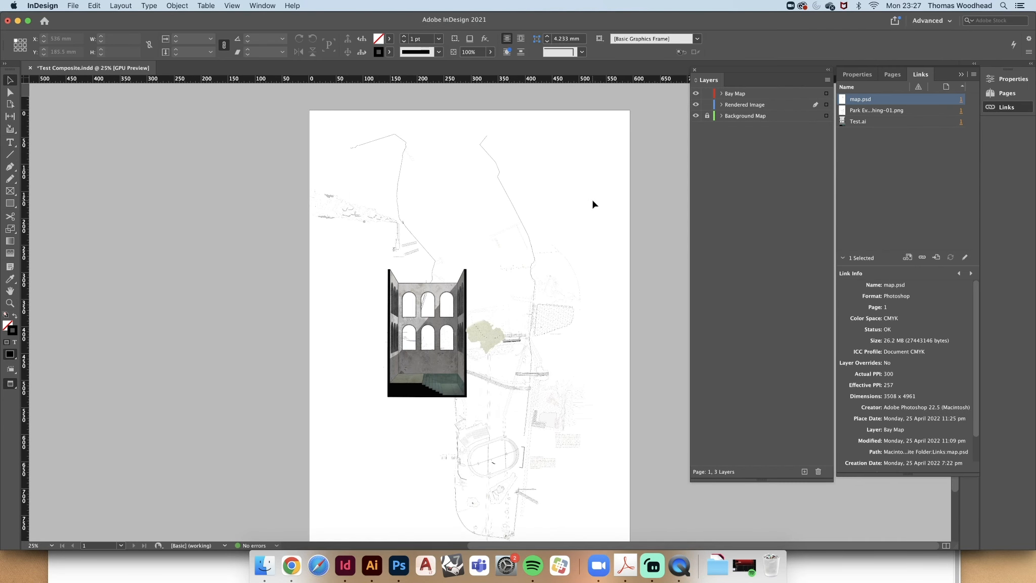
scroll(398, 248, "down", 2)
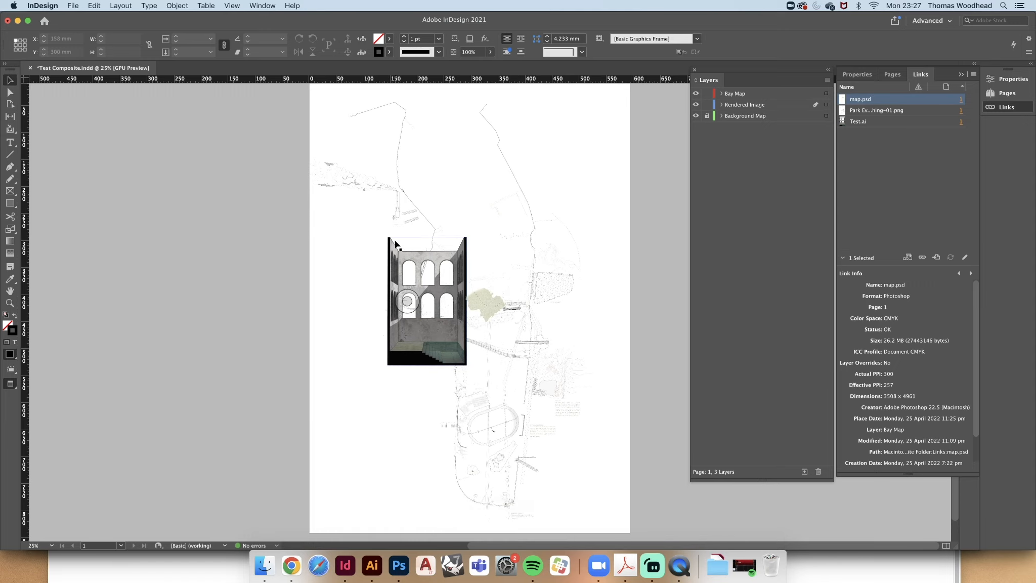
key("shift+w")
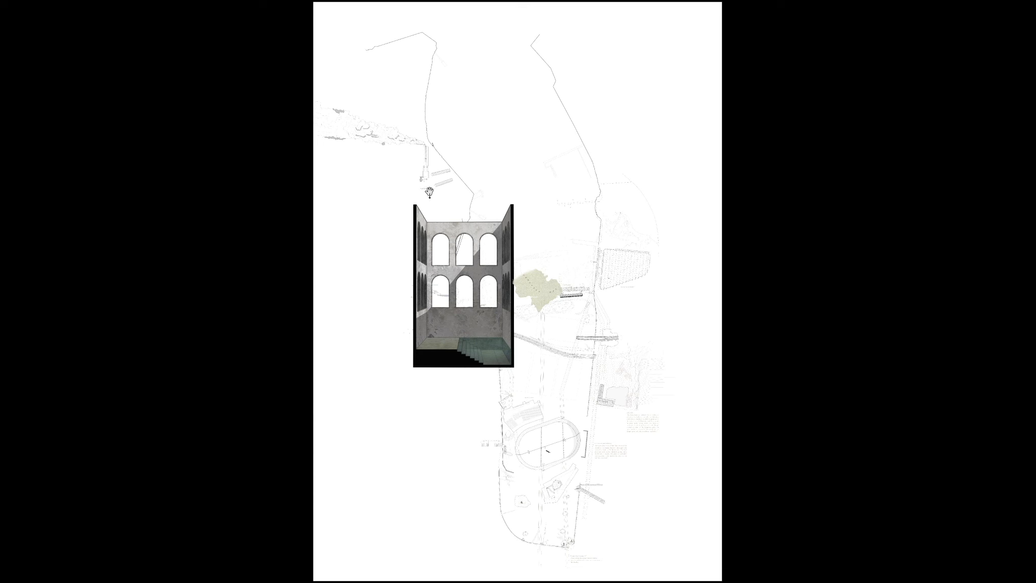
key("Escape")
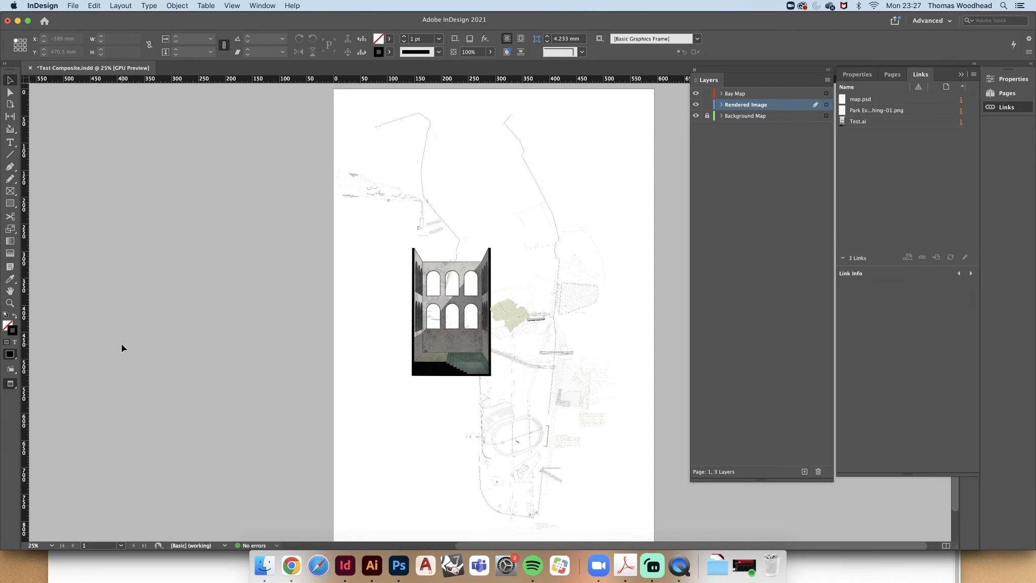
Toggle repeatedly between Normal and Preview screen modes to compare the page with and without guides, ending in Preview.
key("w")
key("w")
key("w")
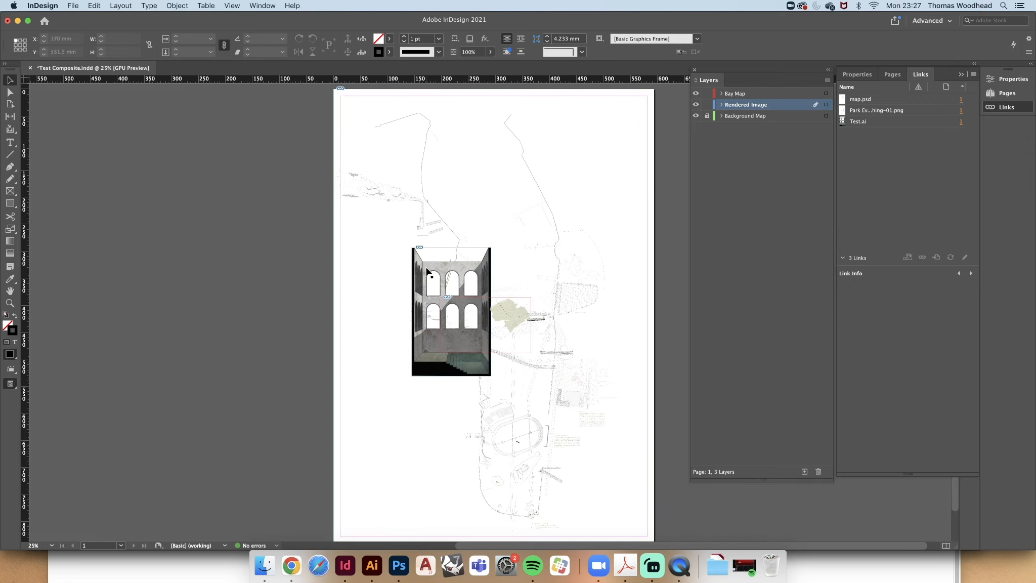
key("w")
key("w")
key("w")
key("w")
key("w")
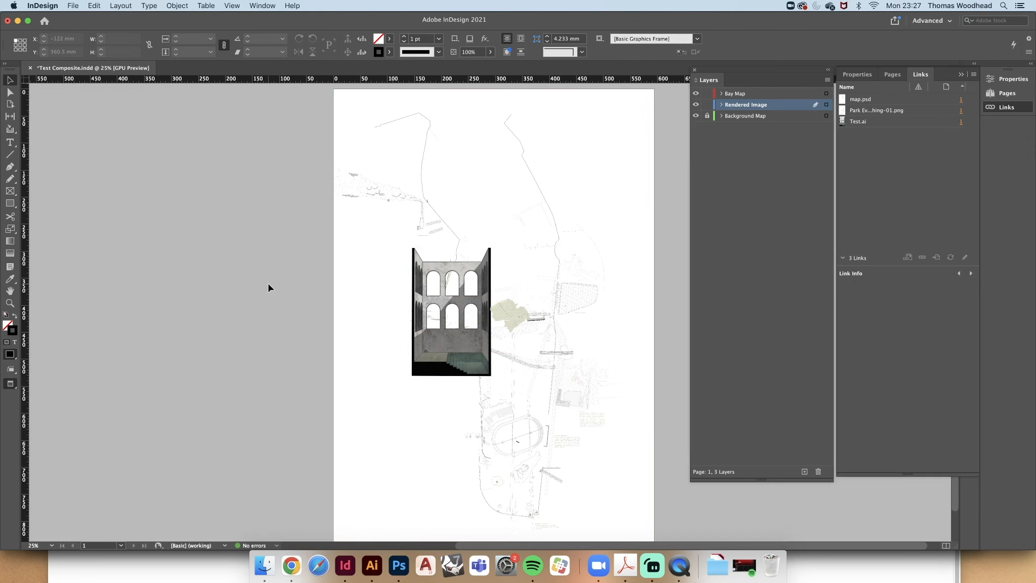
View the page in Presentation mode against a black and a white background, and exit the presentation.
key("shift+w")
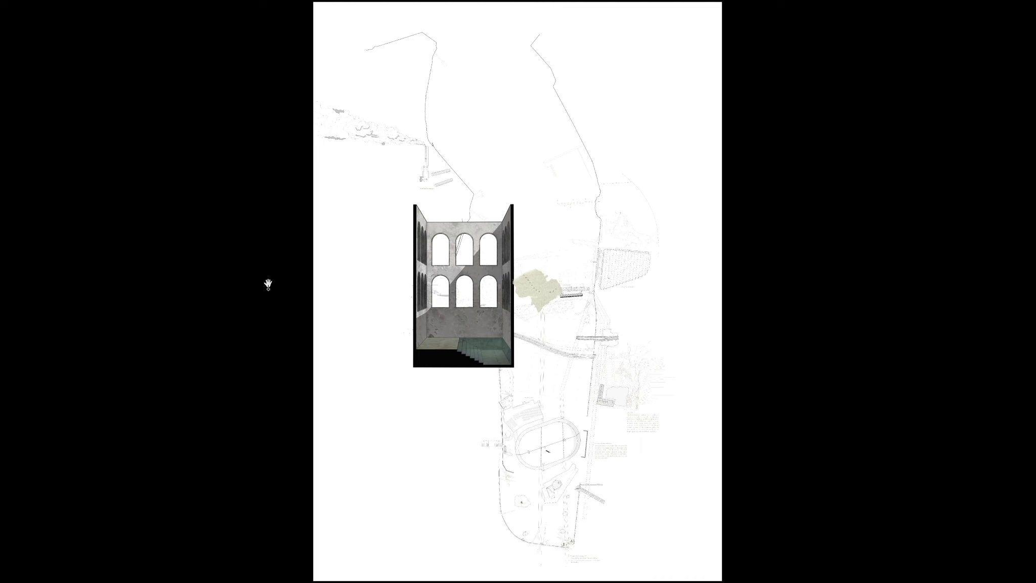
key("w")
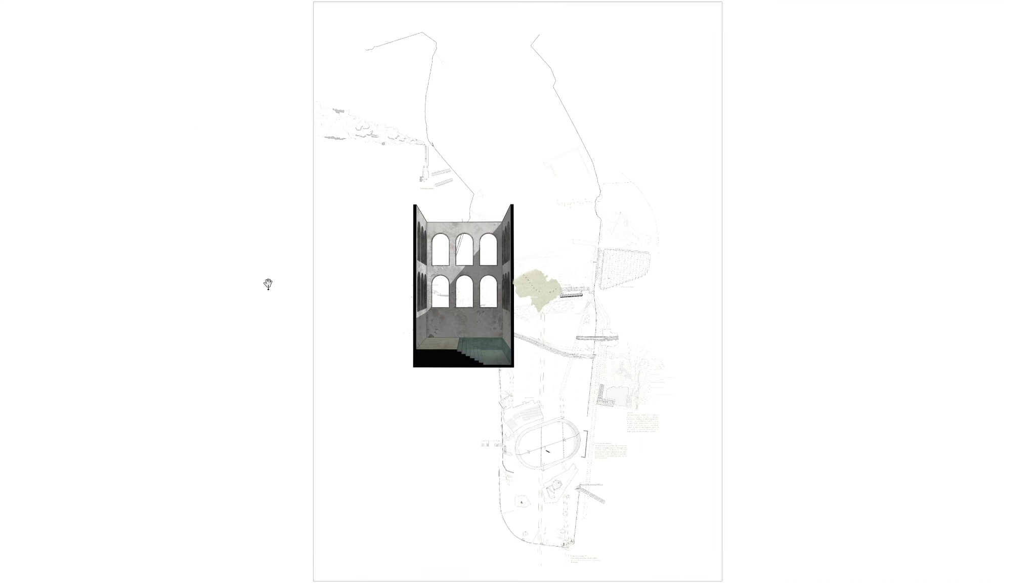
key("shift+w")
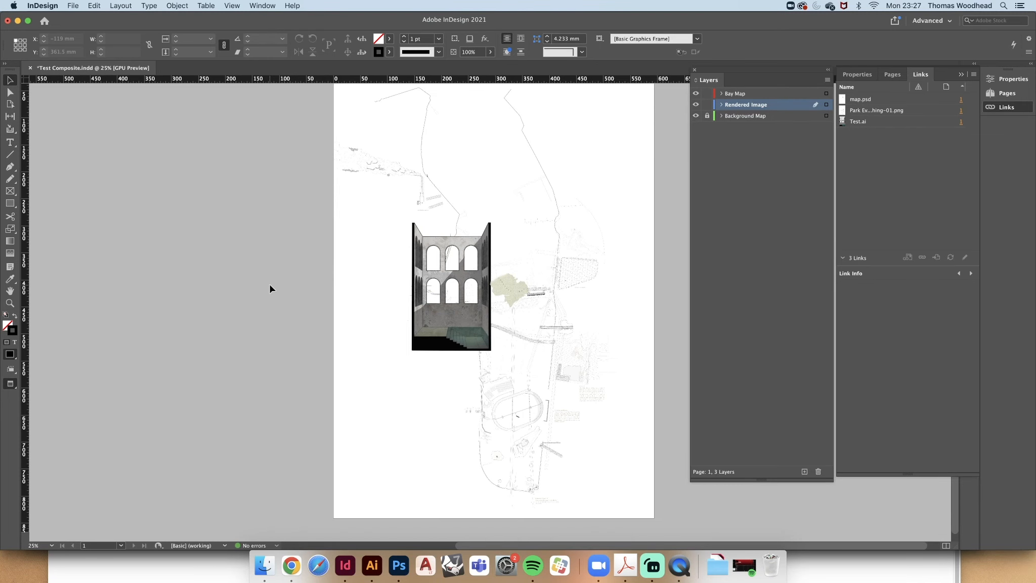
key("shift+w")
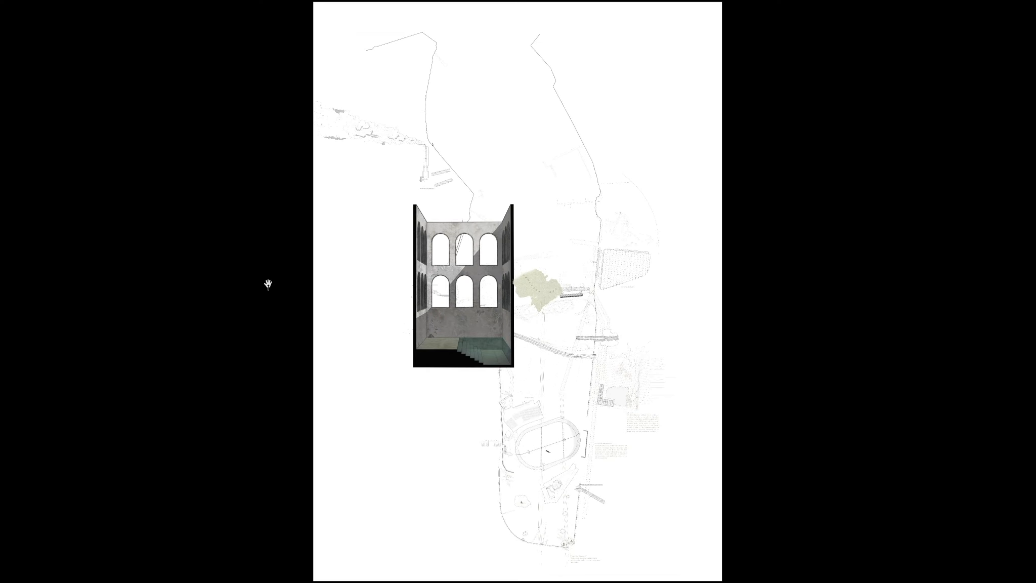
key("shift+w")
Return the document to Normal screen mode with its margins and frame edges shown.
scroll(352, 249, "up", 1)
key("w")
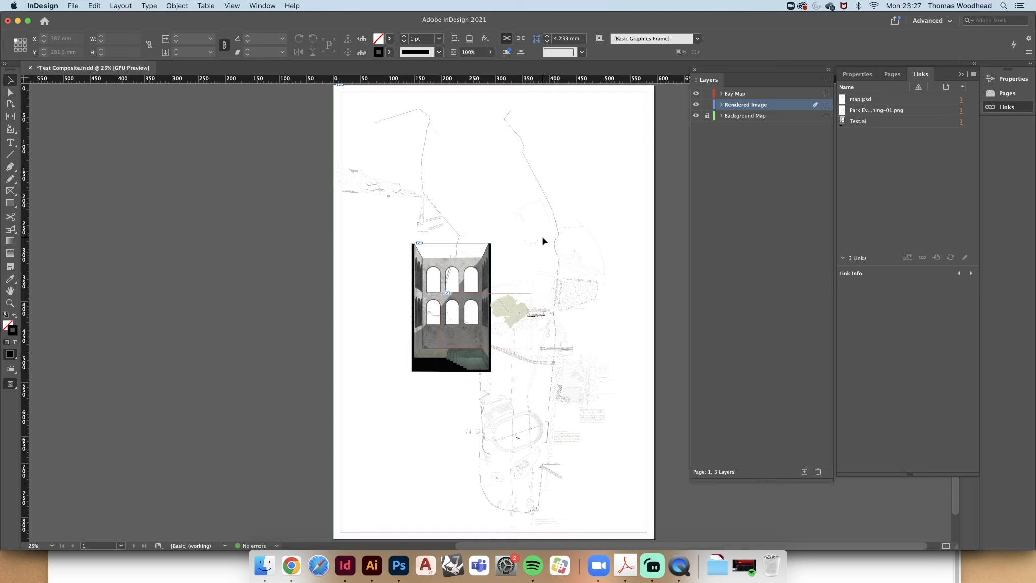
scroll(543, 241, "up", 1)
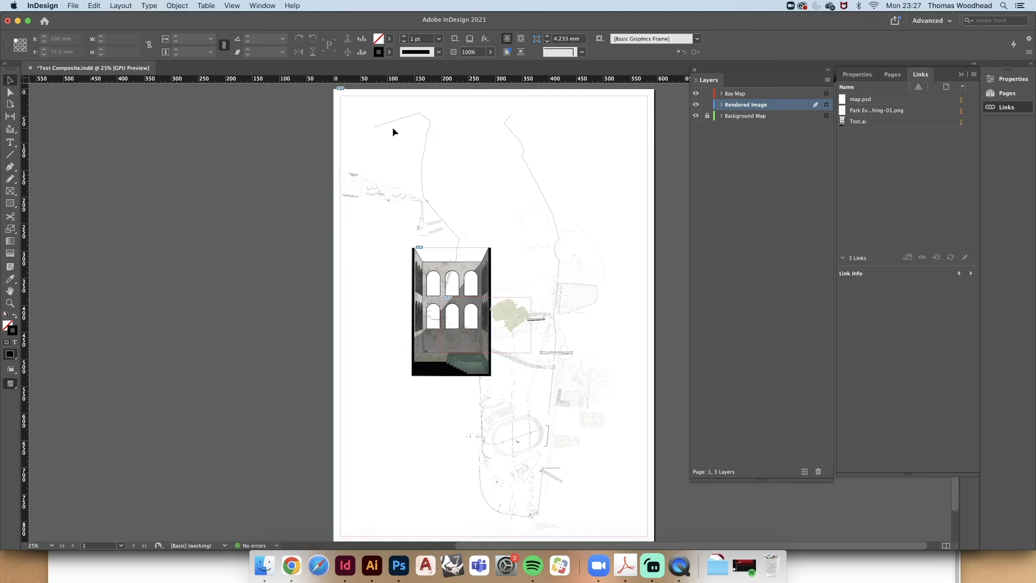
Look through the available workspaces and the Reset Advanced option.
left_click(932, 20)
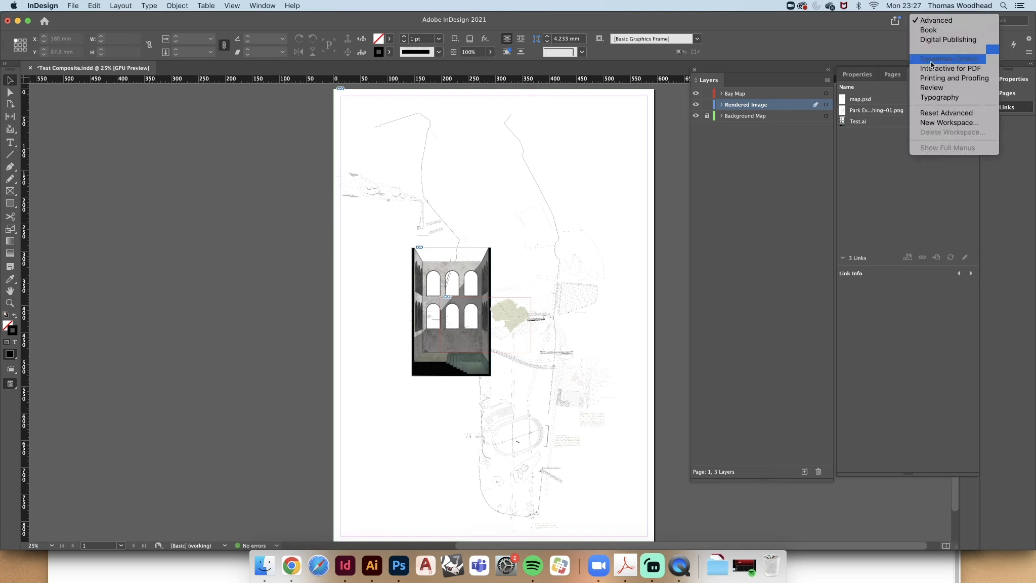
left_click(947, 112)
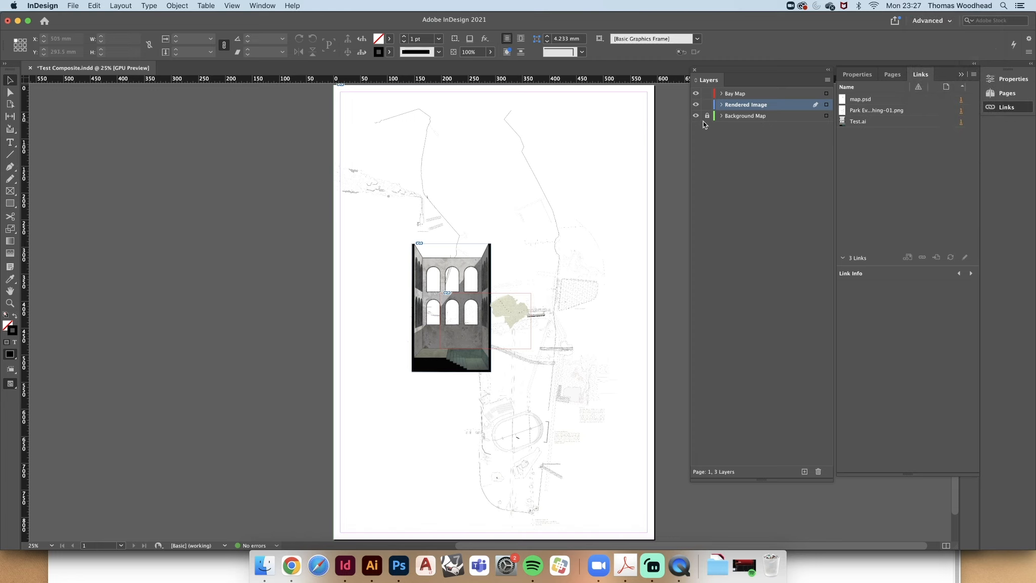
Lock the Rendered Image and Bay Map layers.
left_click_drag(707, 104, 708, 93)
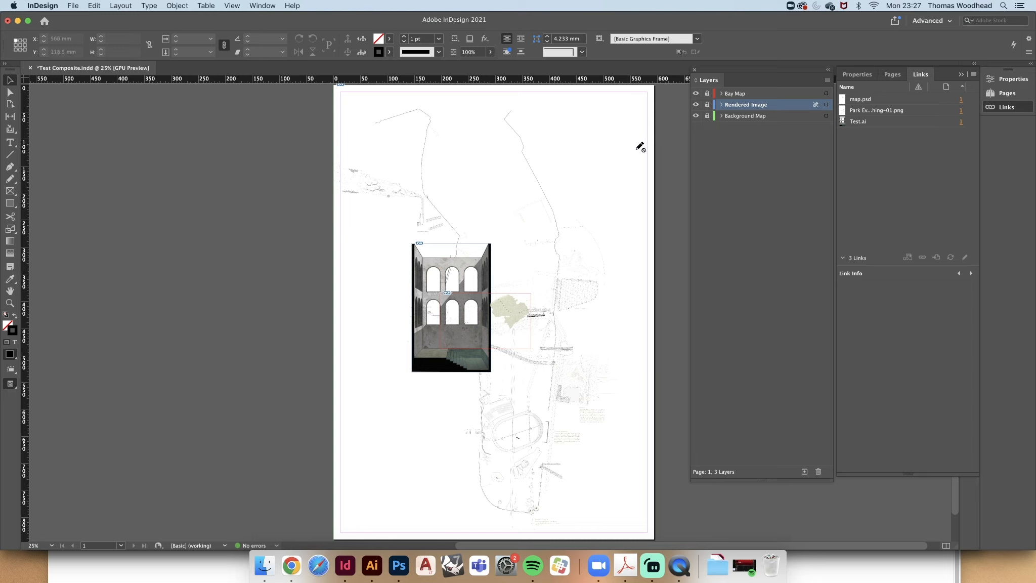